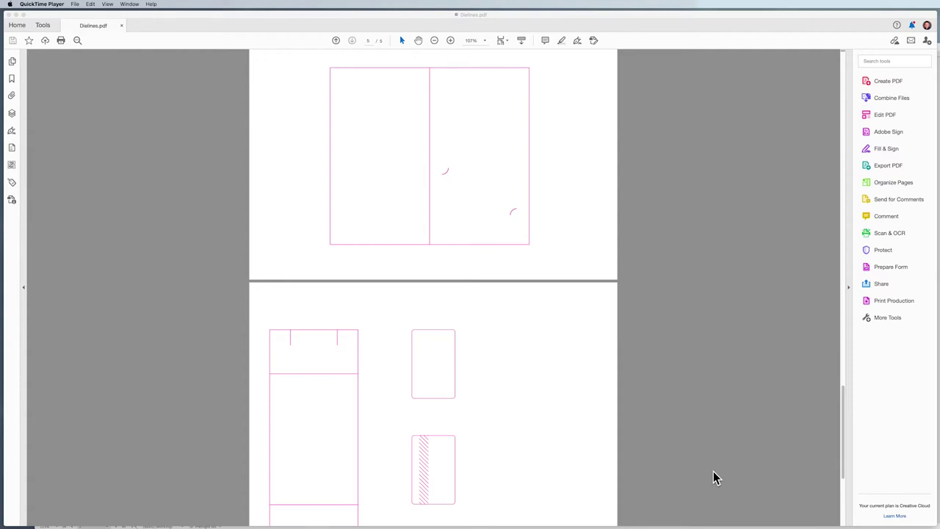
Look through the dielines on the last pages of Dielines.pdf.
click(683, 418)
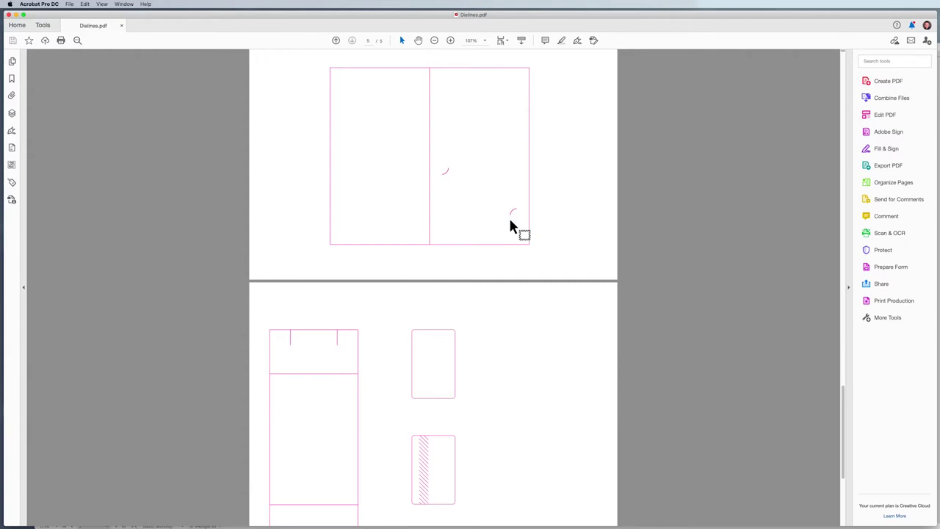
scroll(512, 226, down, 3)
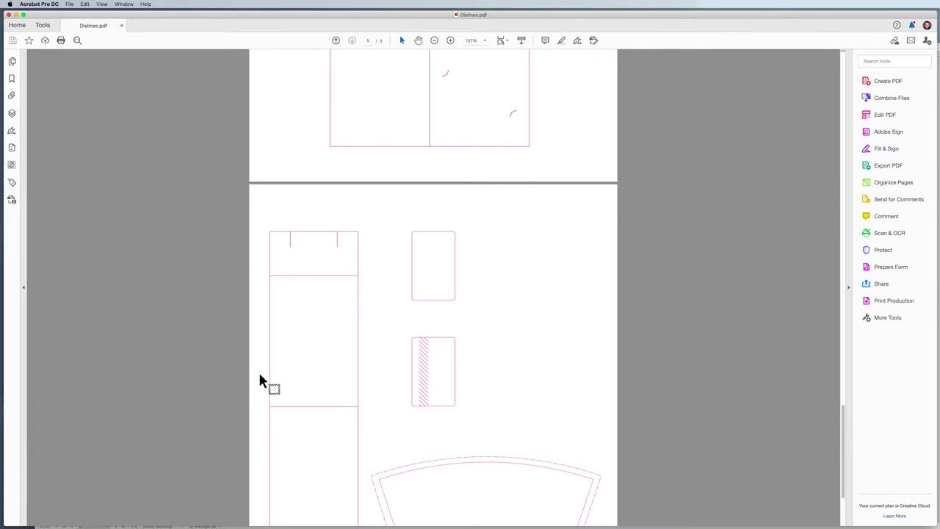
scroll(361, 375, down, 5)
scroll(360, 375, down, 2)
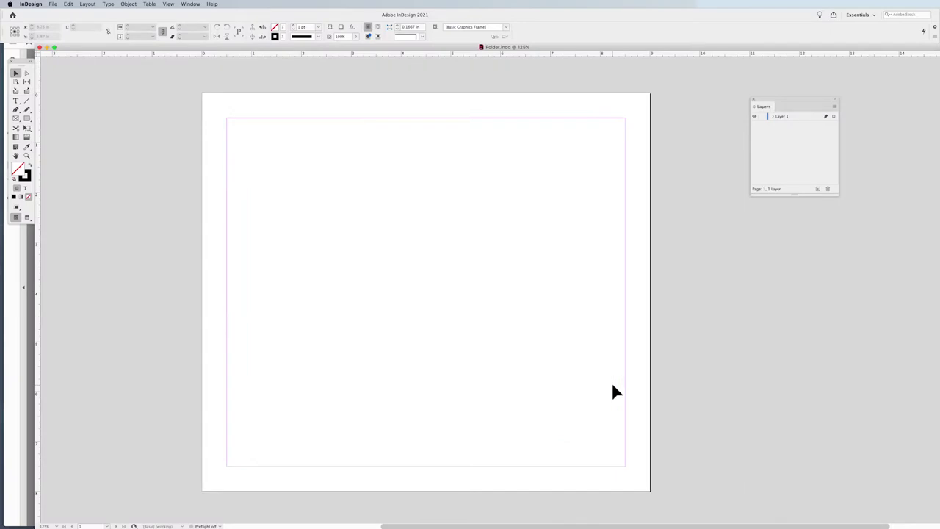
Switch to InDesign and create a new one-page document 9 in wide and 8 in high.
key(super+n)
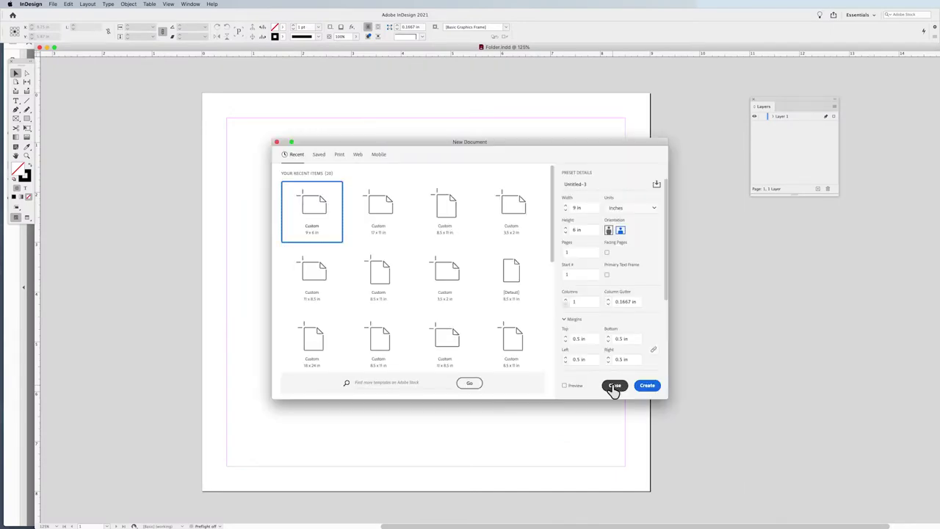
drag(585, 207, 563, 208)
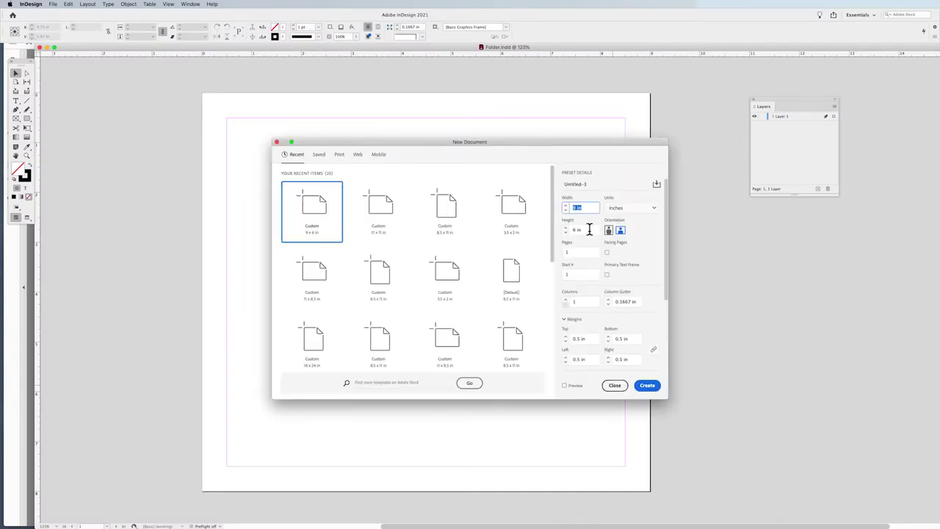
click(569, 229)
drag(585, 229, 562, 229)
text(8)
click(646, 387)
click(646, 387)
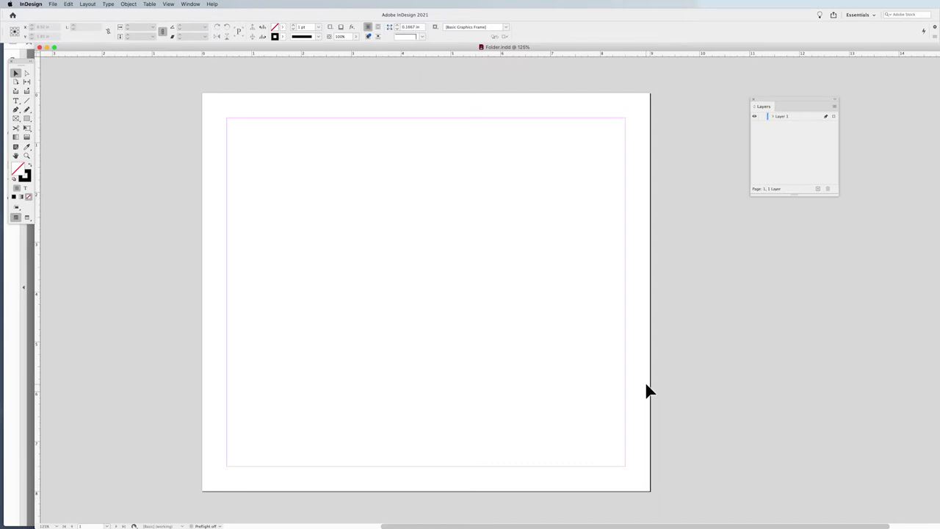
Place Folder Dieline.ai at its original size, starting just outside the page's top-left corner.
click(55, 5)
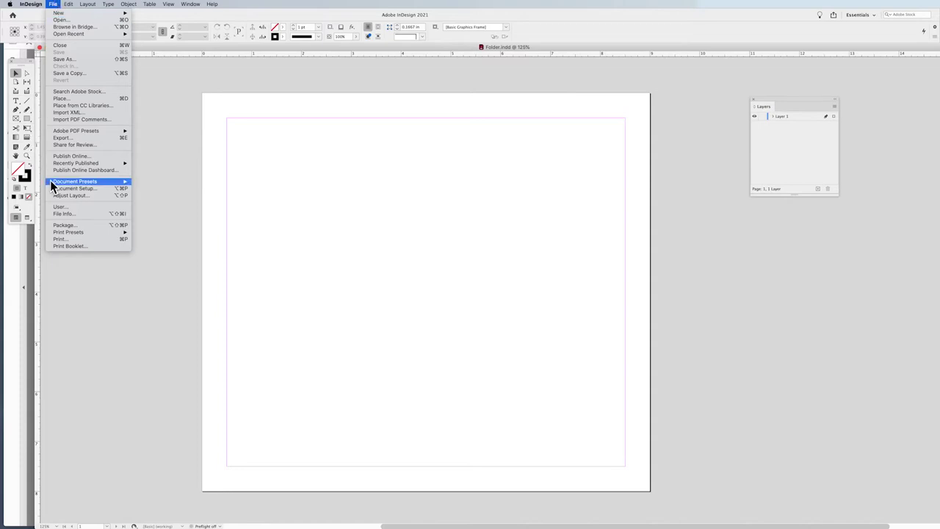
click(79, 97)
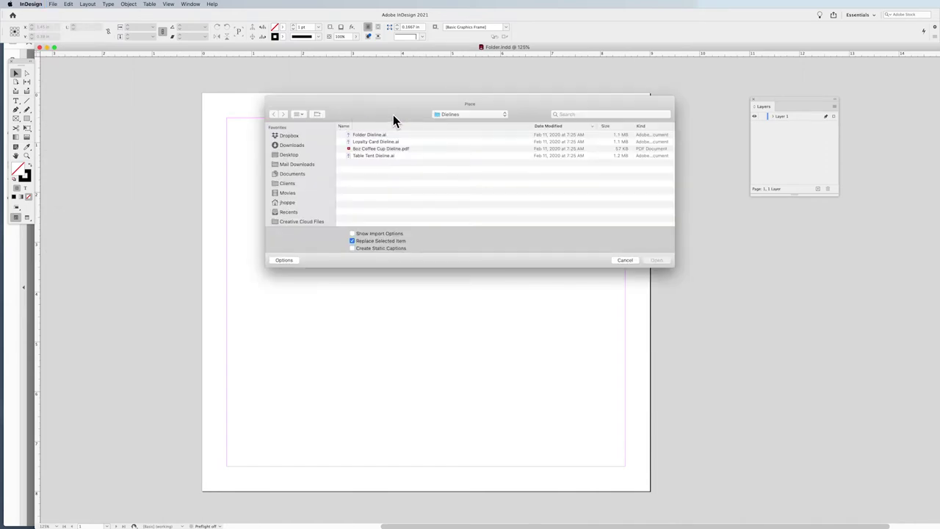
click(365, 135)
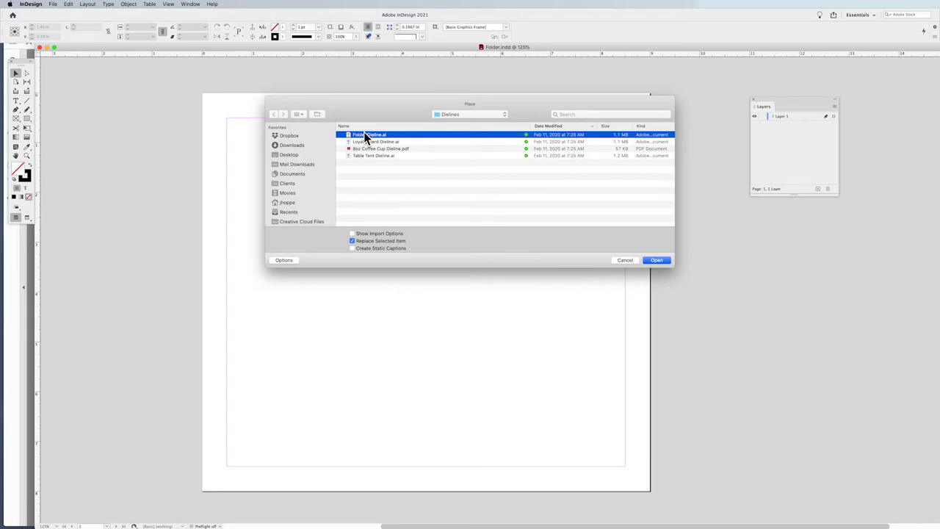
click(660, 263)
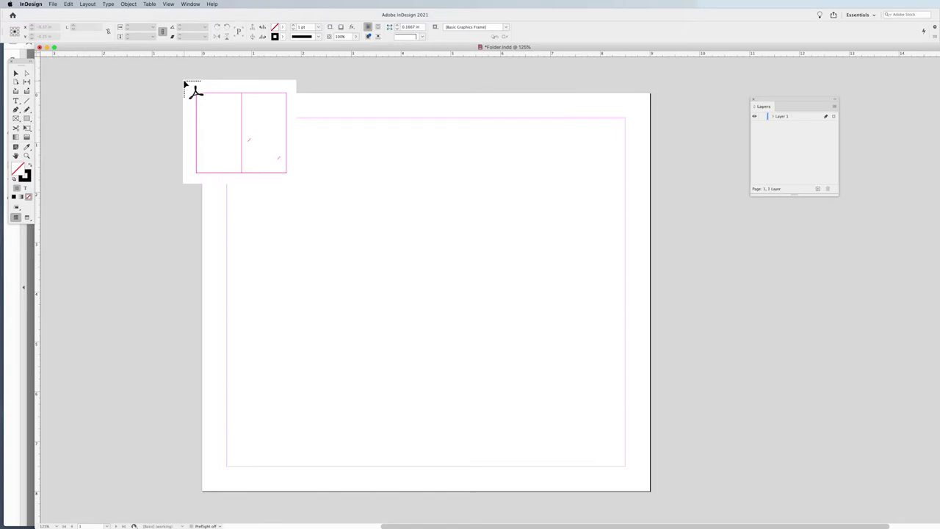
click(183, 79)
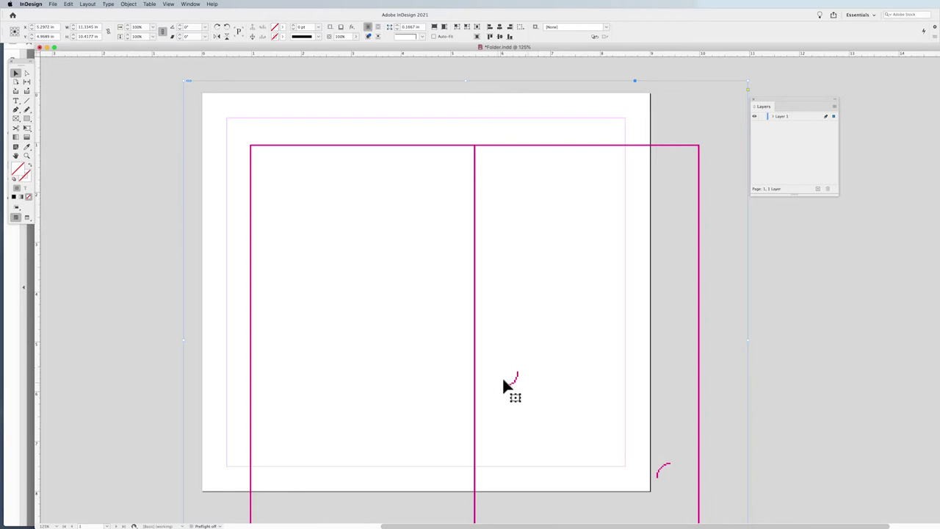
Set the display performance to High Quality Display so the placed dieline renders sharply.
click(169, 4)
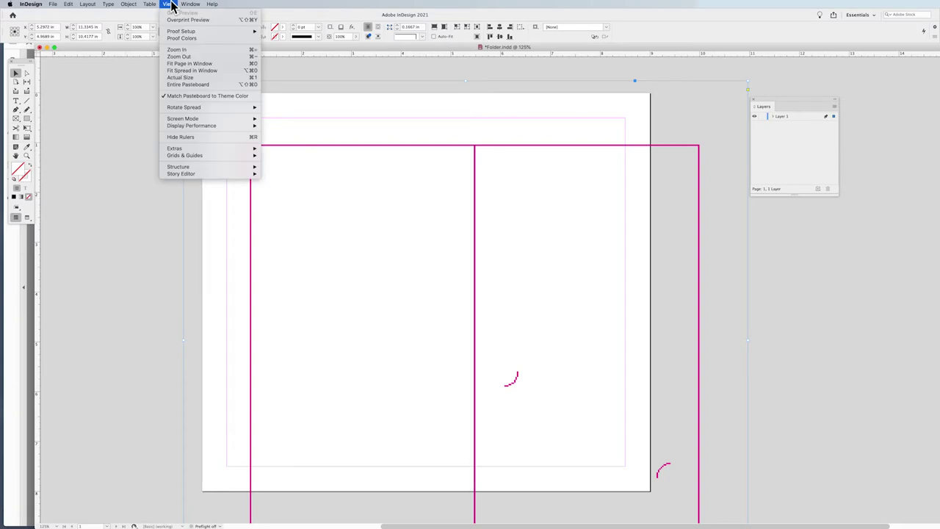
mouse_move(185, 128)
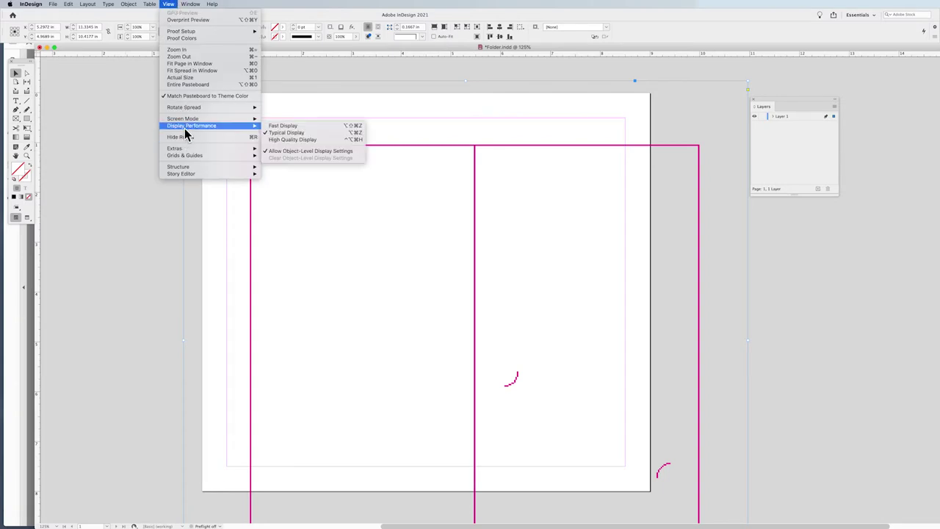
click(313, 139)
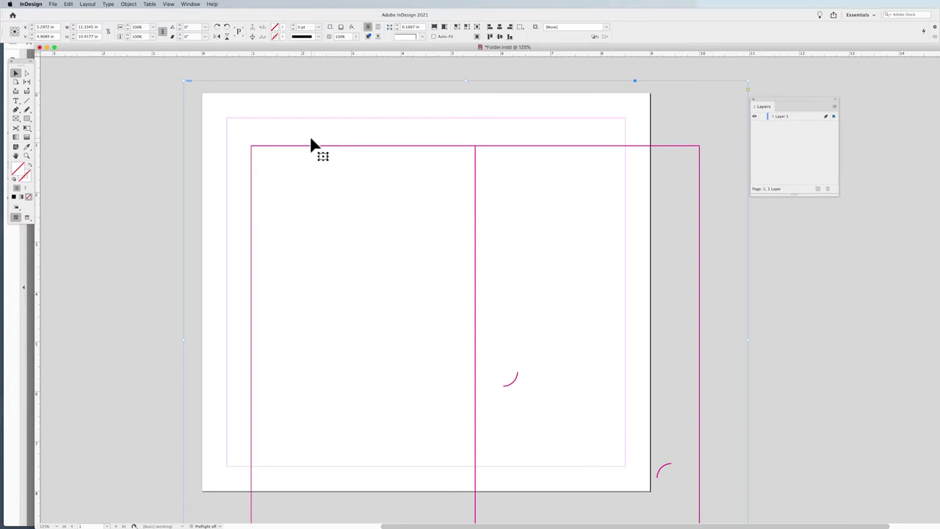
Move the placed dieline so its outline lines up with the page's top-left corner.
drag(301, 164, 287, 140)
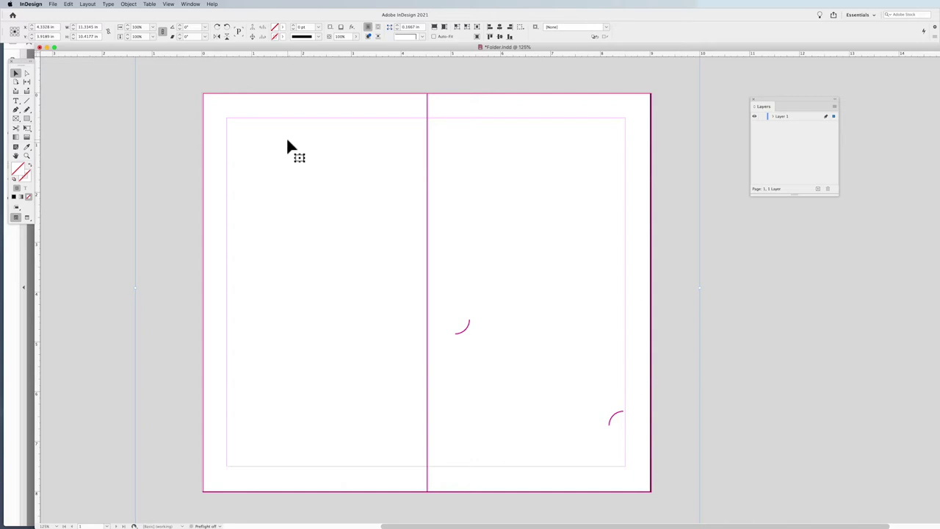
key(ctrl+space)
drag(157, 80, 276, 145)
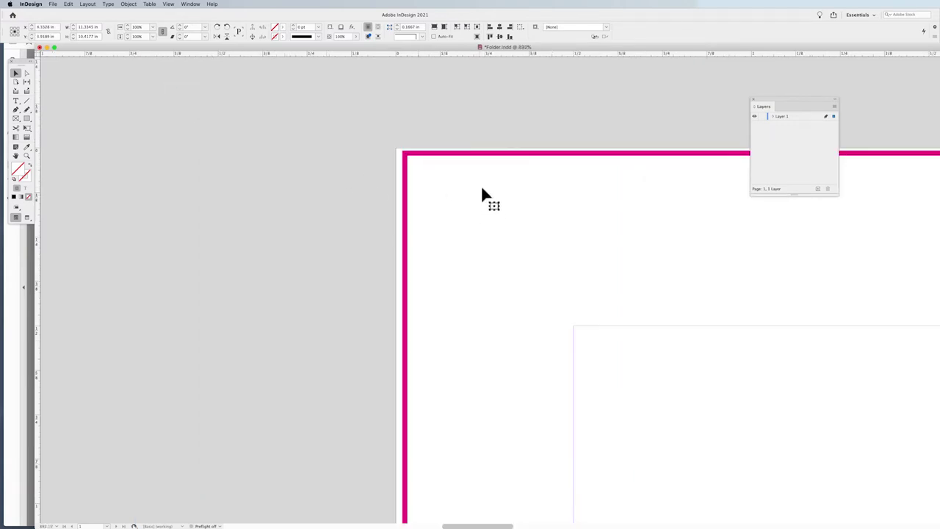
drag(462, 159, 458, 157)
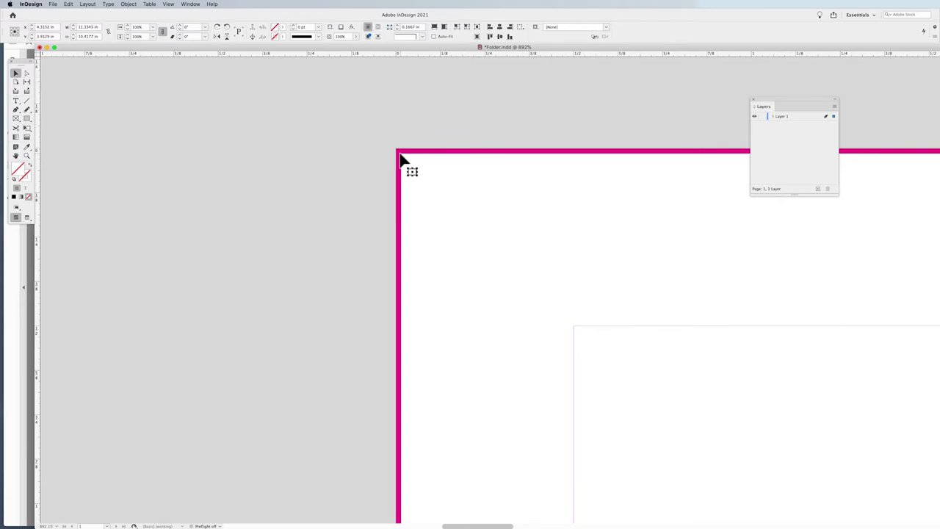
Nudge the dieline so its outline is centred on the page's top-right corner, and check the alignment at the bottom-right corner.
key(super+0)
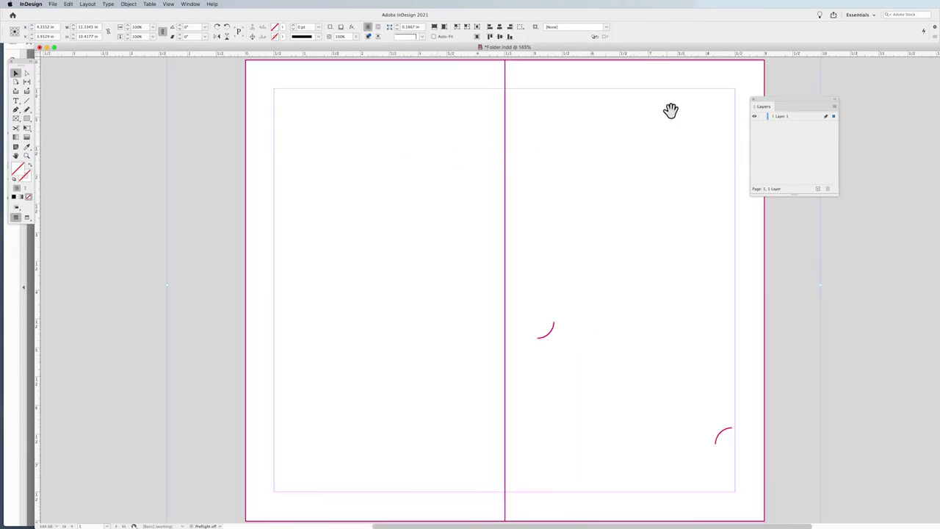
drag(634, 109, 548, 122)
key(super+space)
drag(657, 69, 597, 93)
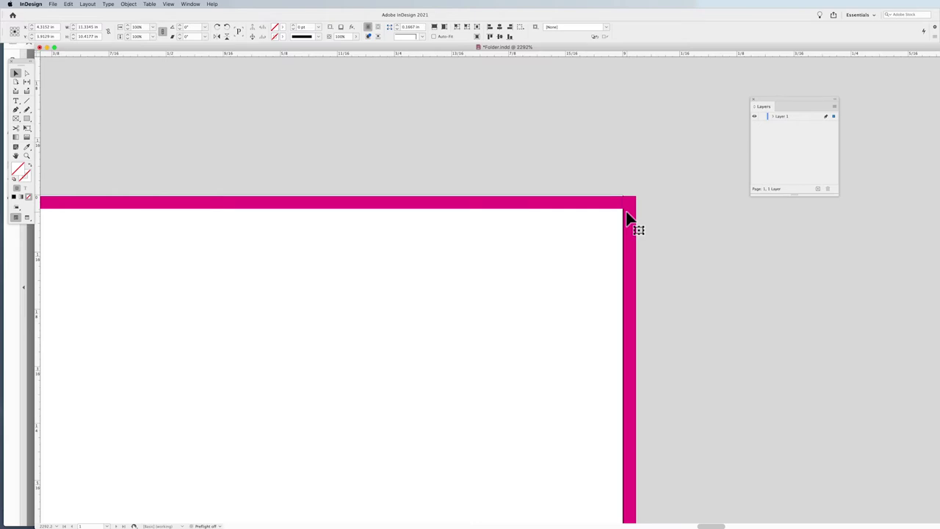
drag(632, 212, 628, 214)
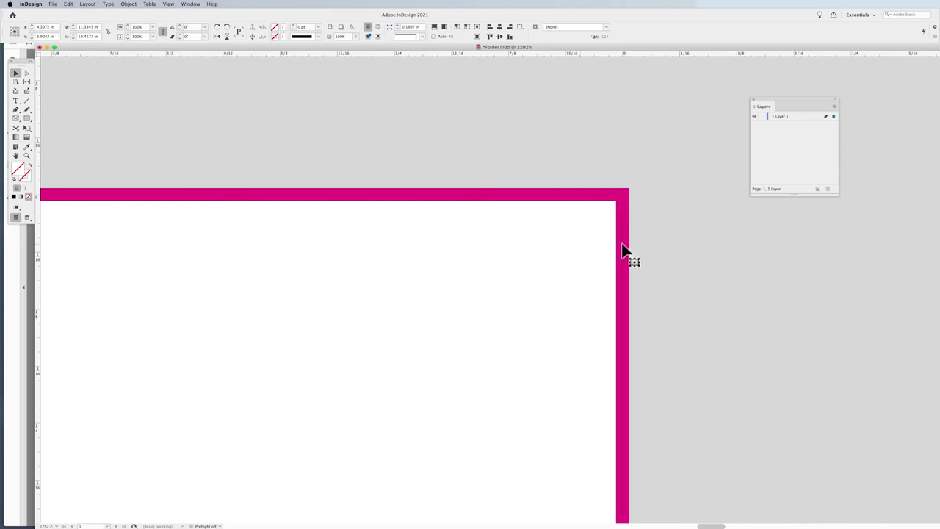
key(super+0)
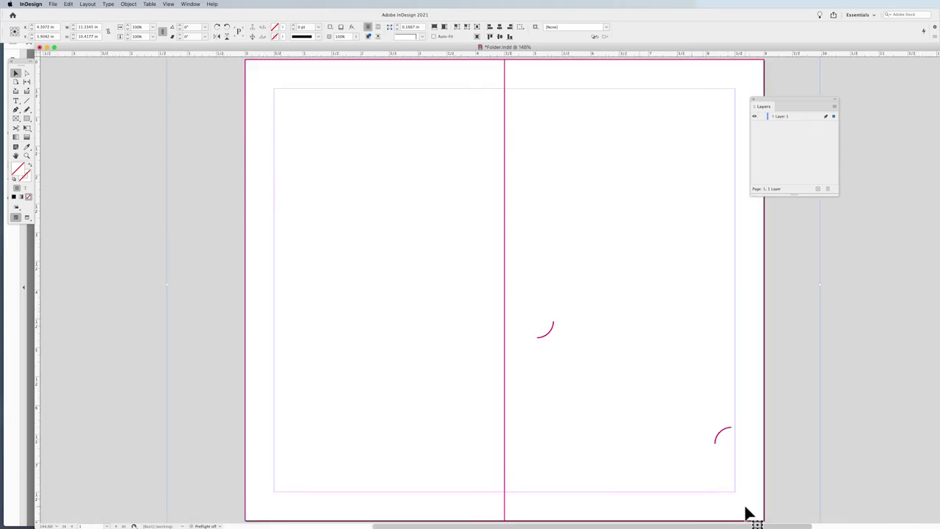
drag(746, 506, 784, 526)
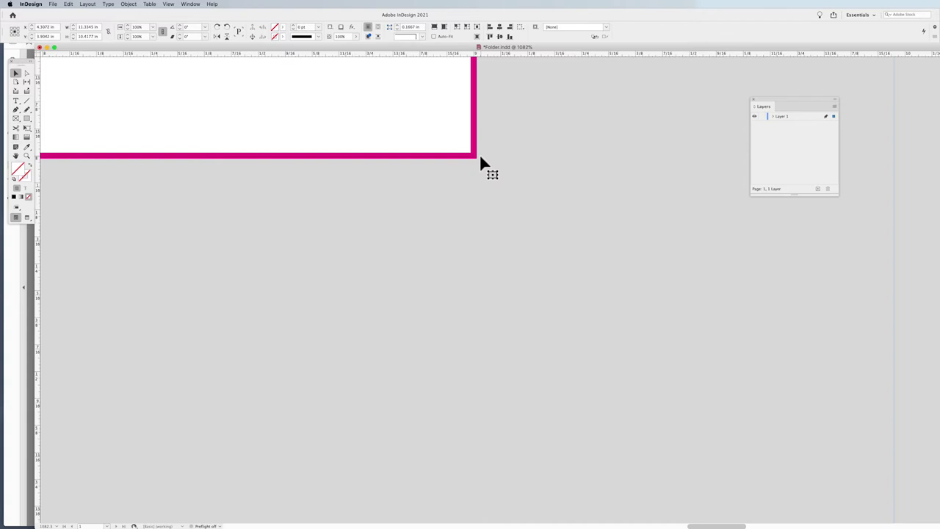
key(super+0)
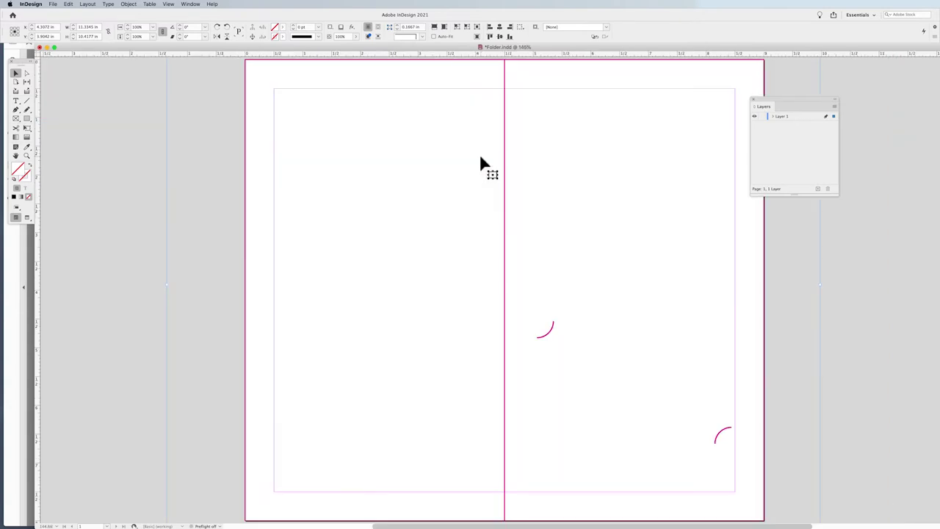
key(super+minus)
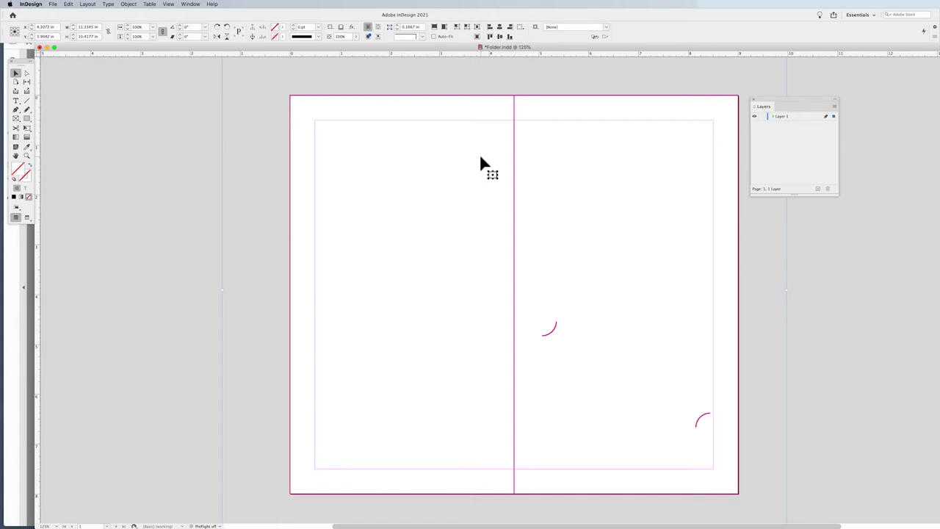
scroll(480, 163, right, 5)
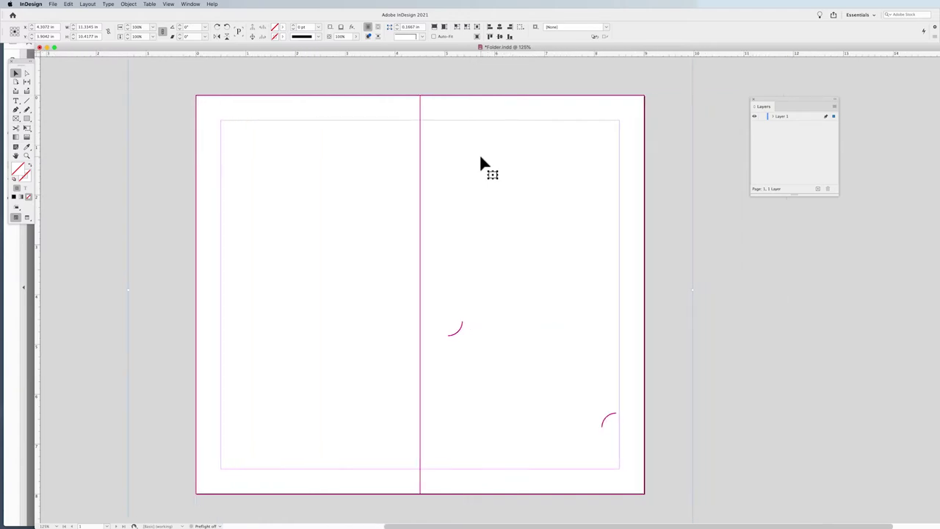
Rename Layer 1 as Dieline with the colour Red, and lock the layer.
click(190, 4)
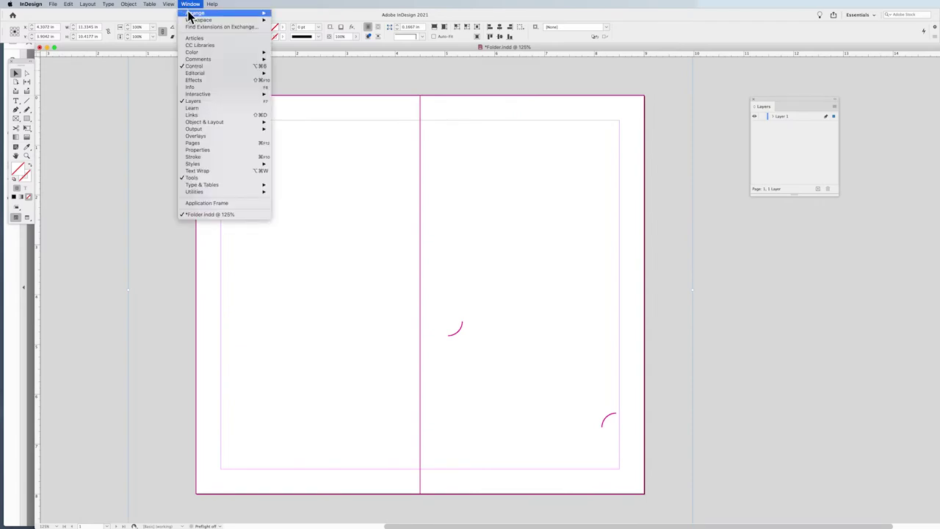
click(188, 5)
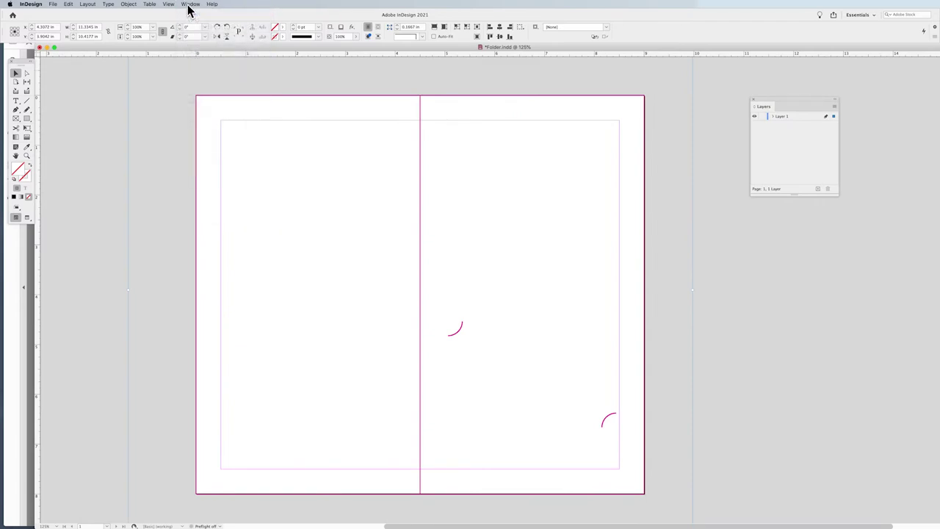
drag(803, 112, 799, 117)
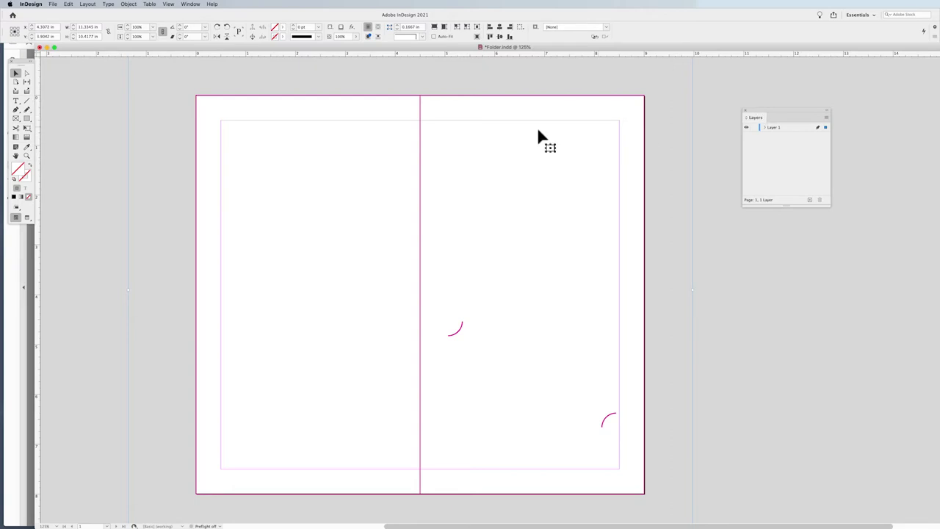
scroll(369, 204, down, 1)
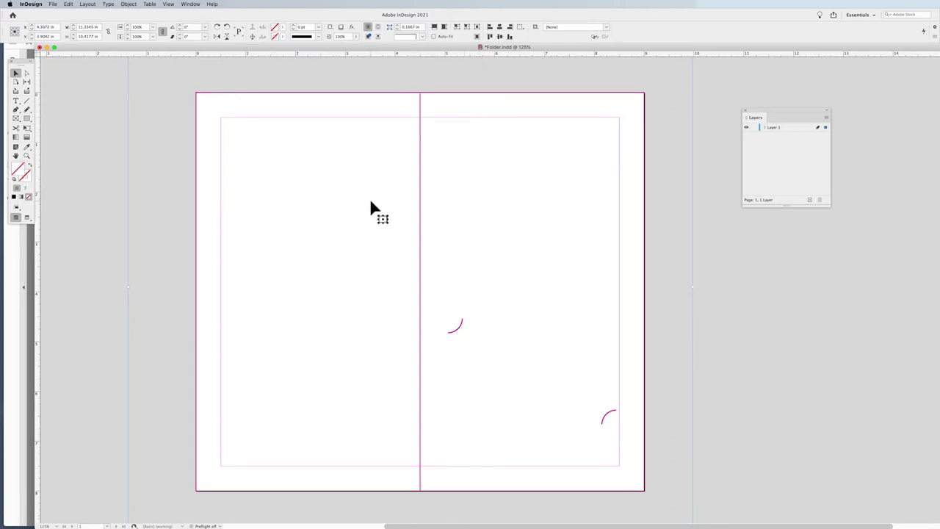
double_click(775, 129)
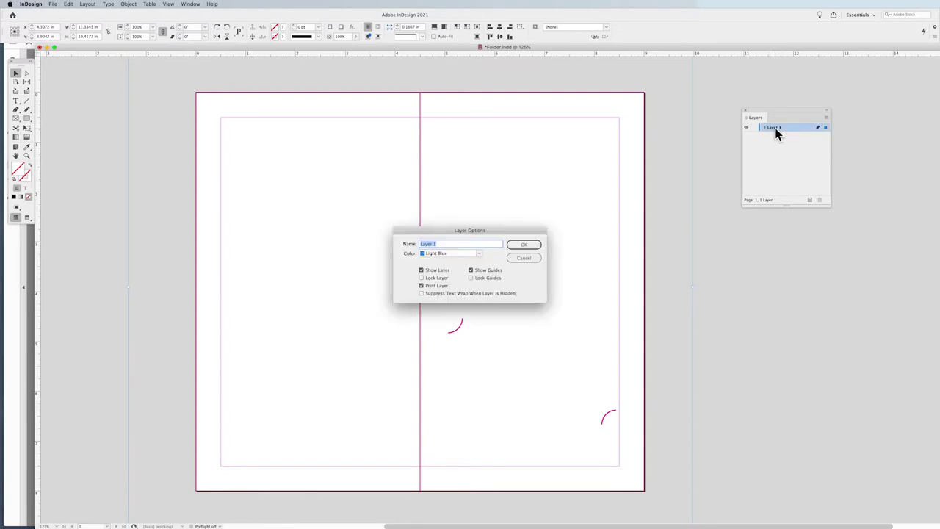
text(Dieline)
click(481, 255)
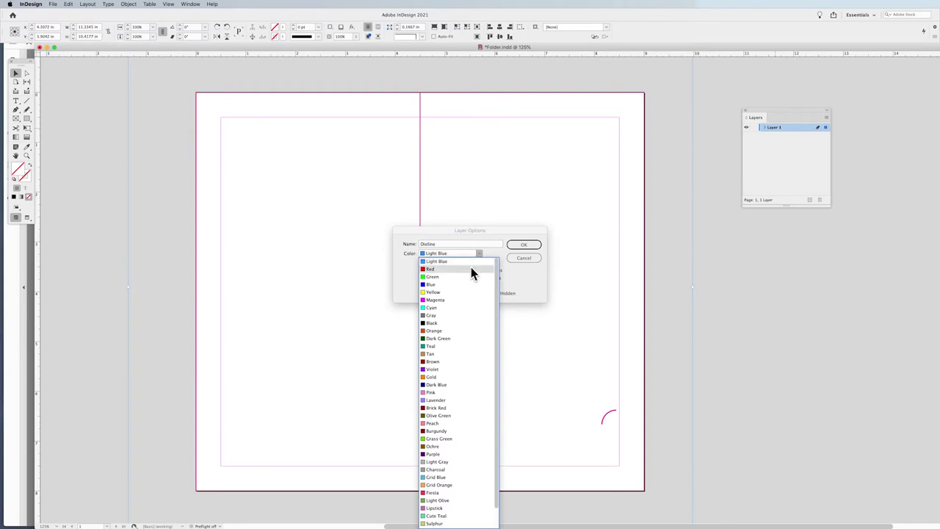
click(471, 271)
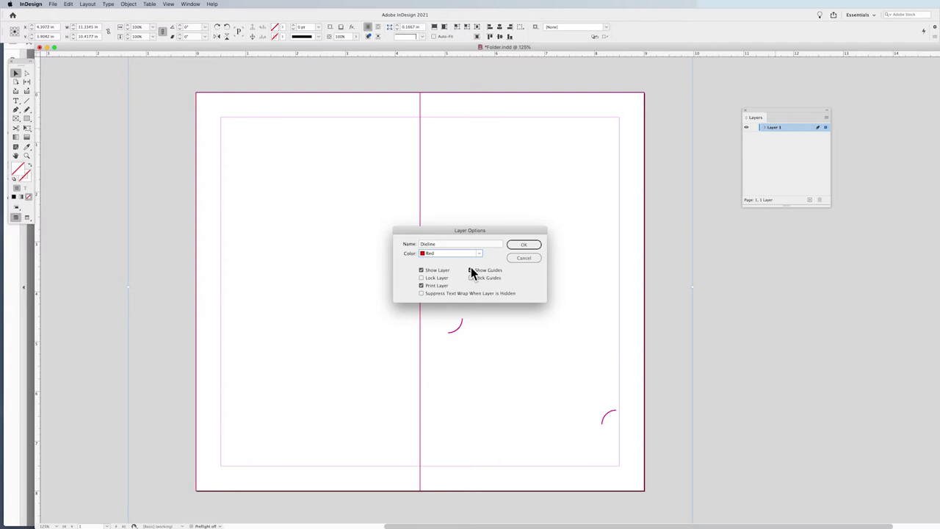
click(478, 254)
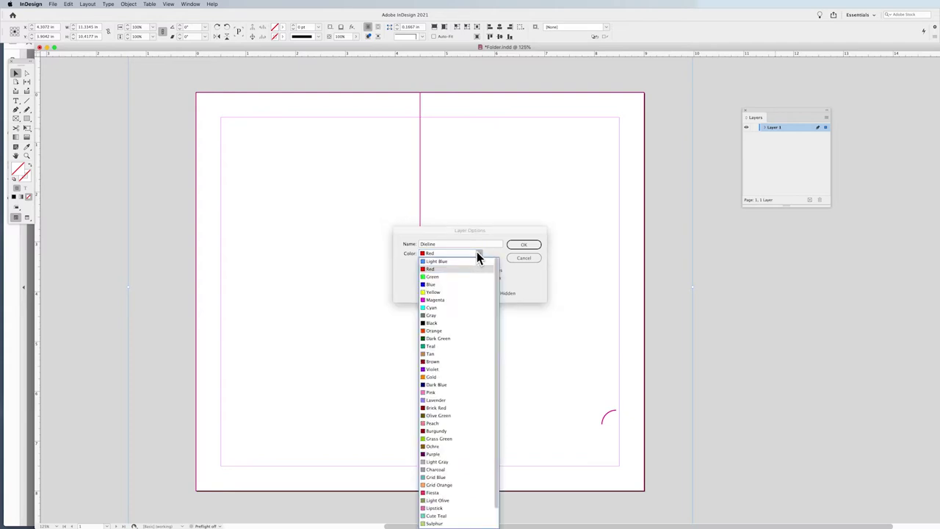
click(449, 269)
click(521, 246)
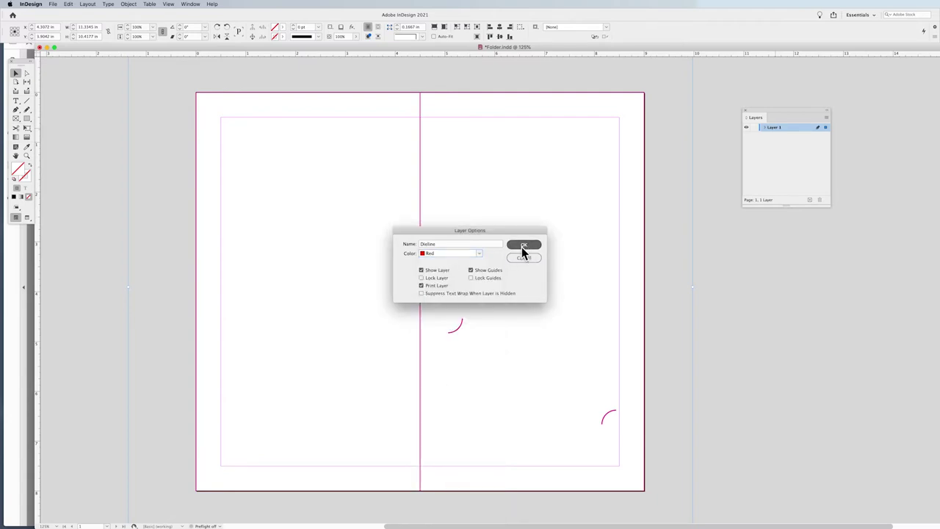
click(755, 129)
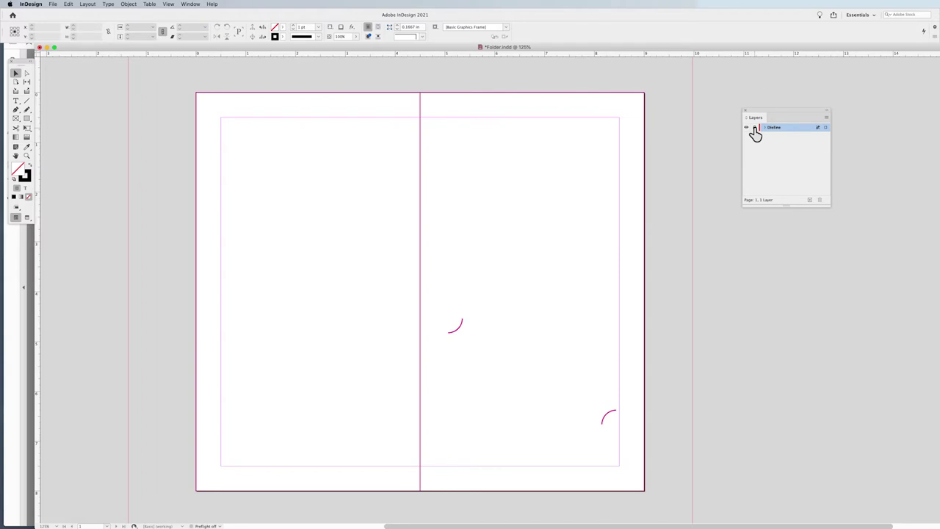
Lock the Dieline layer.
click(754, 128)
scroll(781, 213, down, 1)
scroll(782, 213, down, 2)
scroll(782, 213, right, 2)
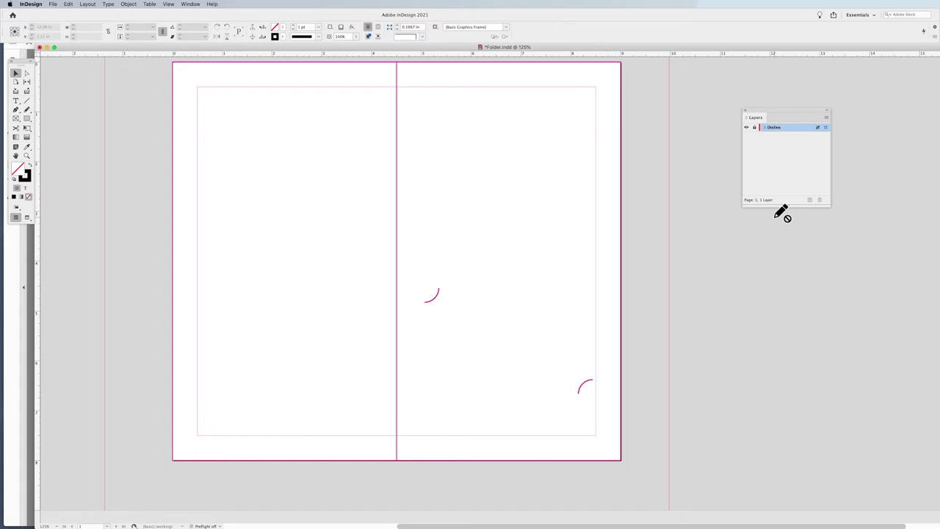
Duplicate the page 1 spread so the document has a second page with the dieline.
click(195, 4)
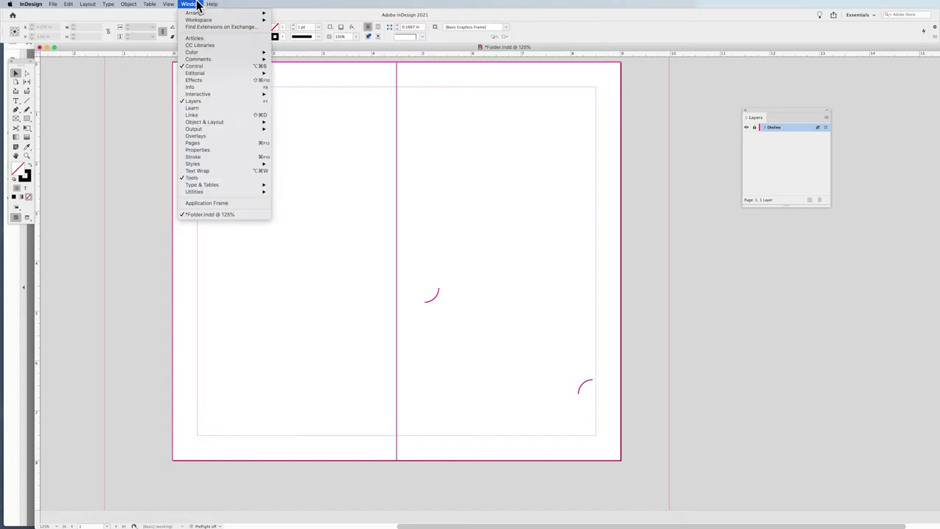
click(191, 142)
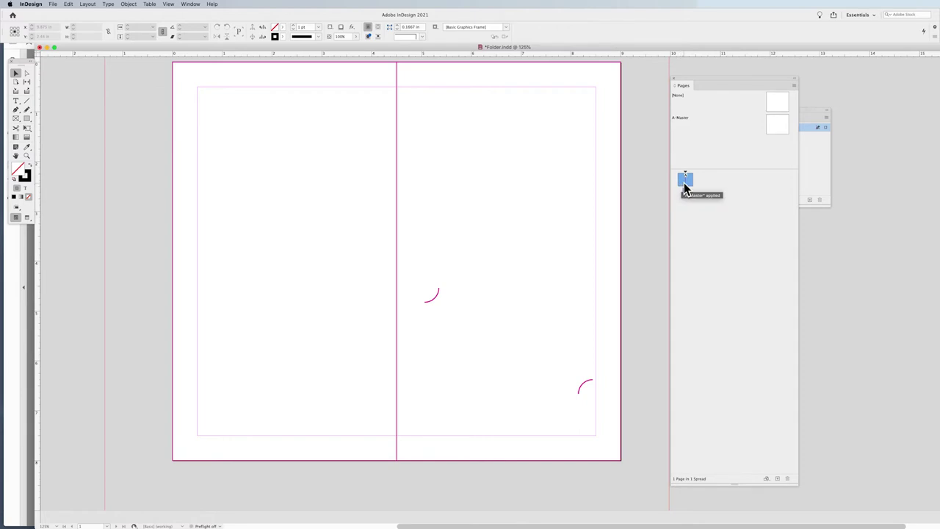
right_click(683, 187)
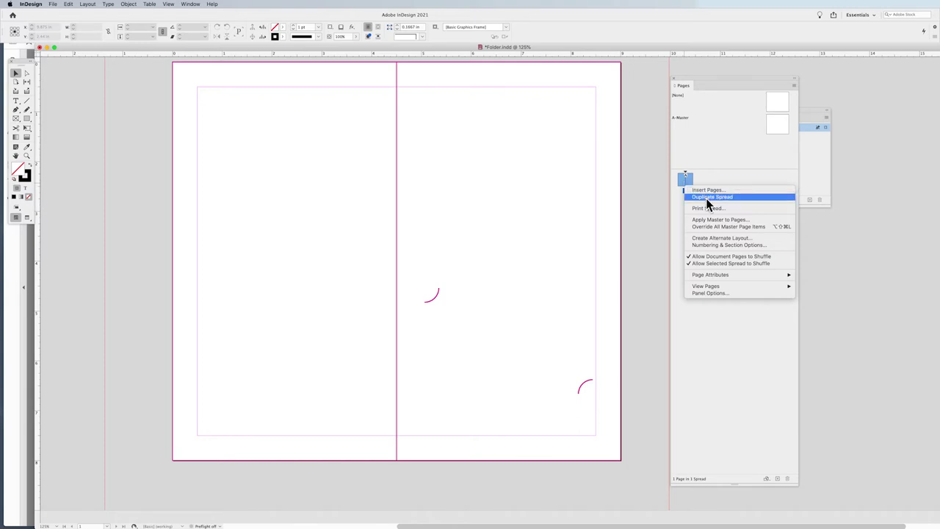
click(707, 203)
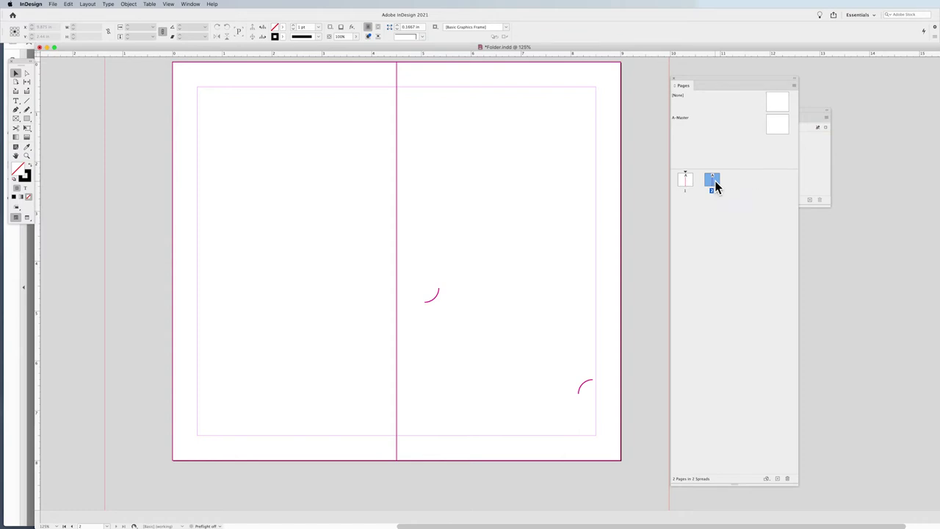
Dock the Pages panel beneath the Layers panel and compare the duplicated page with the first.
drag(688, 79, 749, 202)
scroll(525, 253, up, 5)
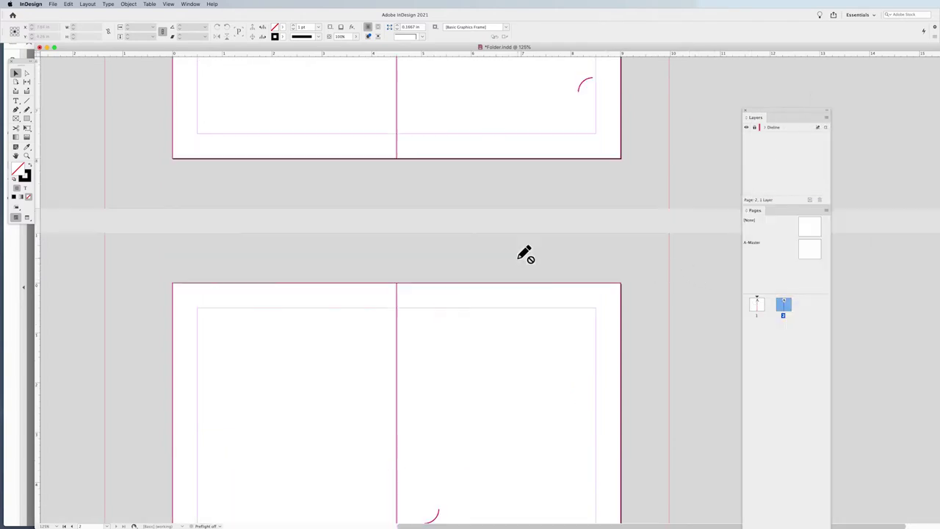
scroll(525, 254, down, 4)
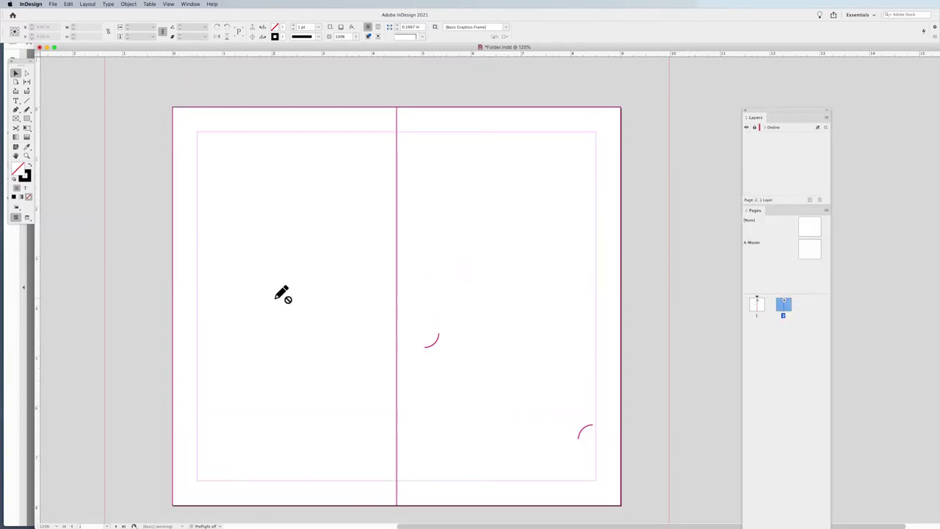
scroll(499, 300, down, 1)
scroll(451, 320, up, 2)
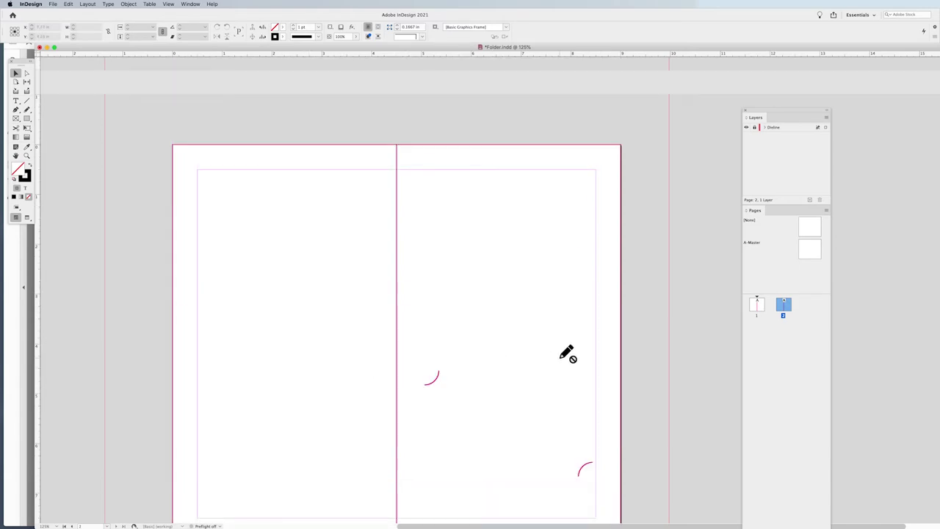
scroll(568, 353, down, 5)
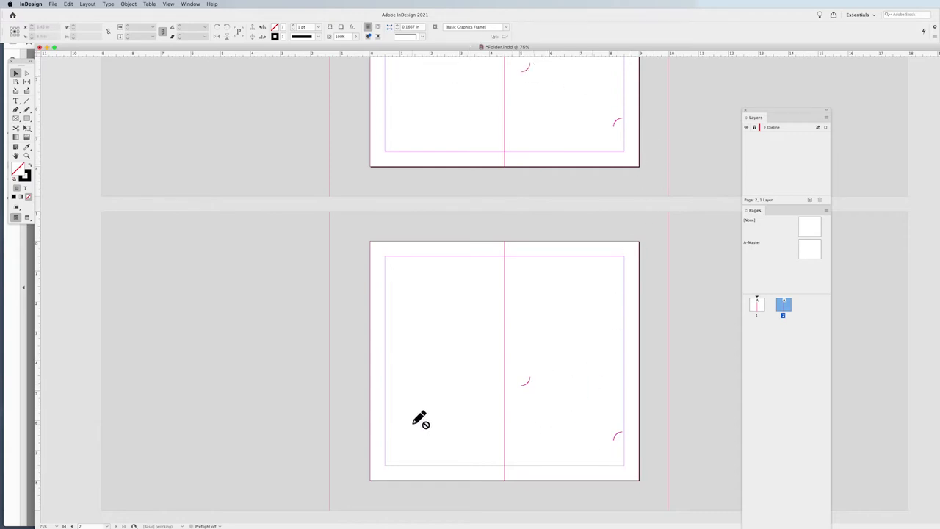
Unlock the Dieline layer and flip the dieline on page 2 horizontally around its centre.
click(754, 129)
click(593, 262)
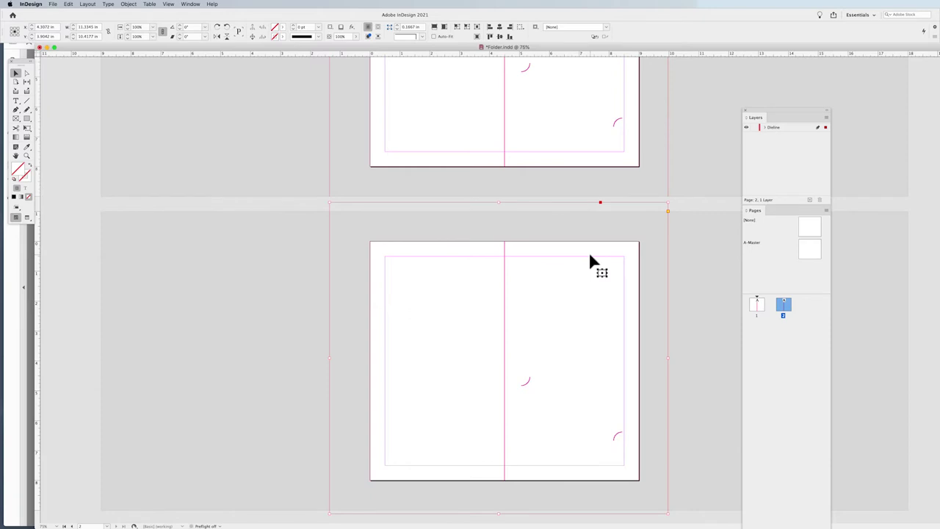
click(189, 5)
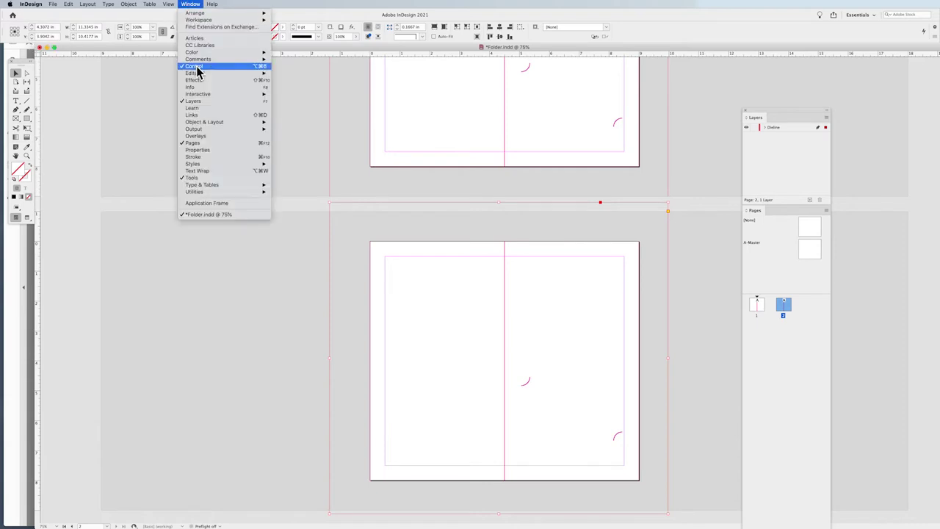
click(216, 151)
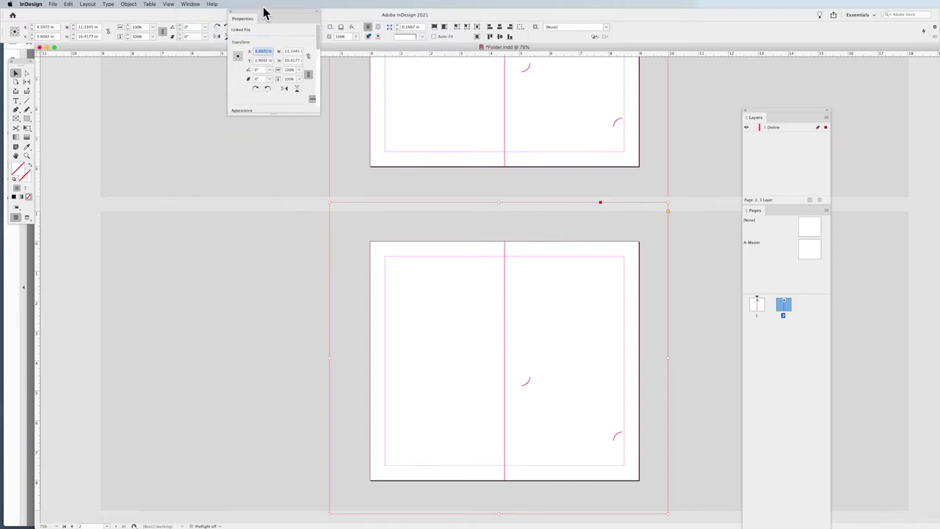
drag(261, 17, 683, 113)
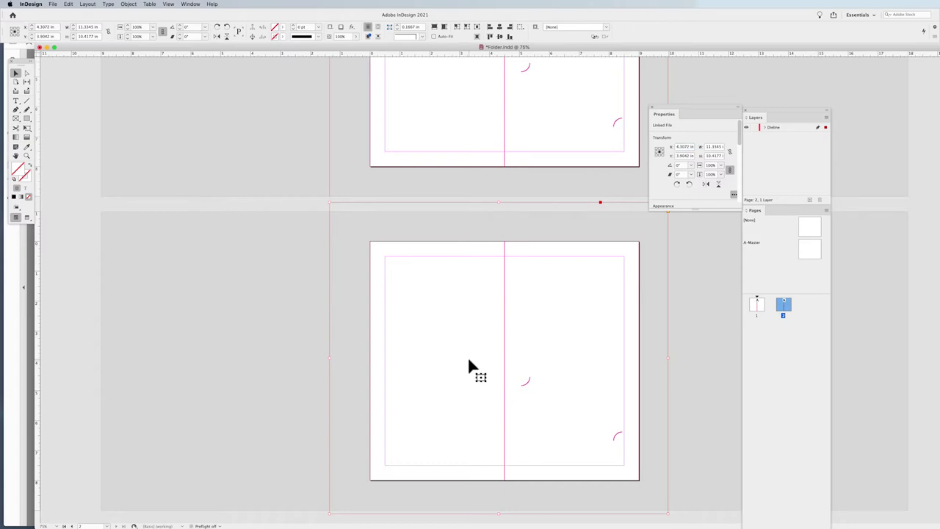
click(707, 187)
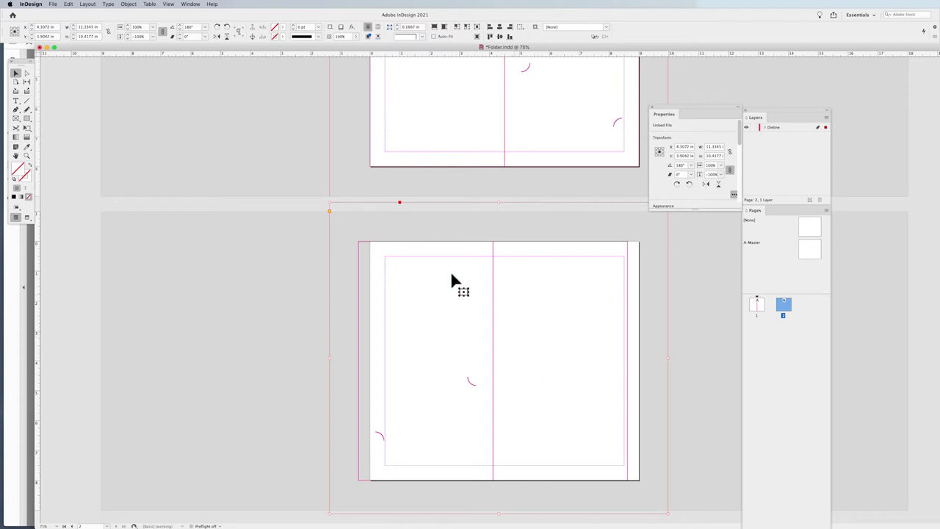
Nudge the flipped dieline to the right until its outline roughly meets the edges of page 2.
key(Right)
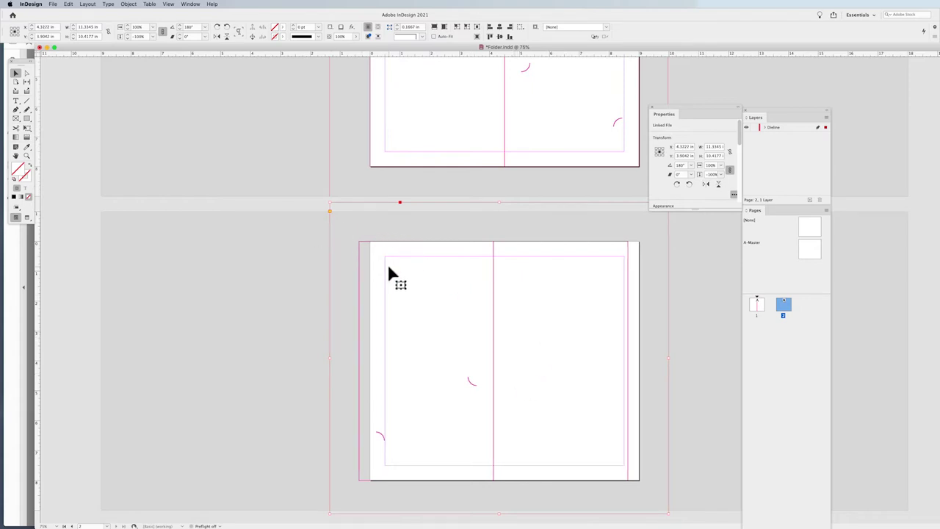
key(Right)
key(Right)
key(Right)
key(Right)
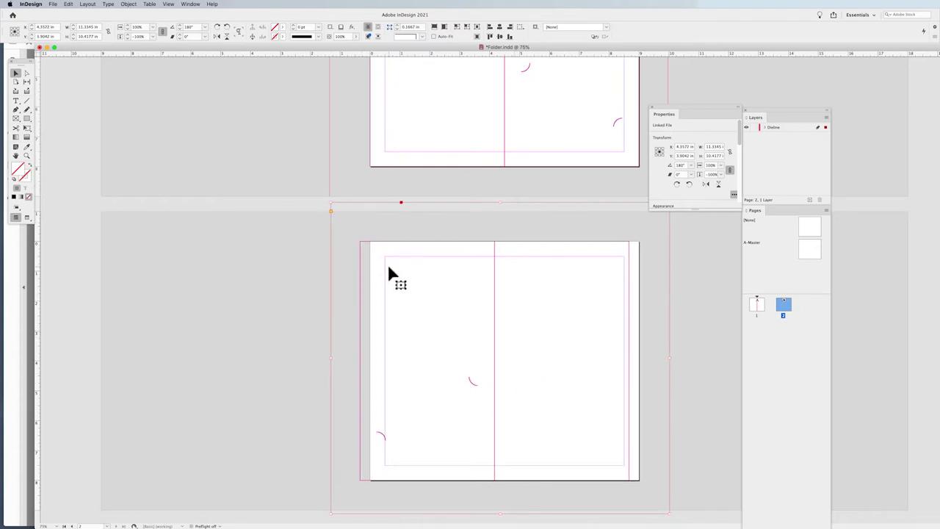
key(Right)
key(Right)
key(Right)
key(Right)
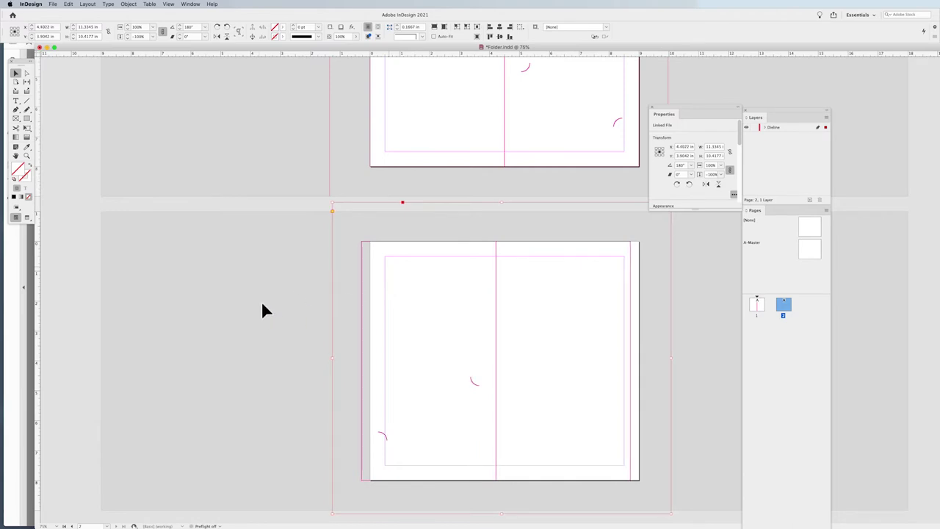
key(Right)
key(Right)
key(Right)
key(Right)
key(Right)
key(Right)
key(Right)
key(Right)
key(Right)
key(Right)
key(Right)
key(Right)
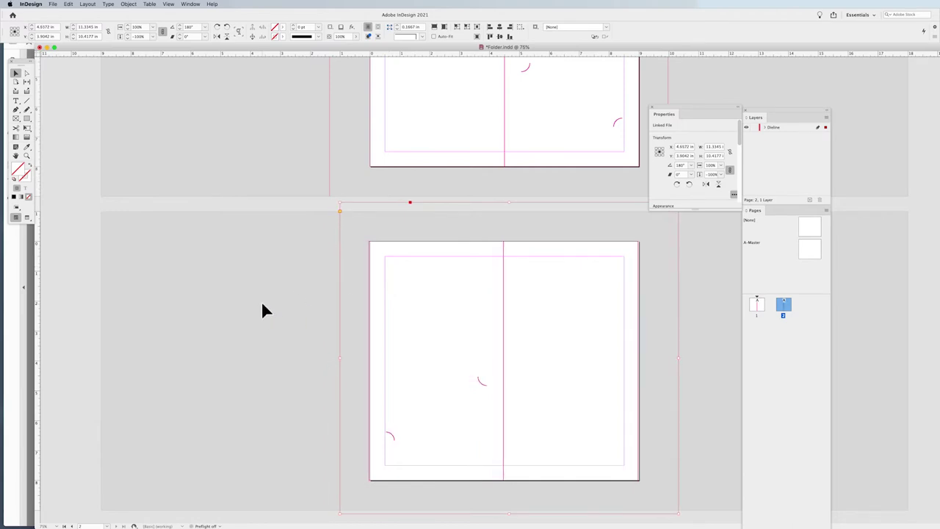
Fine-tune the flipped dieline's horizontal position so its outline is centred on page 2's top-left corner.
key(super+space)
drag(360, 231, 409, 271)
key(Left)
key(Left)
key(Left)
key(Left)
key(Right)
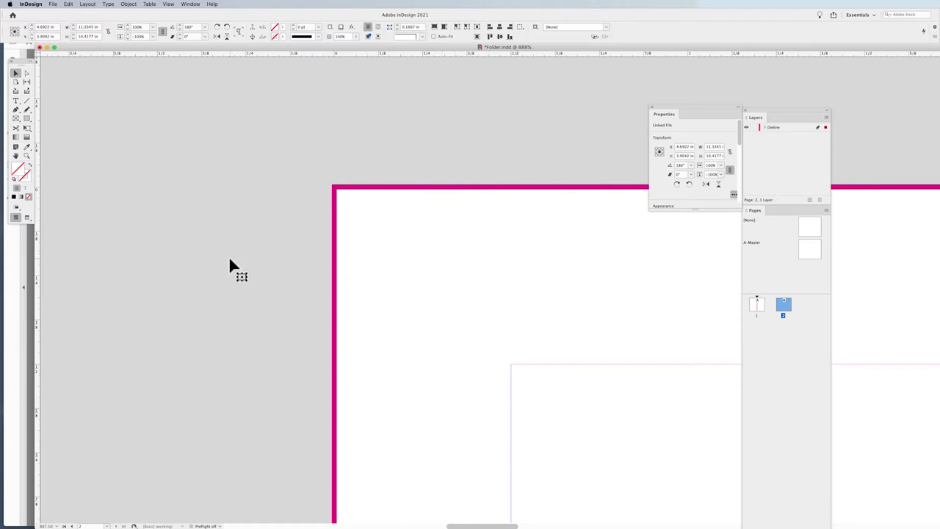
Lock the Dieline layer again and bring both pages into view together.
click(754, 128)
key(super+0)
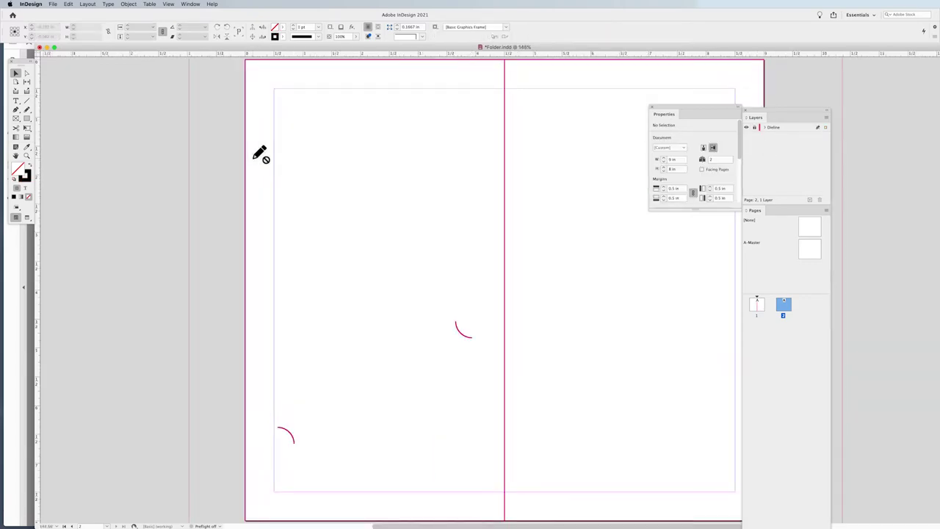
key(super+minus)
key(super+minus)
key(super+minus)
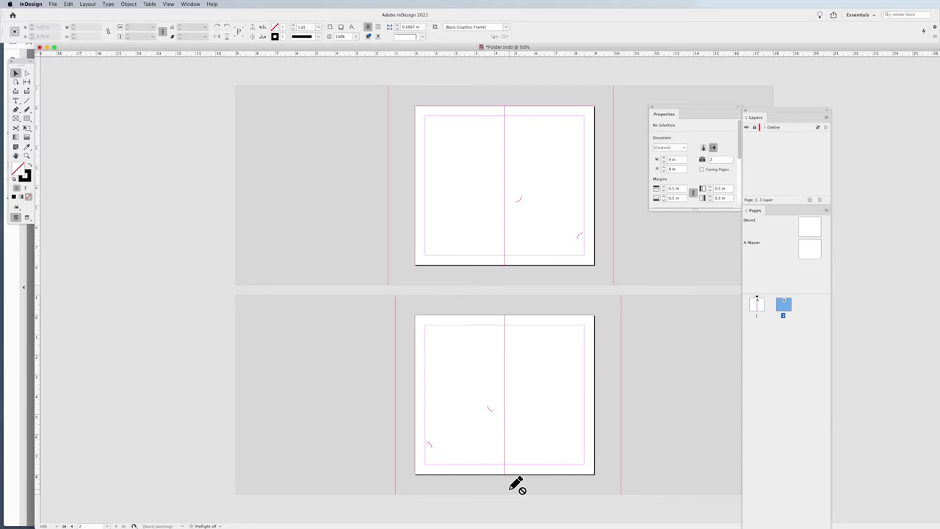
Add a new layer above Dieline and name it Artwork.
click(810, 201)
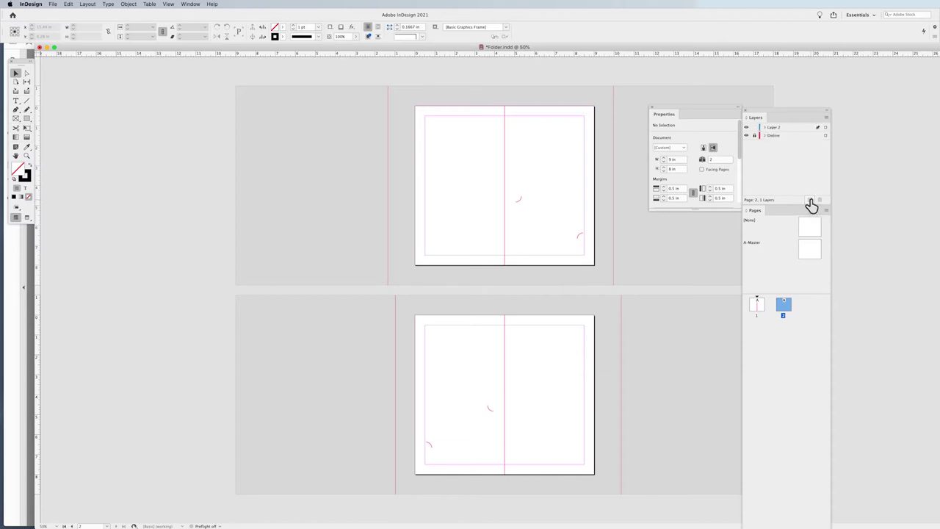
double_click(773, 129)
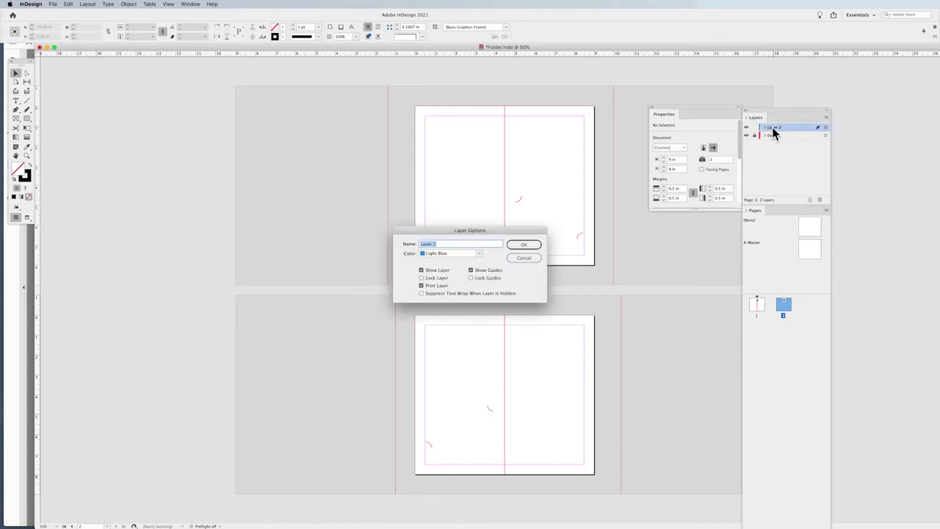
text(Artwork)
key(Return)
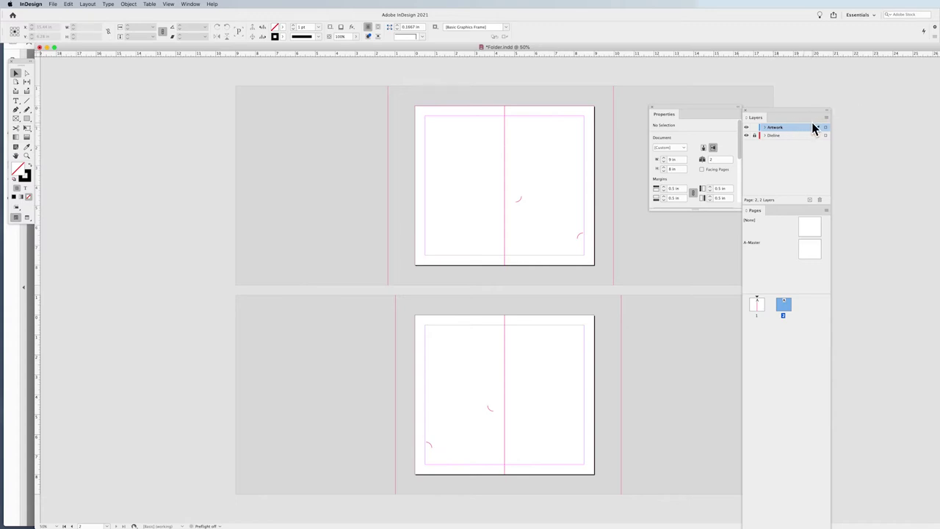
Try out a text frame in the upper part of page 1's right panel on the Artwork layer.
key(t)
drag(517, 135, 576, 174)
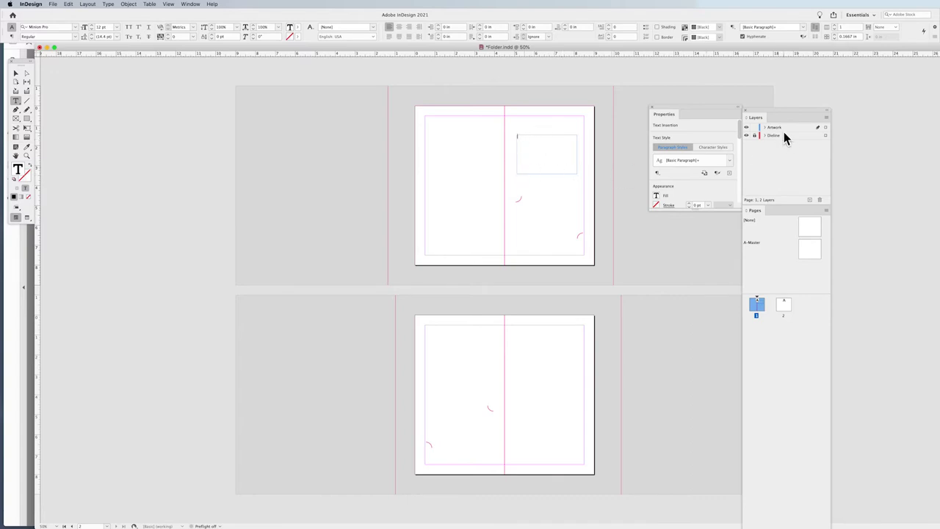
click(16, 73)
click(512, 203)
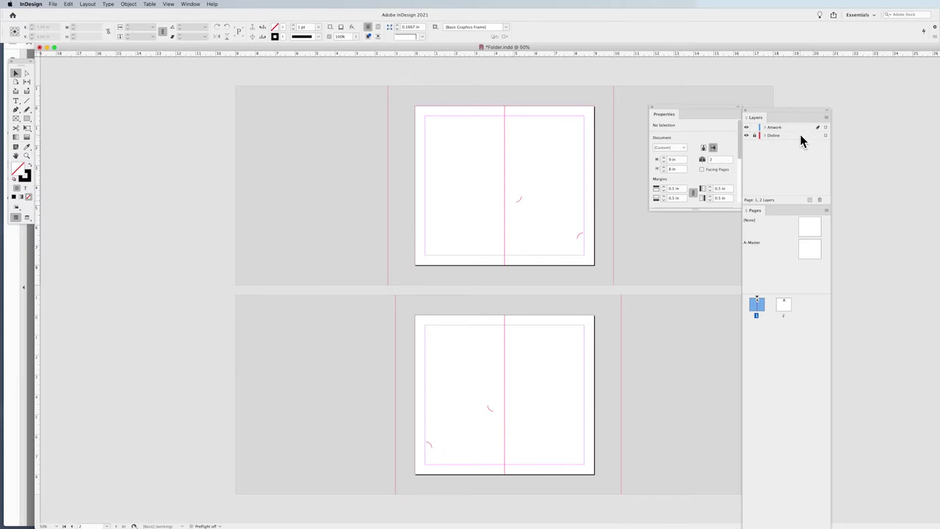
Try out a rectangle covering page 1's left panel, fitting it to the page edges at 4.5 × 8 in.
key(m)
mouse_move(412, 101)
mouse_down()
mouse_move(495, 269)
mouse_move(505, 263)
mouse_up()
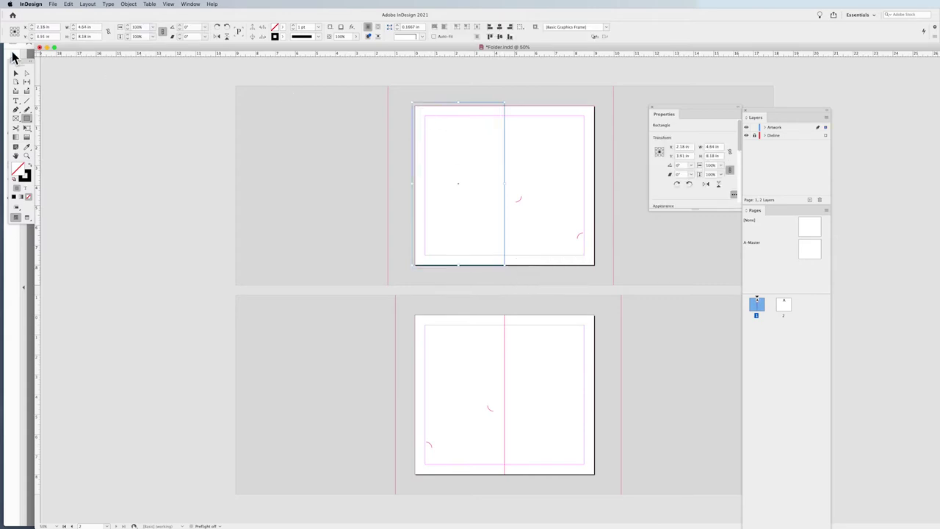
click(15, 73)
drag(412, 104, 416, 107)
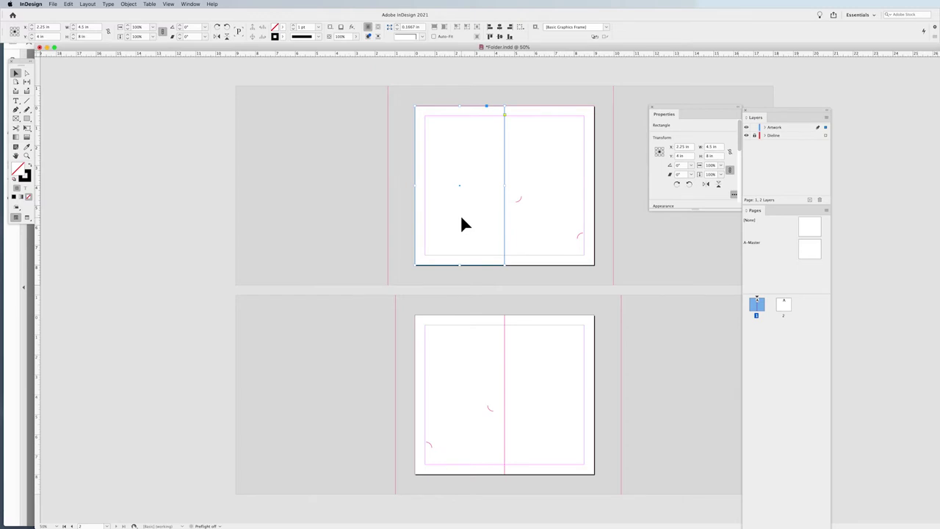
click(412, 188)
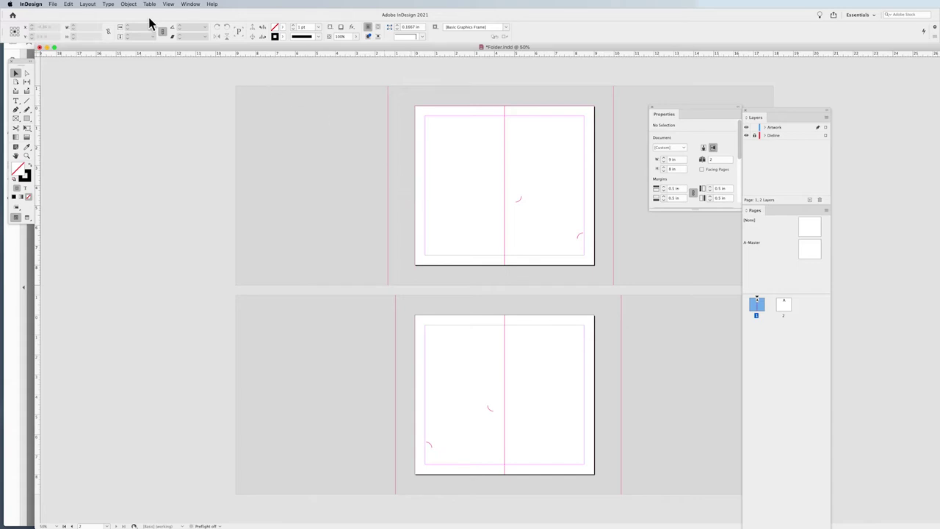
Add an equal bleed on all four sides in the document setup.
click(53, 4)
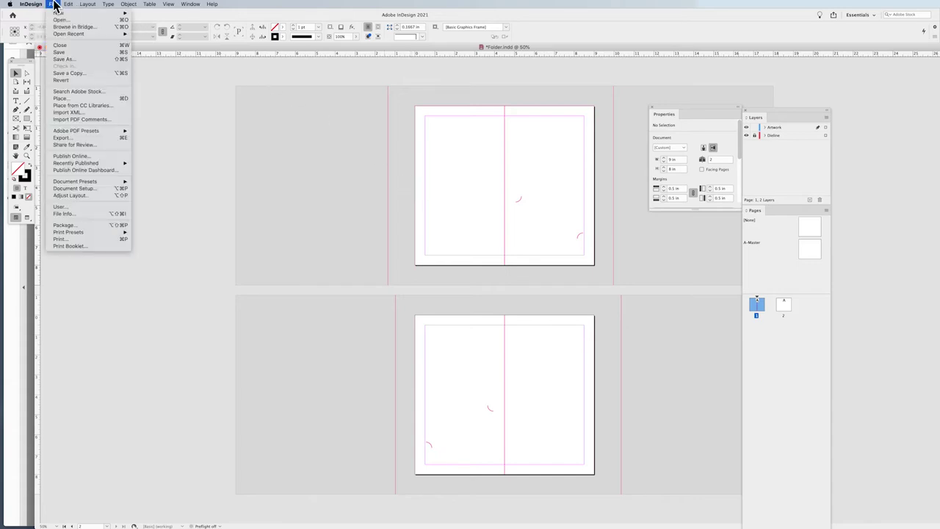
click(78, 190)
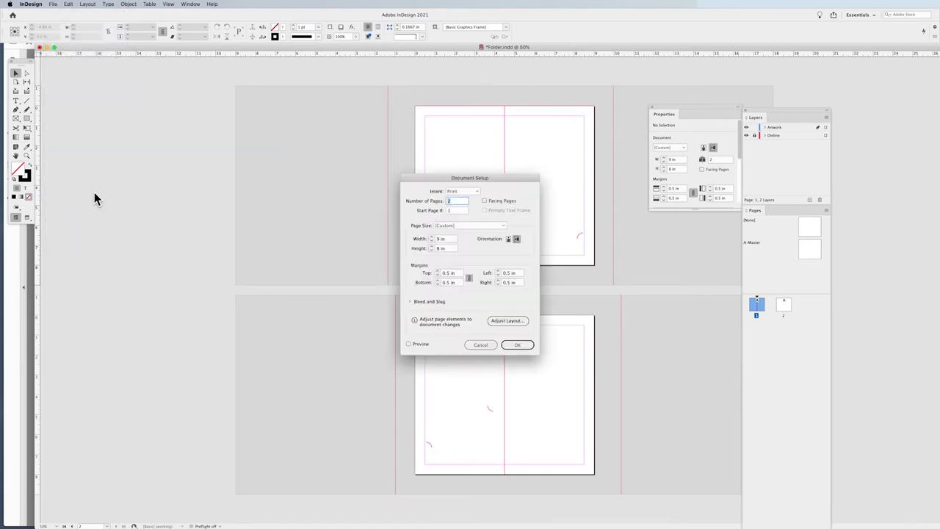
click(409, 302)
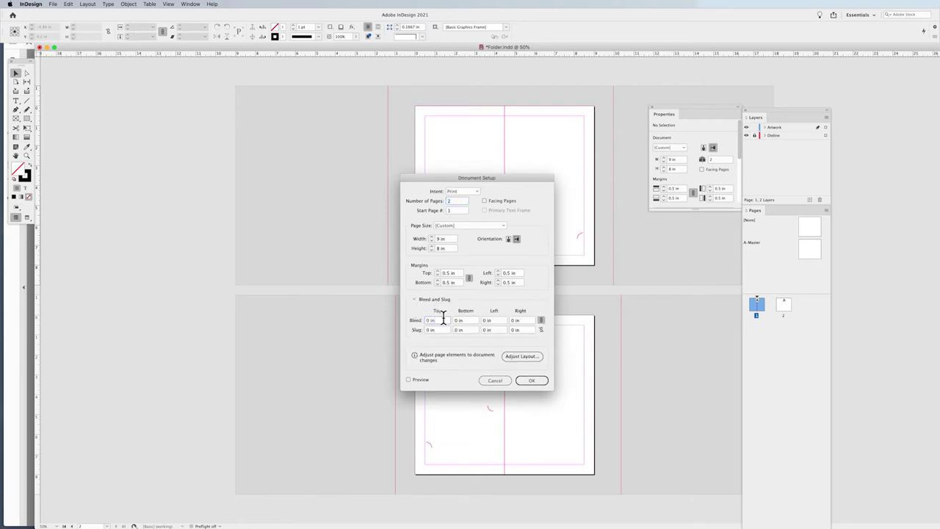
key(Up)
key(Up)
click(531, 380)
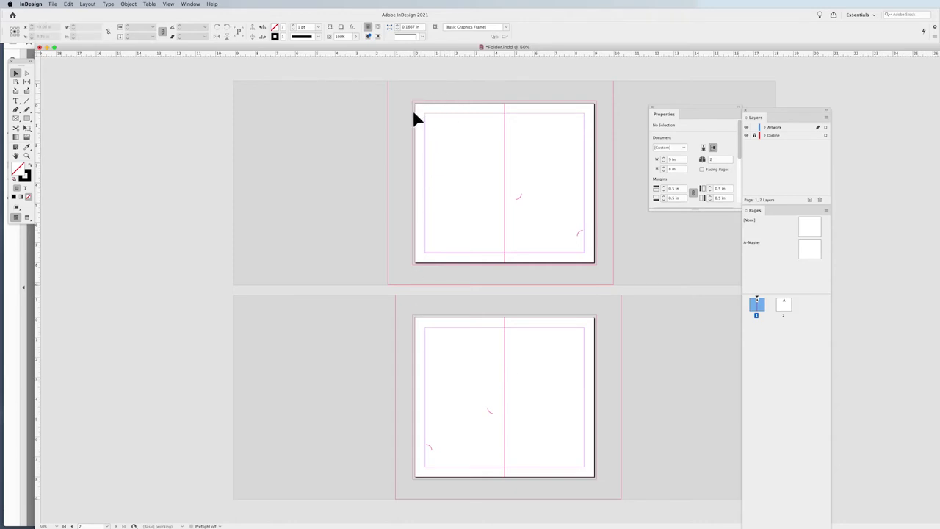
Try out a yellow rectangle without stroke, about 4.2 × 1.1 in, starting at the left bleed guide in page 1's upper part.
key(z)
drag(399, 100, 573, 185)
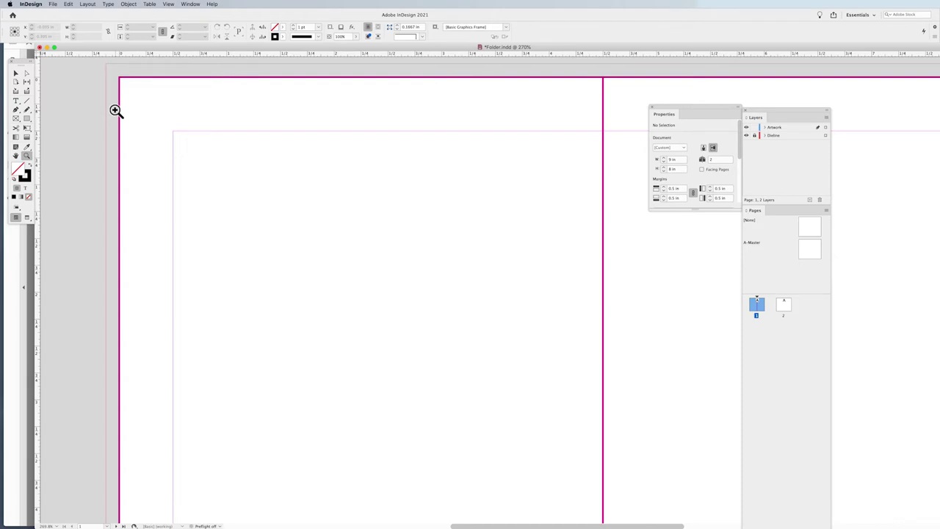
click(27, 119)
drag(107, 173, 560, 287)
click(283, 30)
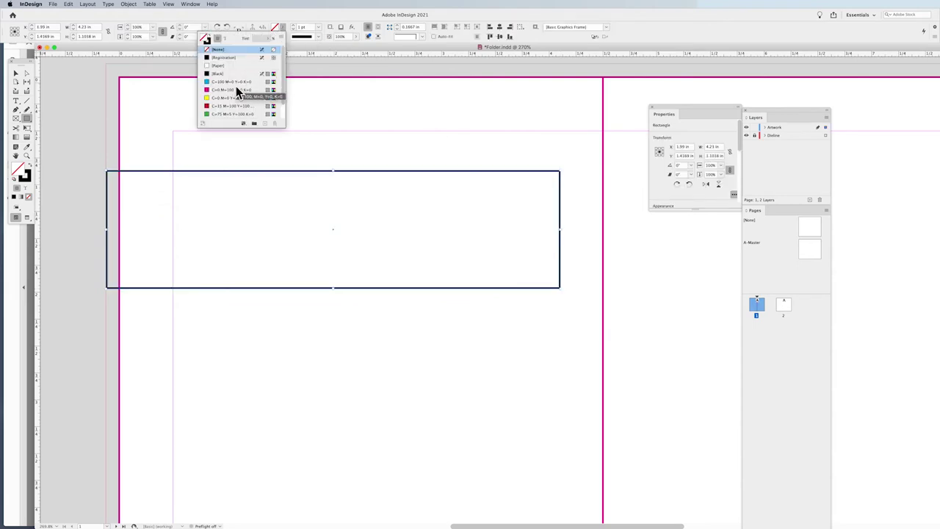
click(227, 98)
click(293, 31)
click(293, 30)
click(16, 74)
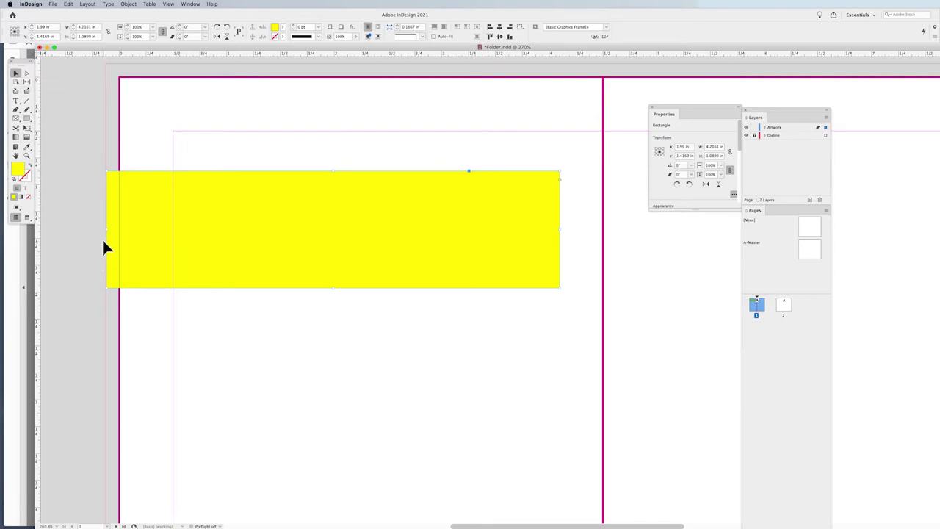
Try stretching the yellow rectangle's left edge beyond the bleed, undo that stretch, and delete the rectangle.
drag(106, 229, 105, 230)
drag(106, 230, 76, 229)
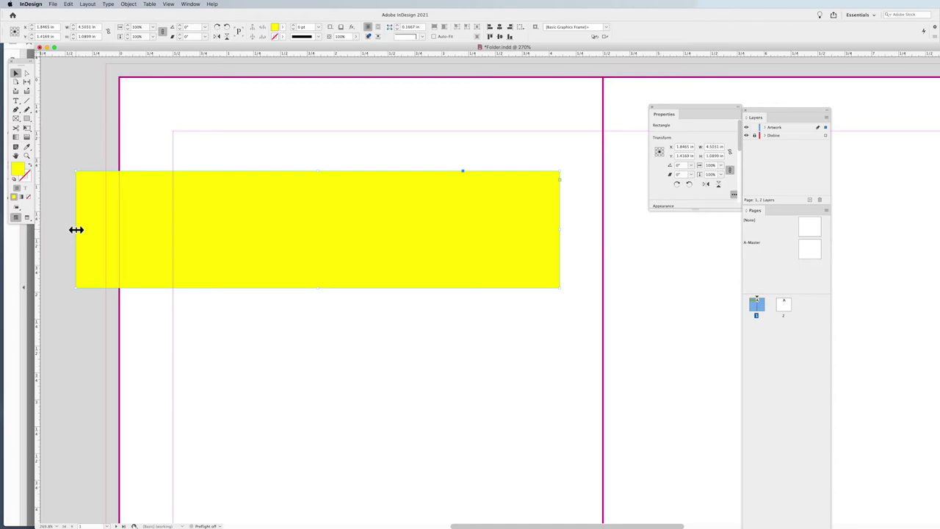
key(super+z)
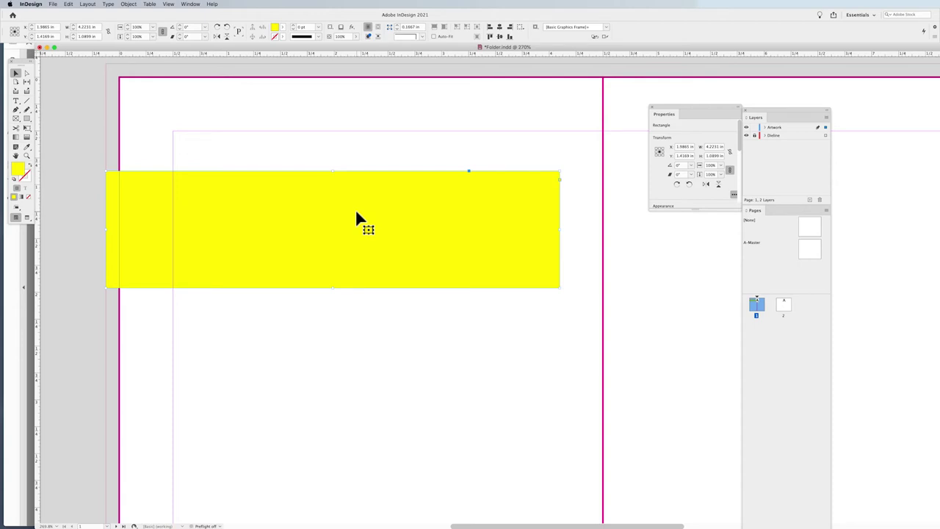
key(super+alt+0)
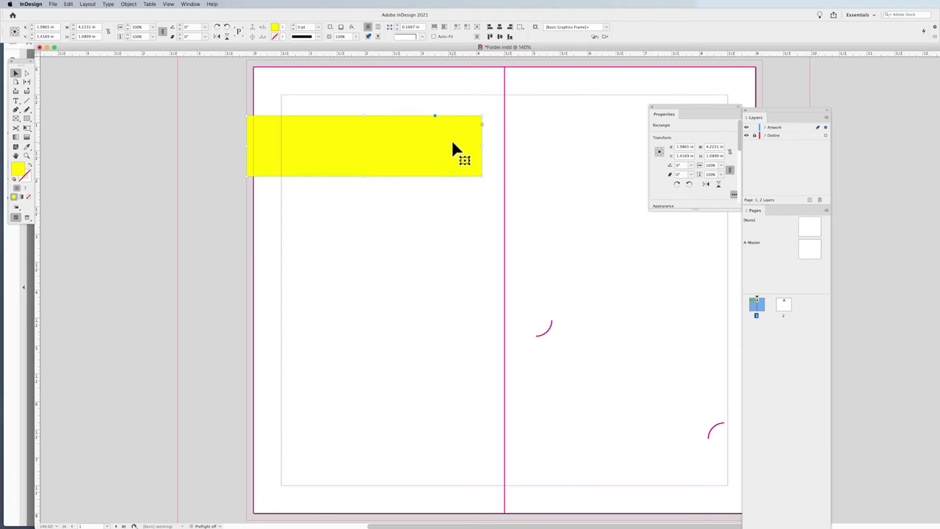
key(Delete)
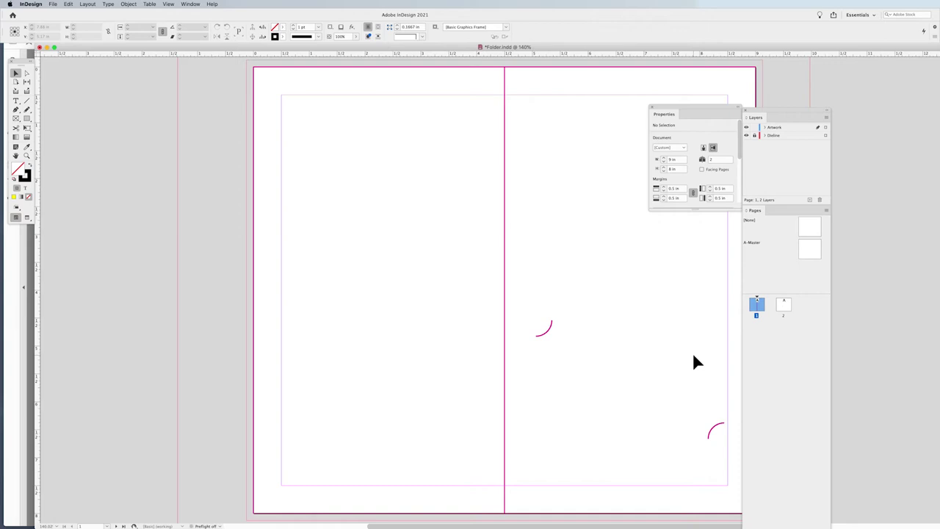
Hide and reshow the Dieline layer, and check the loyalty card dielines in Dielines.pdf in Acrobat before returning to InDesign.
click(747, 136)
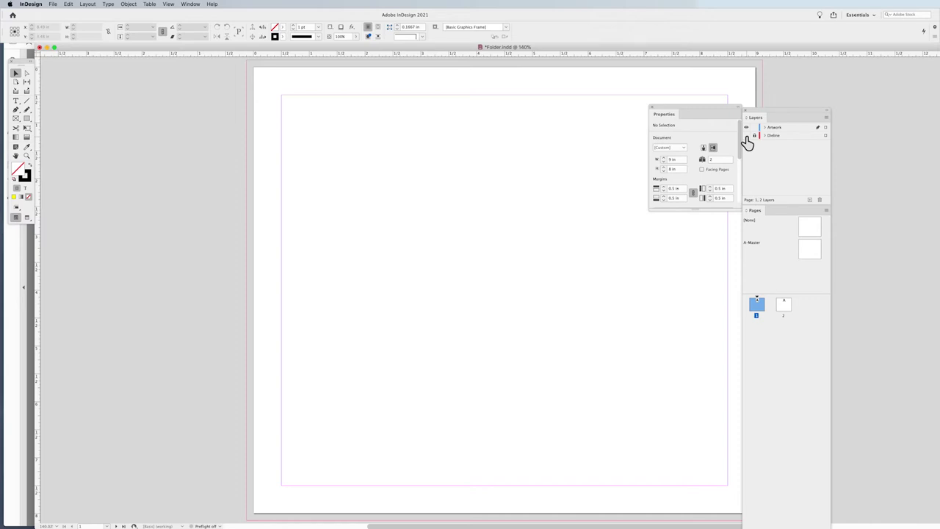
click(746, 136)
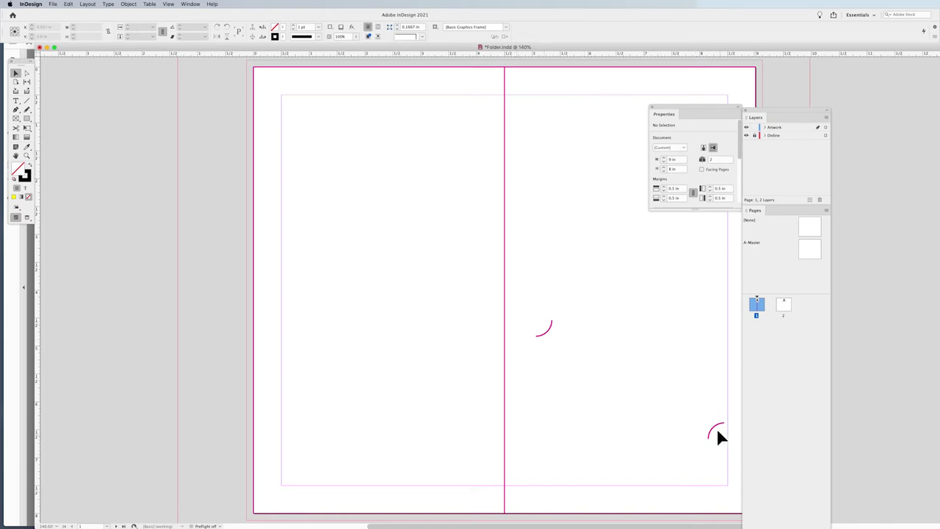
key(super+Tab)
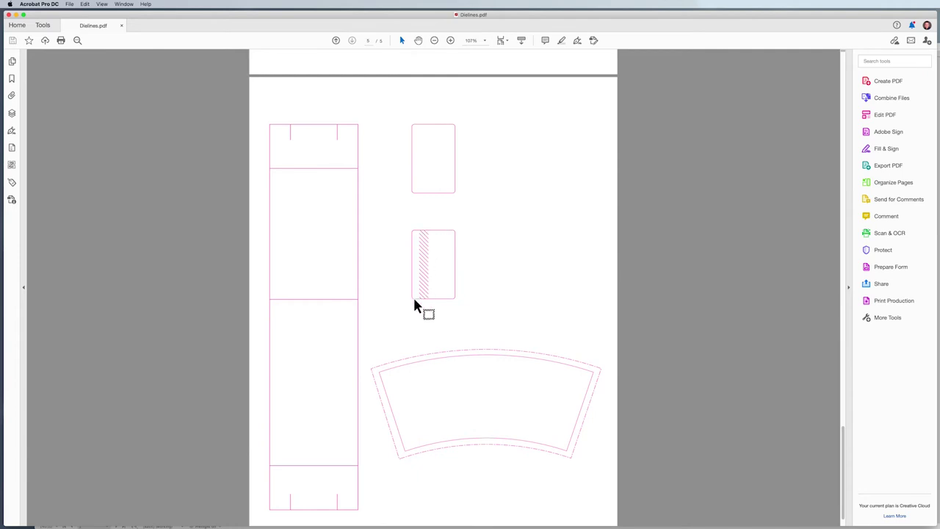
key(super+Tab)
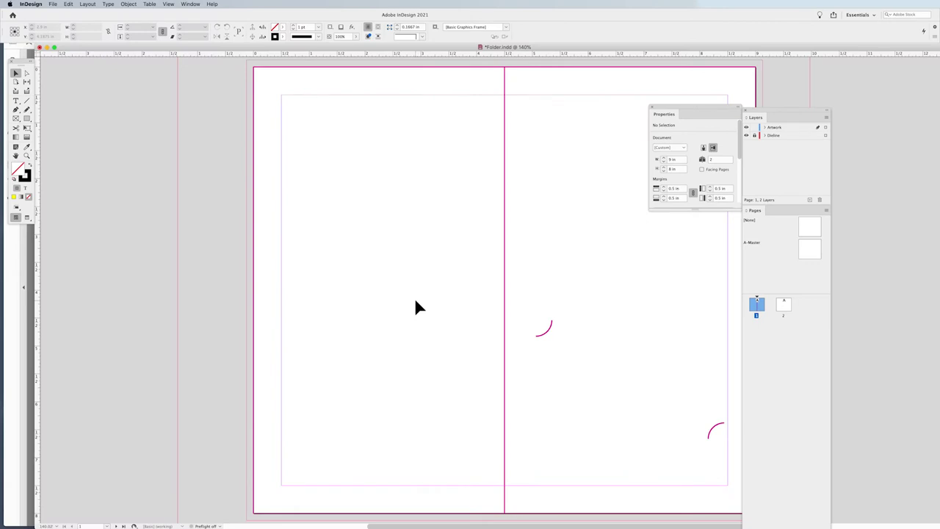
Create a new document 3.375 in wide and 2.125 in high with 2 pages.
key(super+n)
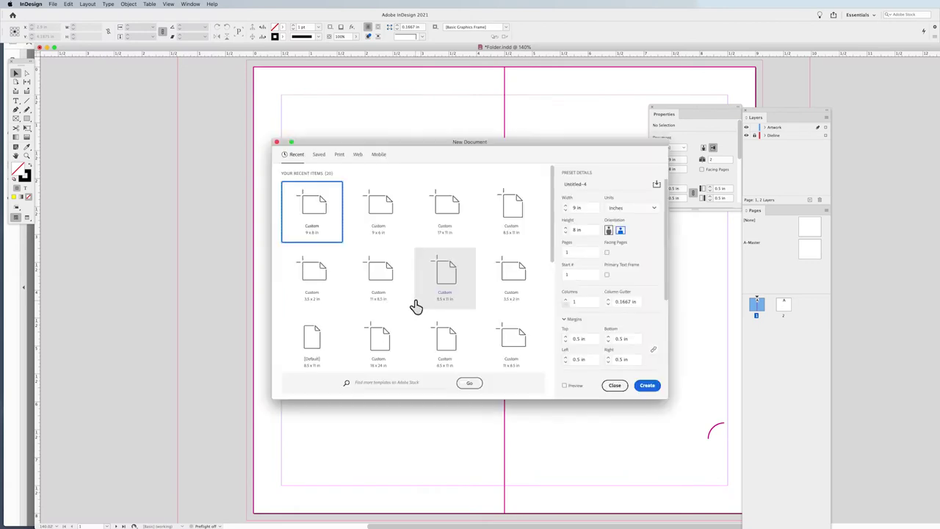
click(572, 207)
text(3.37)
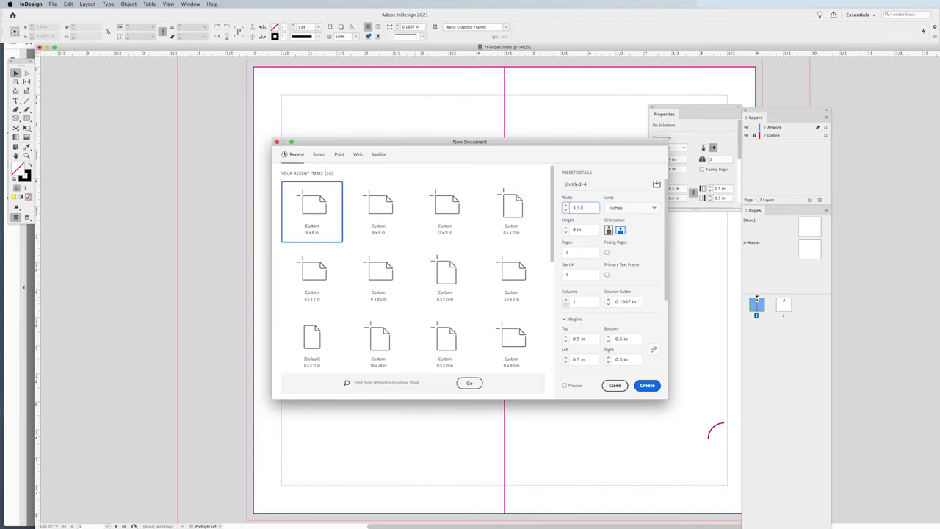
text(5)
click(560, 229)
text(2.125)
click(576, 252)
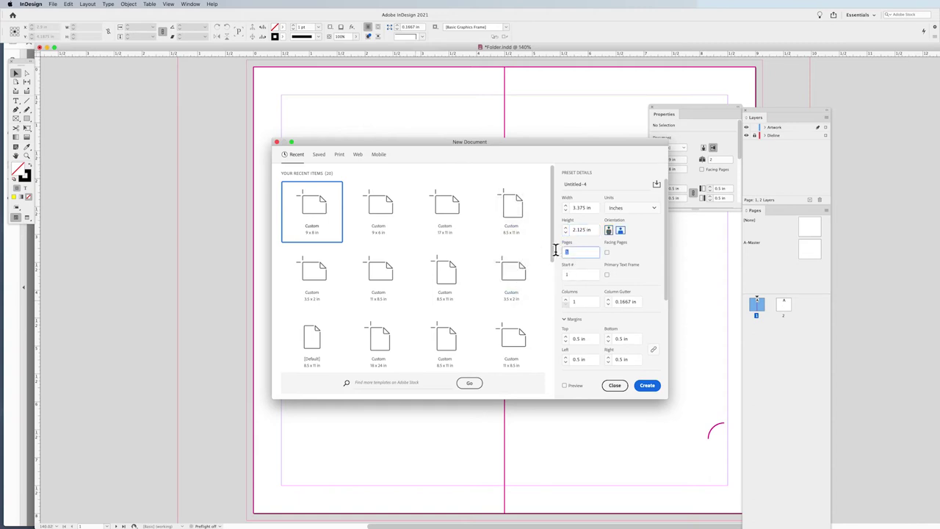
text(2)
drag(580, 252, 546, 251)
text(2)
click(653, 387)
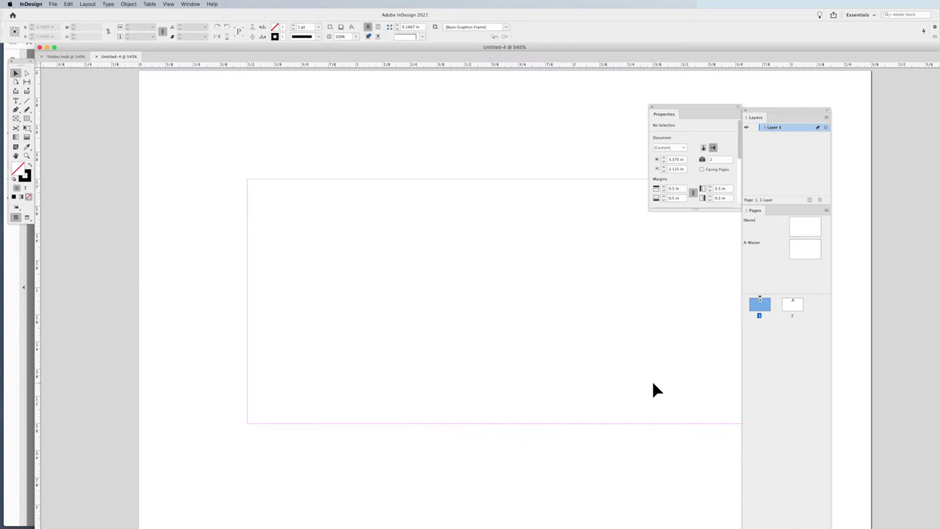
Reduce all four margins of page 1 in the new document to 0.25 in.
key(super+minus)
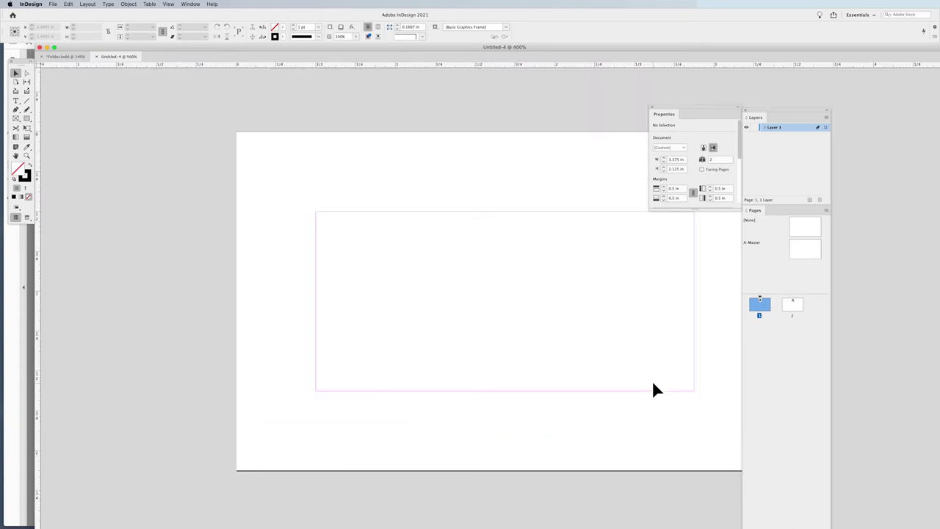
scroll(606, 384, right, 5)
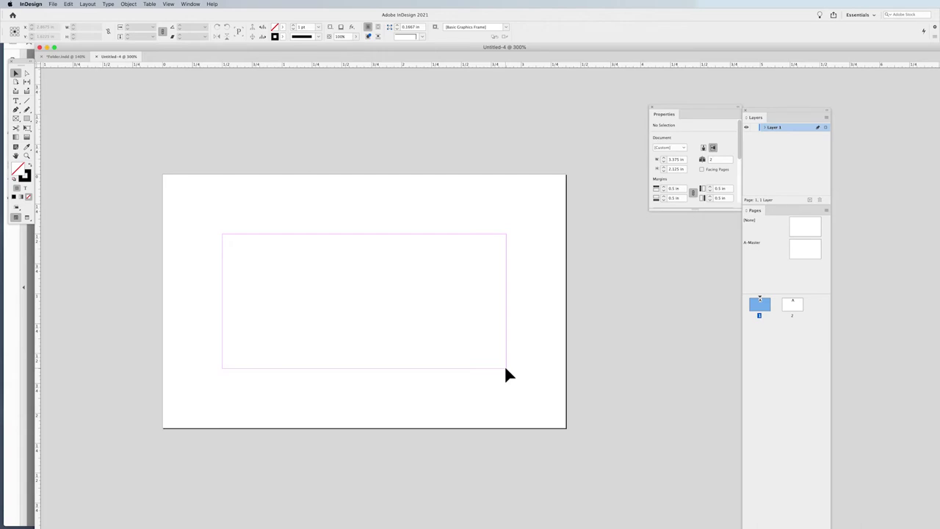
click(82, 5)
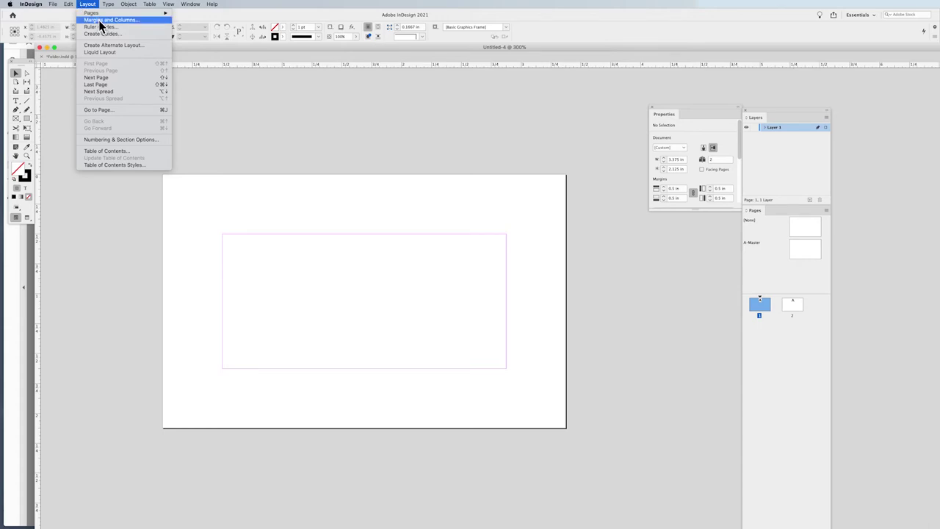
click(100, 20)
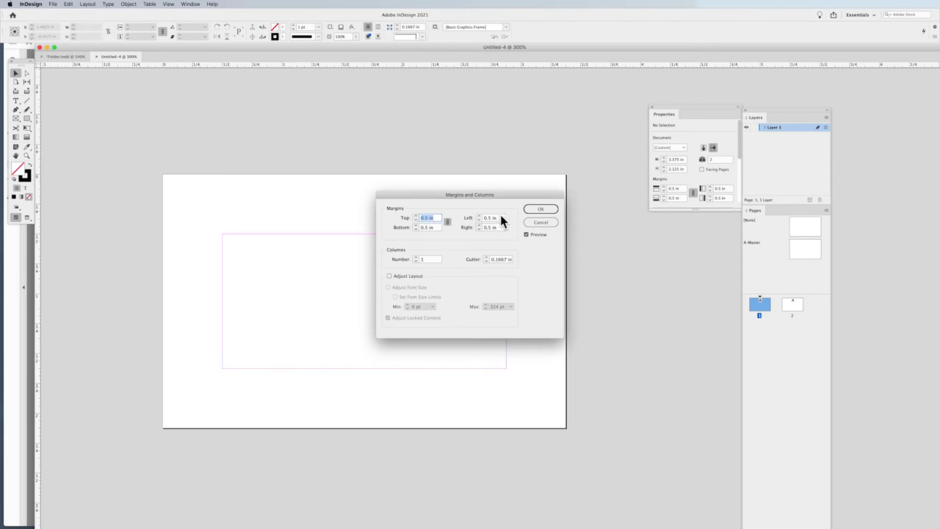
key(Down)
key(Down)
key(Down)
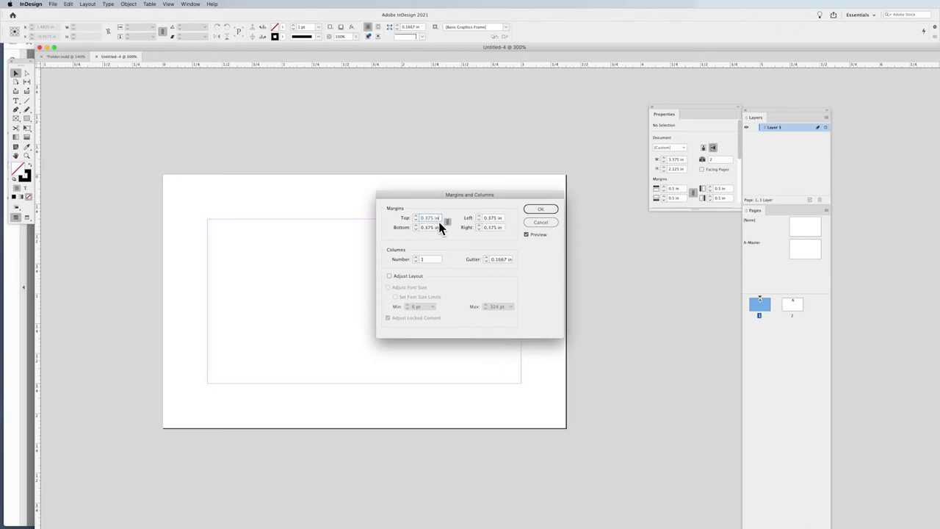
key(Down)
click(548, 210)
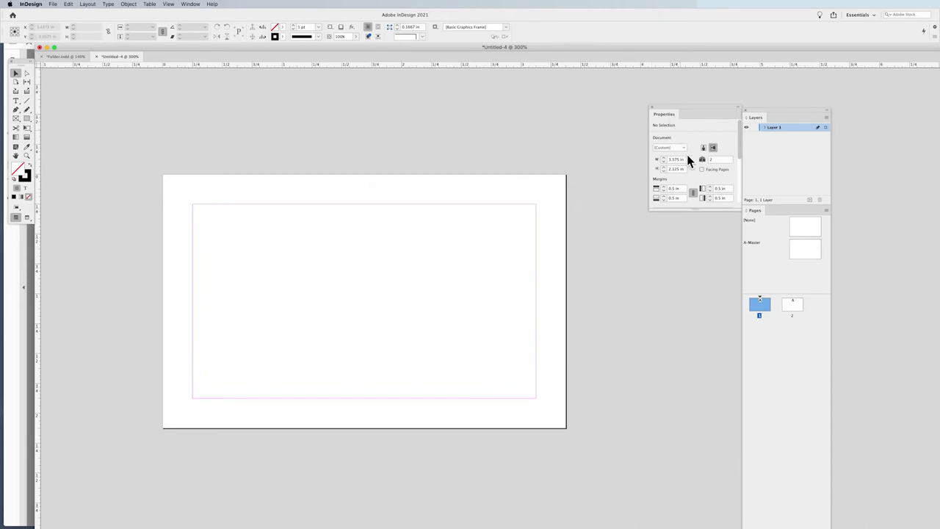
drag(697, 210, 700, 247)
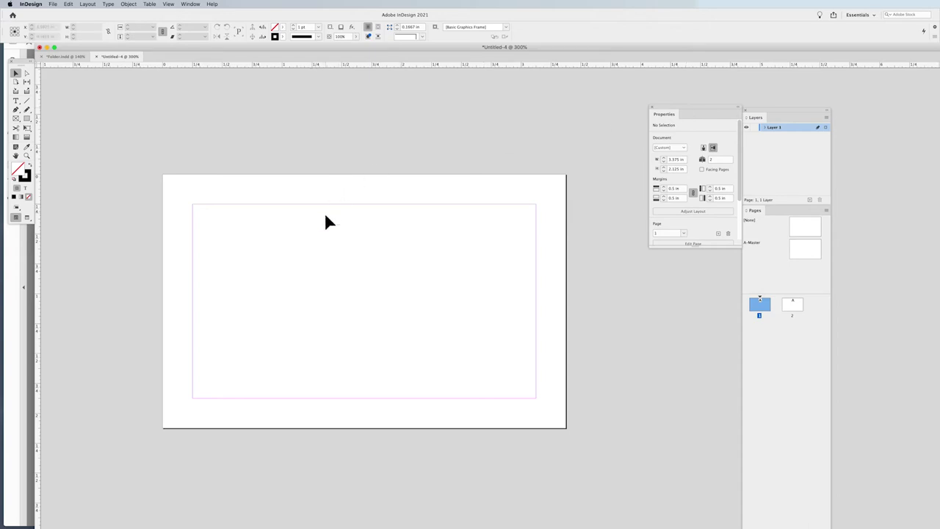
click(88, 4)
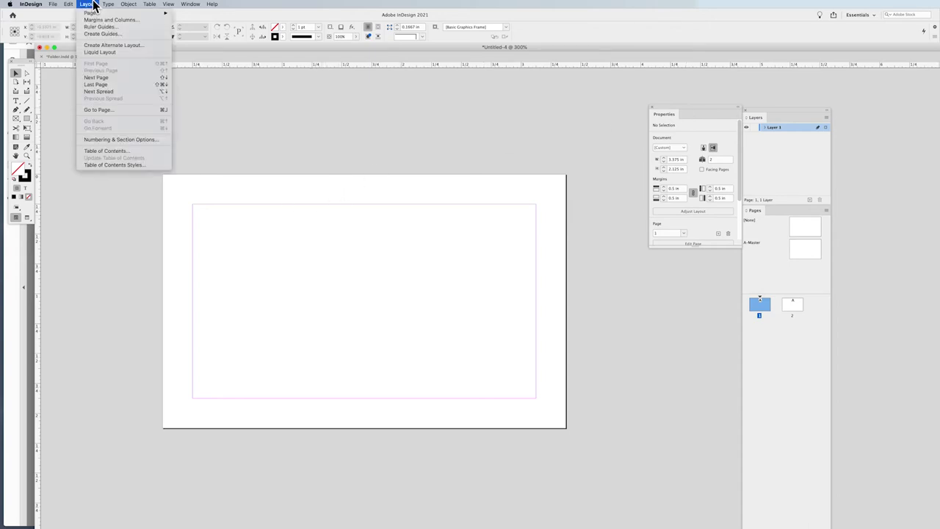
click(94, 4)
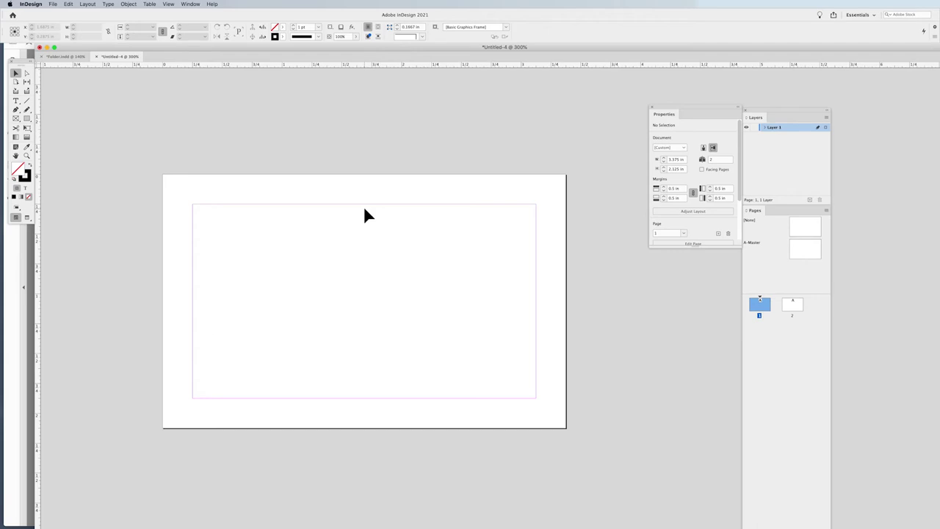
Place Loyalty Card Dieline.ai at full size on page 1, starting just outside the page's upper-left corner.
key(super+d)
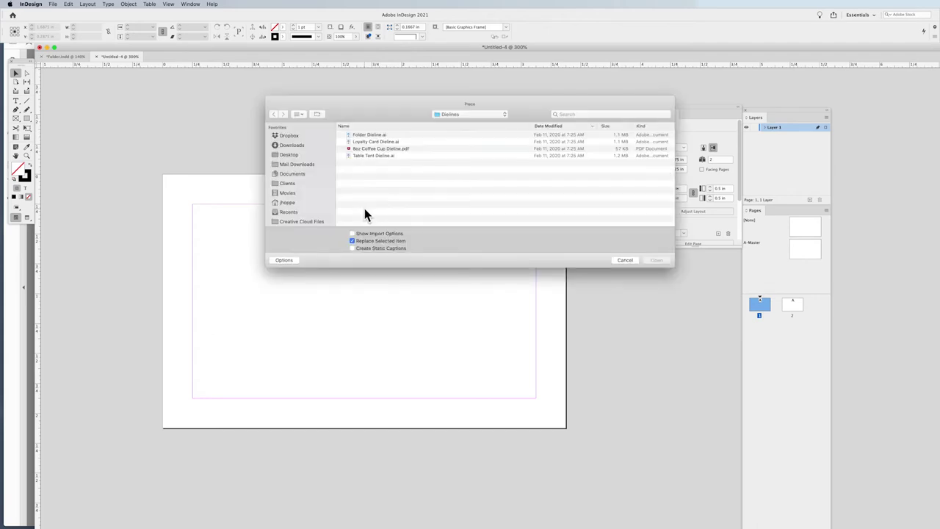
click(363, 141)
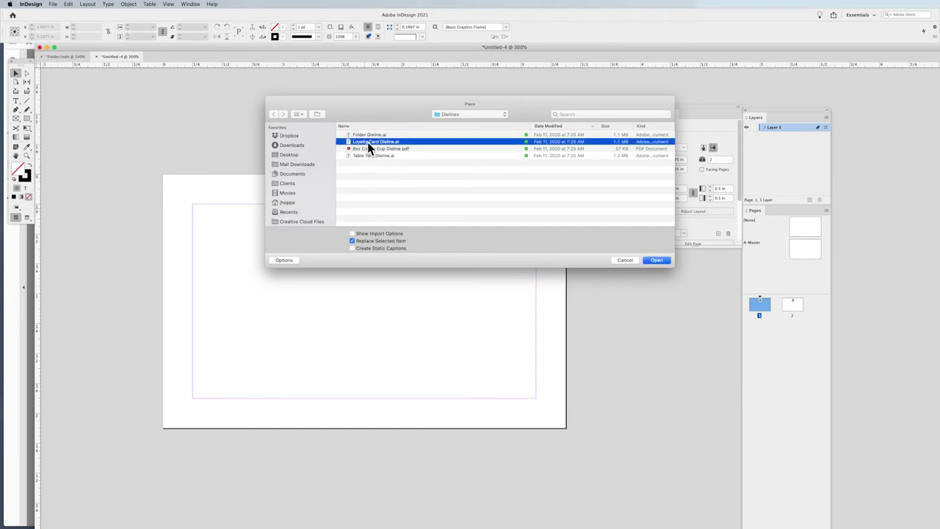
click(657, 260)
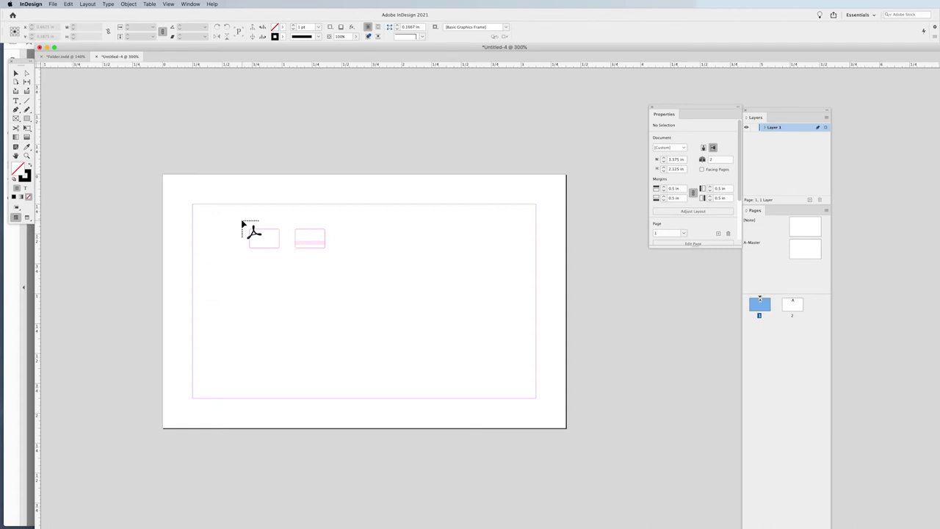
drag(295, 269, 415, 326)
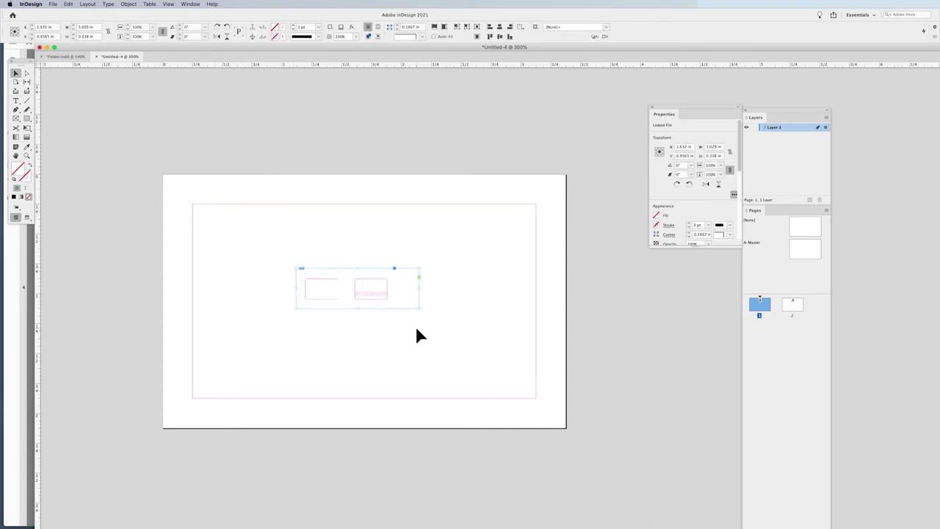
key(super+z)
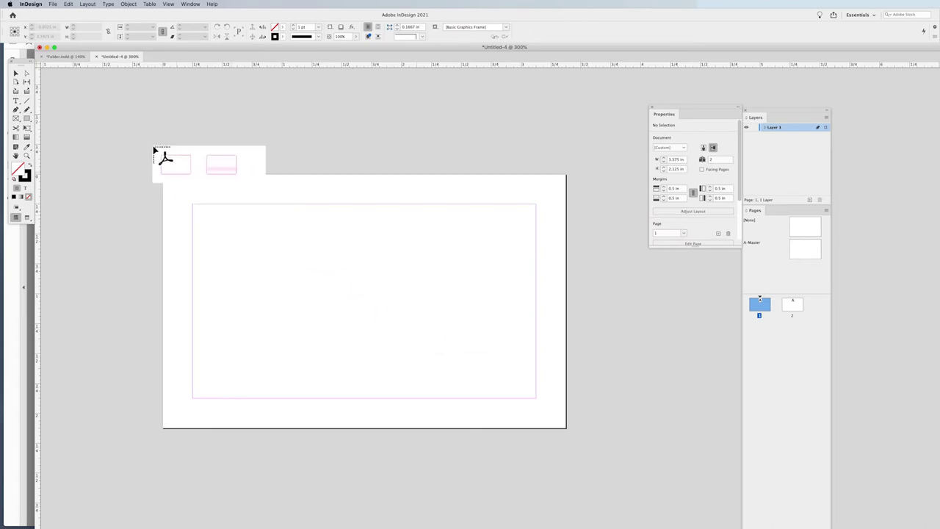
click(143, 157)
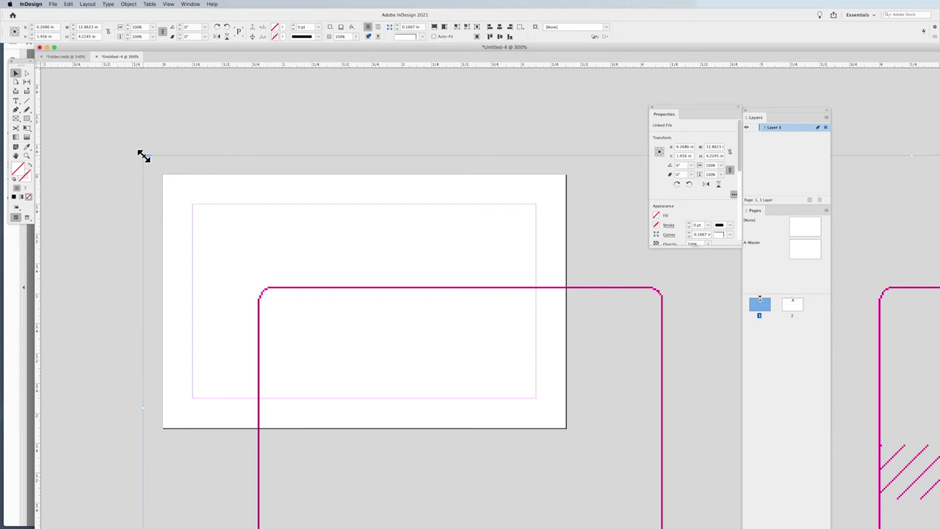
Set the display performance to high quality so the placed dieline is drawn smoothly.
click(169, 4)
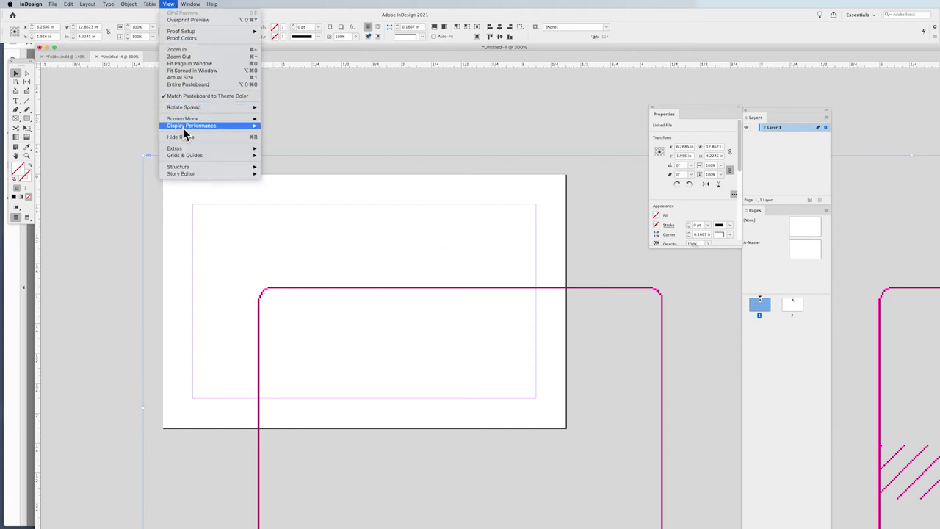
mouse_move(183, 126)
click(318, 141)
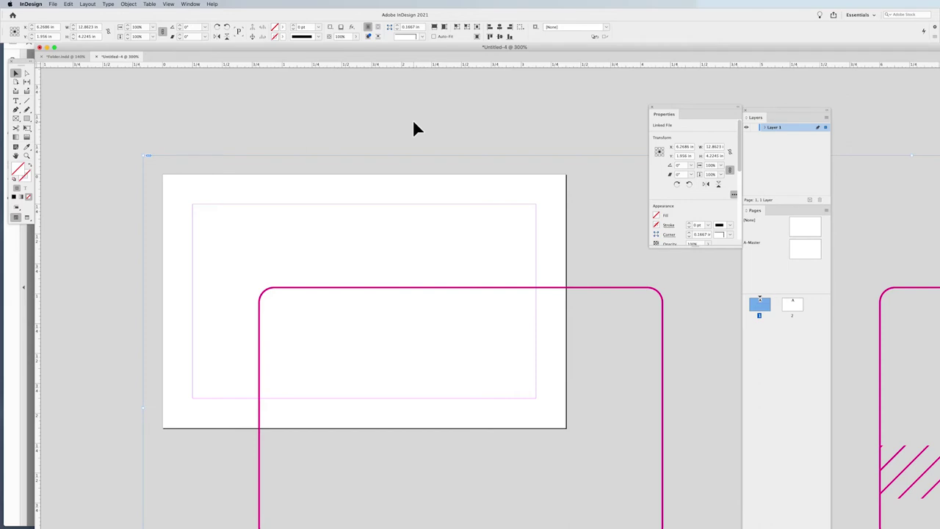
Move the placed dieline so its plain card outline, the one without hatching, lines up with page 1's edges.
drag(357, 285, 265, 194)
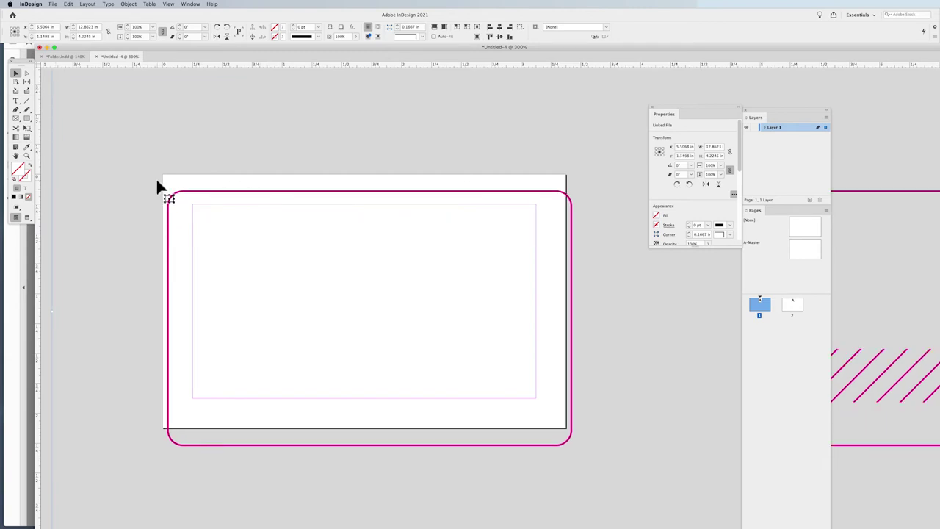
key(Up)
key(Up)
key(Up)
key(Up)
key(Up)
key(Up)
key(Up)
key(Up)
key(Up)
key(Up)
key(Up)
key(Up)
key(Up)
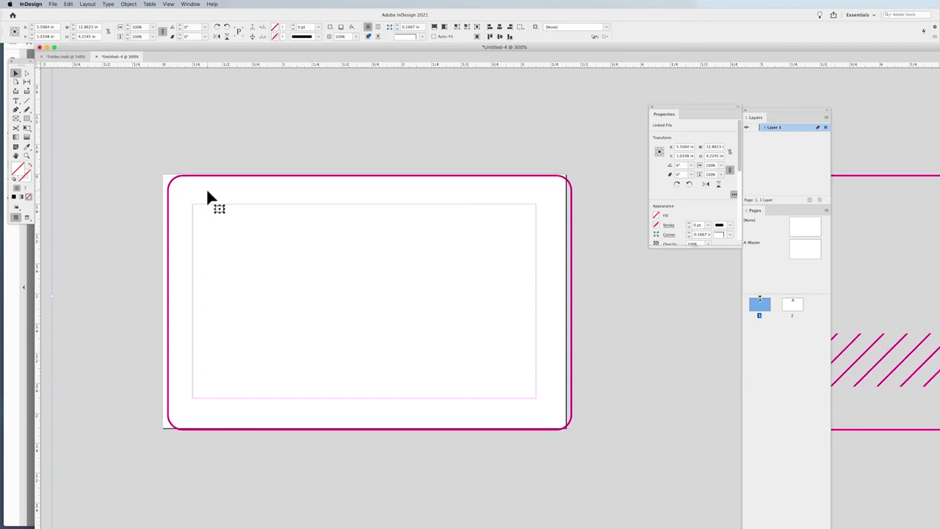
key(Up)
key(Up)
key(Left)
key(Left)
key(Left)
key(Left)
key(Left)
key(Left)
key(Left)
key(Right)
key(Right)
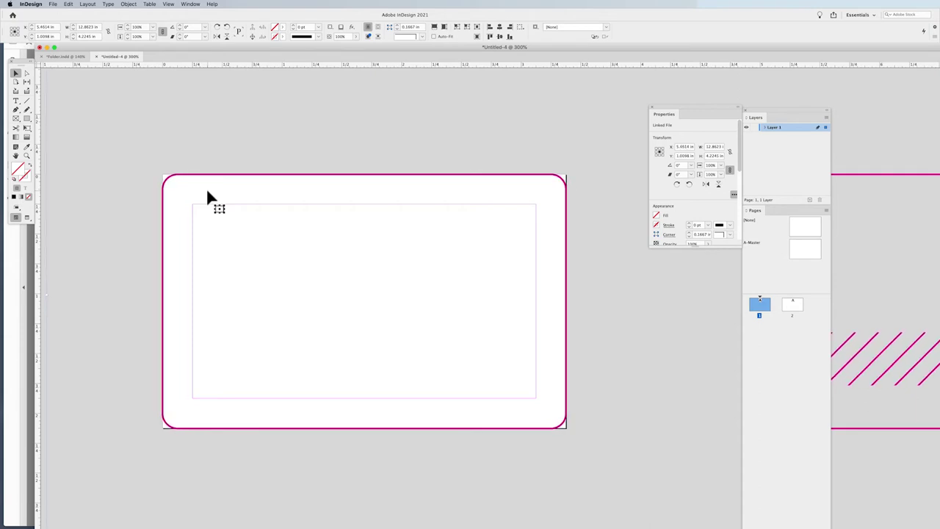
Fine-tune the page 1 dieline's position so its outline is centred on the page edges at the upper-left corner.
drag(135, 129, 232, 217)
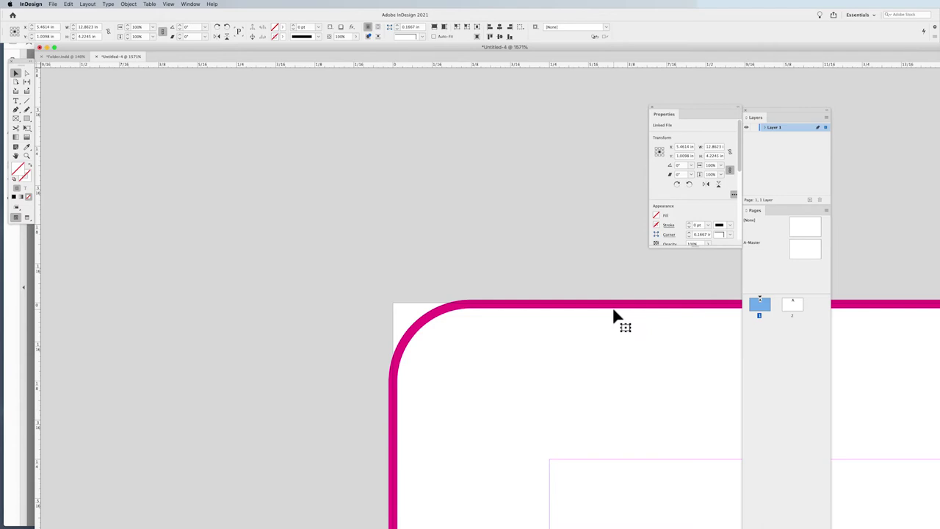
drag(614, 316, 613, 314)
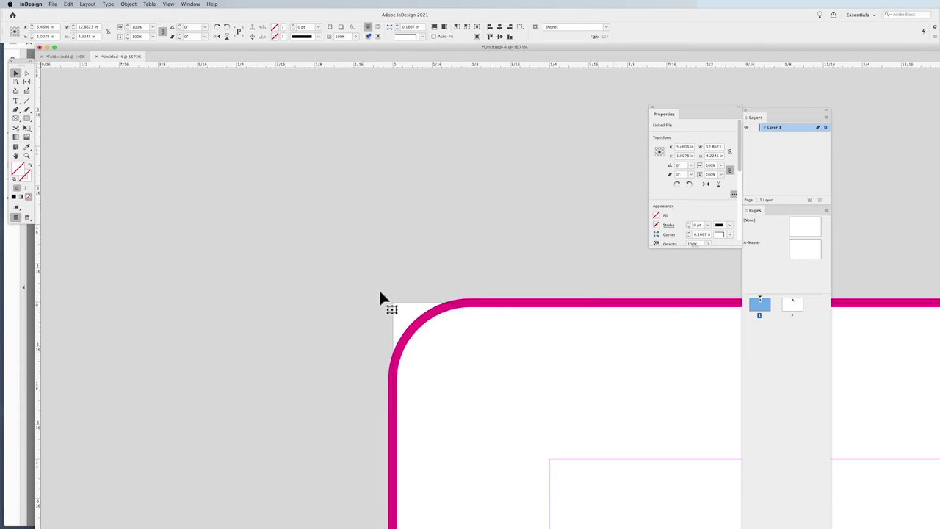
key(super+0)
key(super+2)
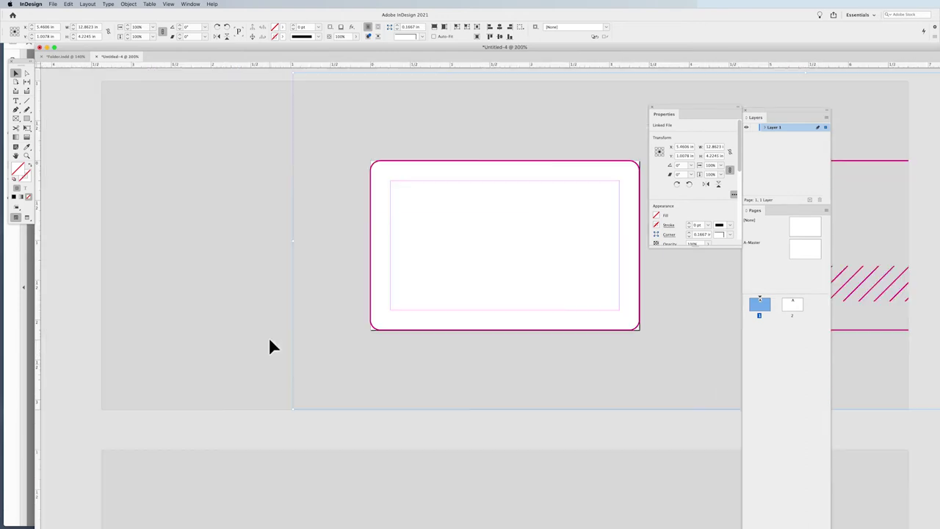
Close the Properties panel and crop page 1's dieline frame to about 5.06 in wide, keeping only the plain card outline.
key(super+minus)
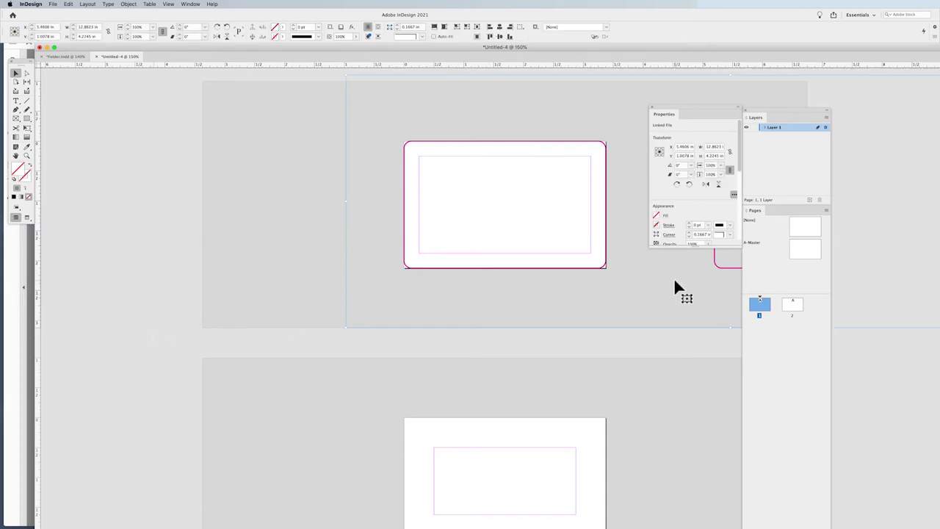
key(super+minus)
key(super+minus)
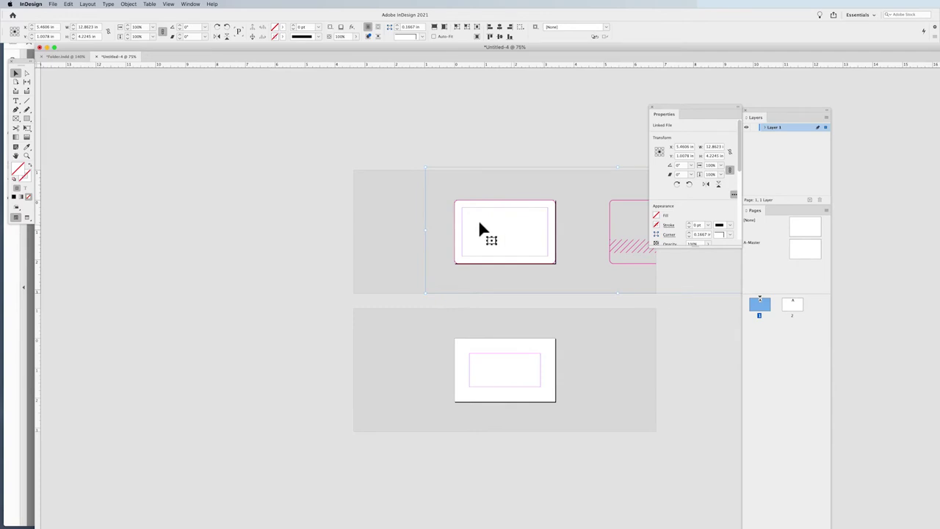
click(651, 108)
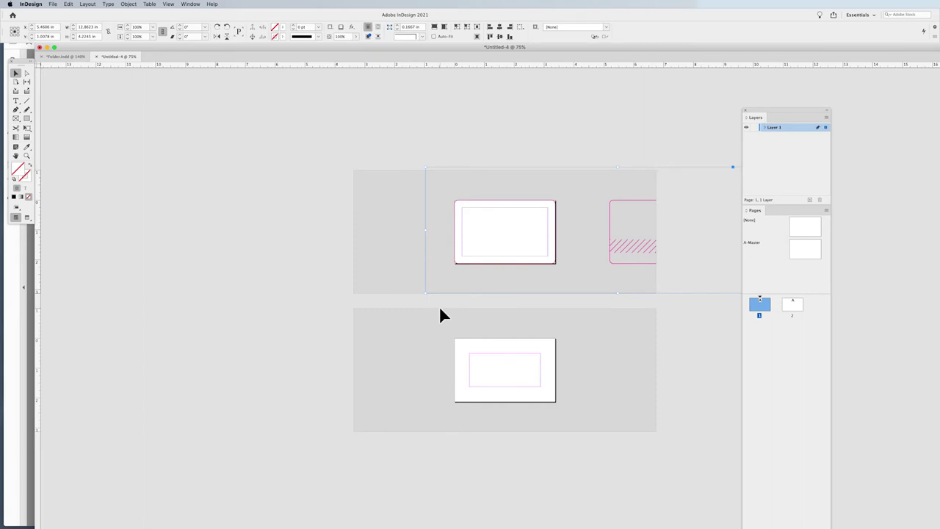
drag(769, 112, 872, 129)
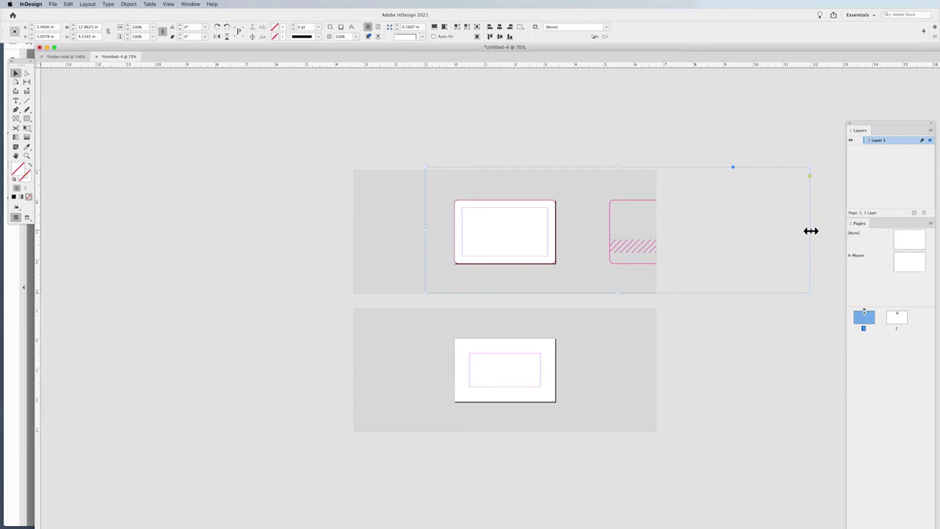
drag(811, 231, 571, 228)
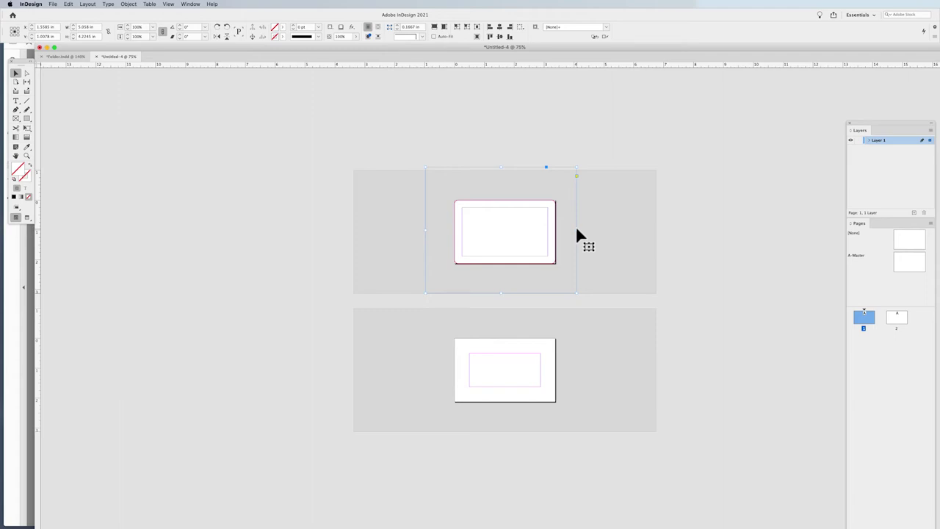
click(623, 320)
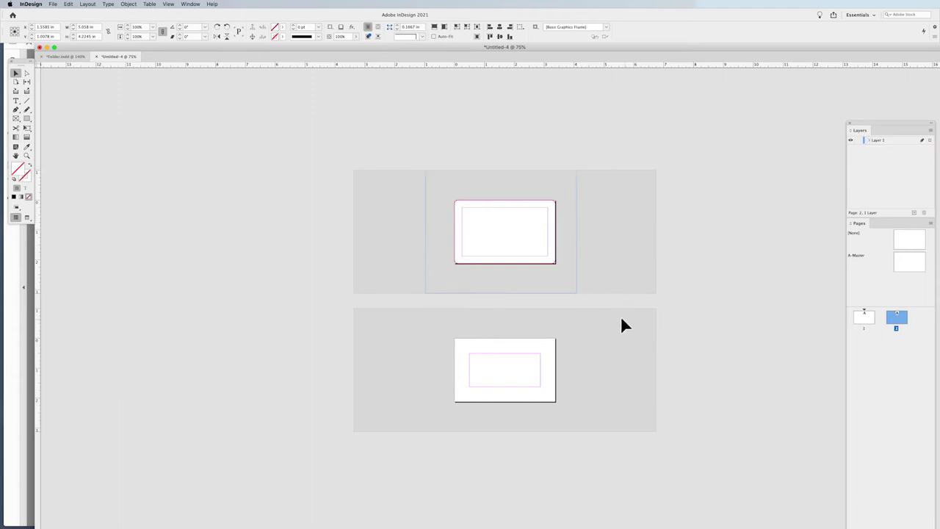
Place Loyalty Card Dieline.ai at full size on page 2, starting on the pasteboard outside the page's upper-left corner.
double_click(900, 320)
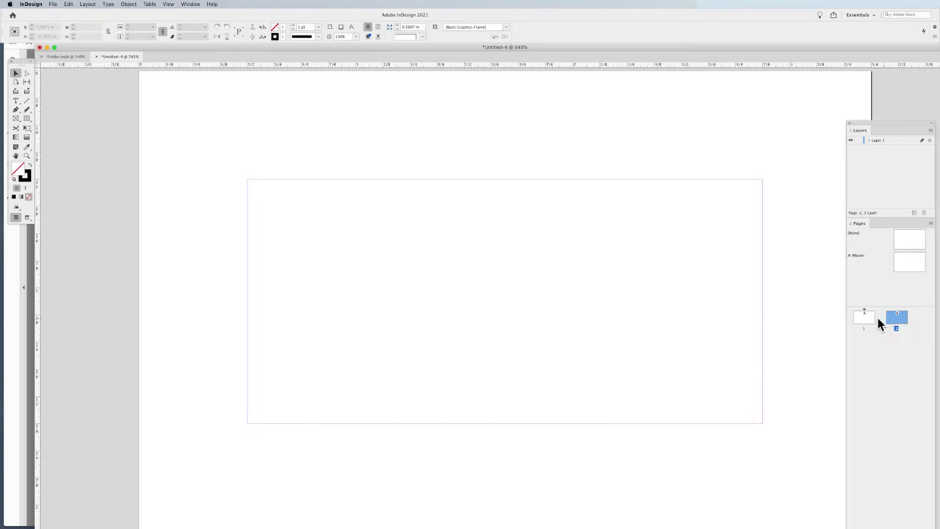
key(super+minus)
key(super+minus)
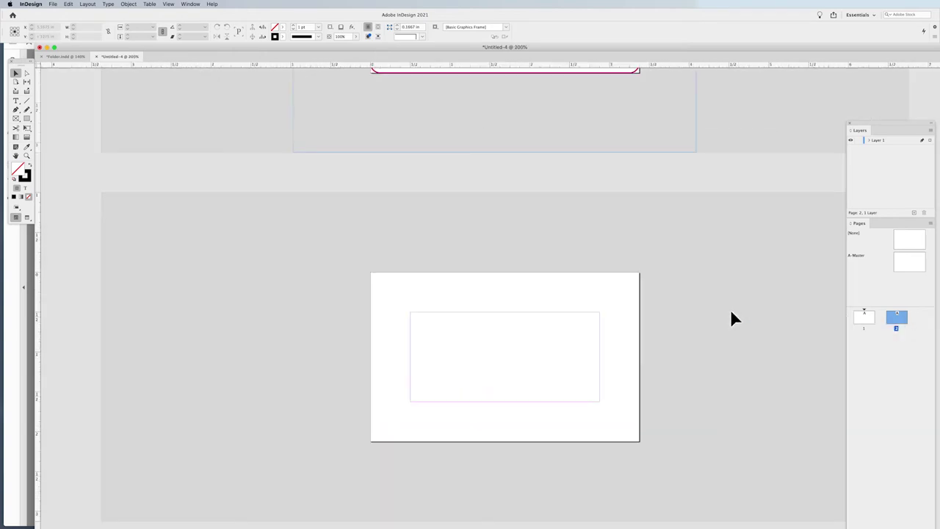
key(super+d)
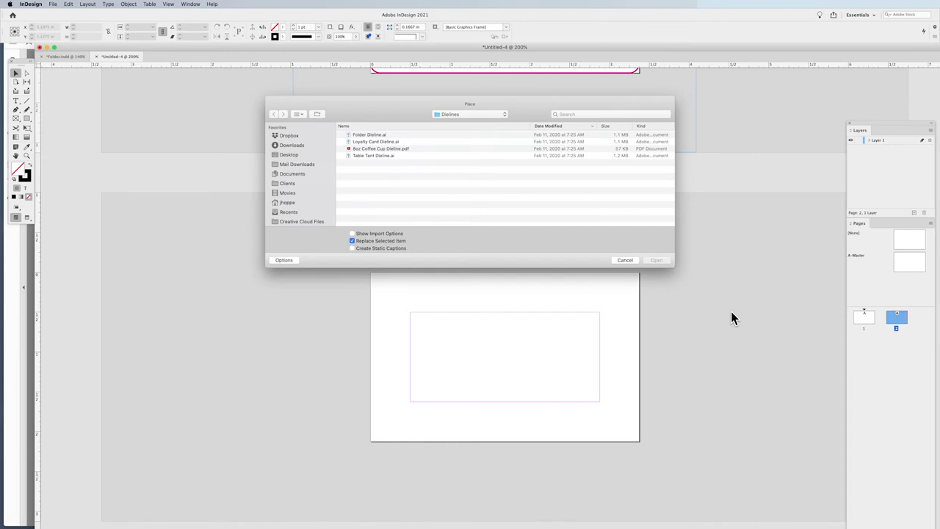
double_click(369, 142)
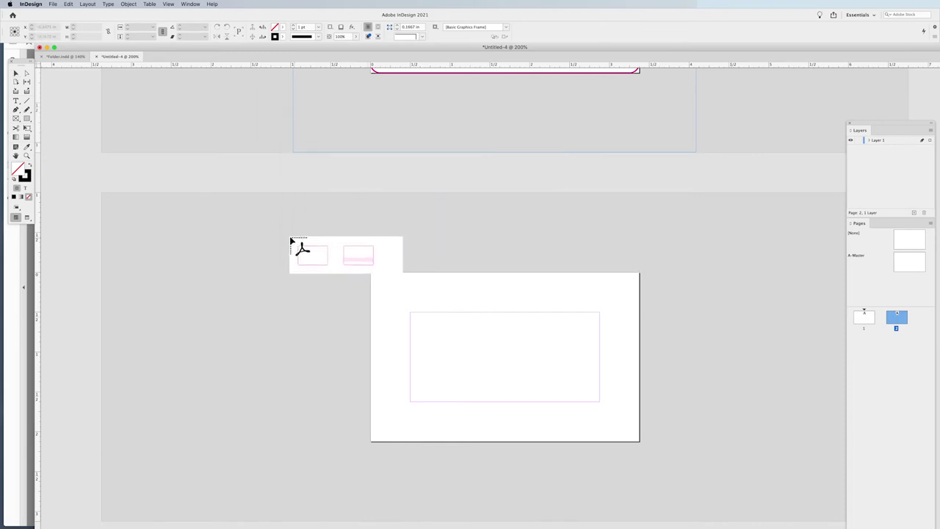
click(203, 239)
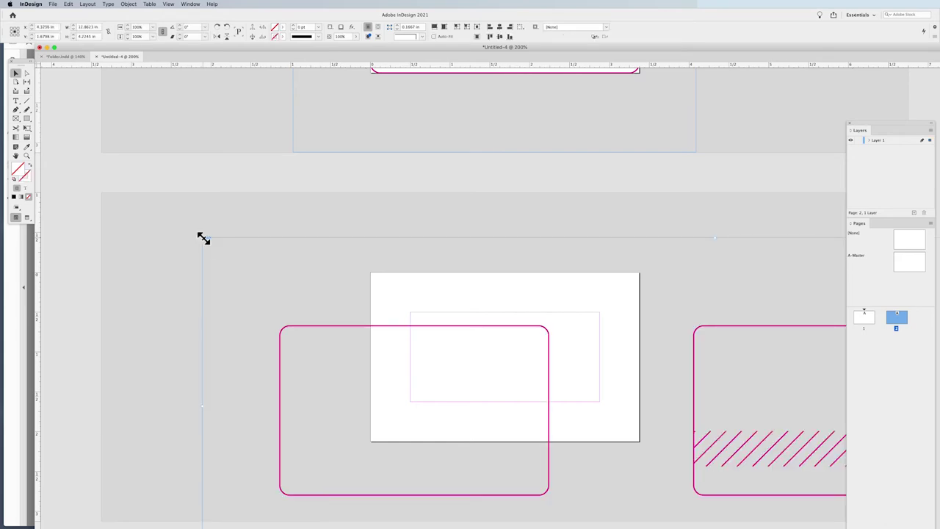
Crop page 2's dieline frame from its left side to about 7.2 in wide, keeping only the hatched card outline.
key(super+minus)
key(super+minus)
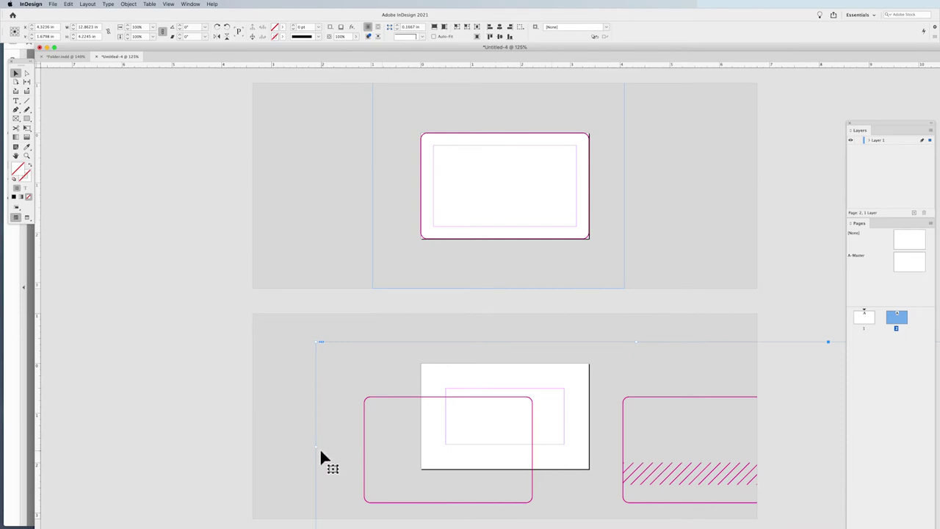
drag(316, 447, 597, 438)
right_click(660, 441)
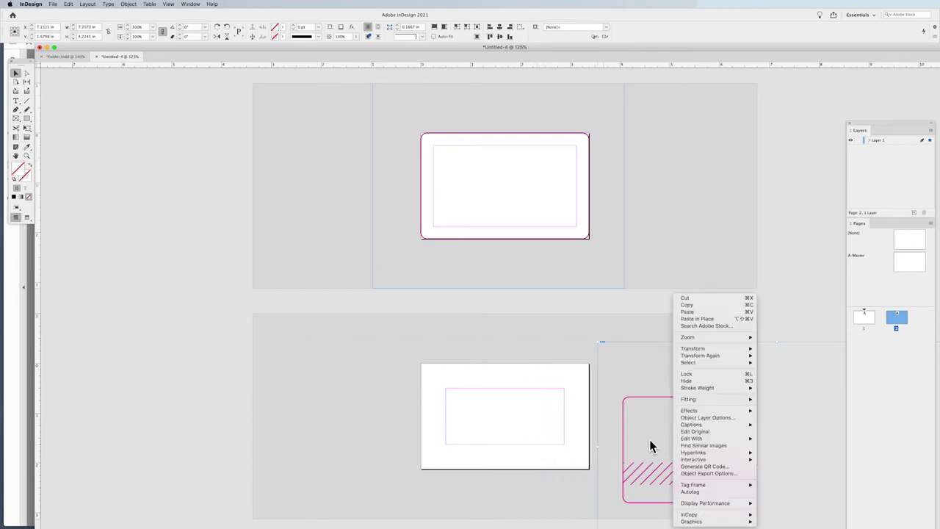
click(626, 430)
Move the hatched card outline onto page 2 and nudge it until it lines up with the page edges.
drag(550, 413, 465, 408)
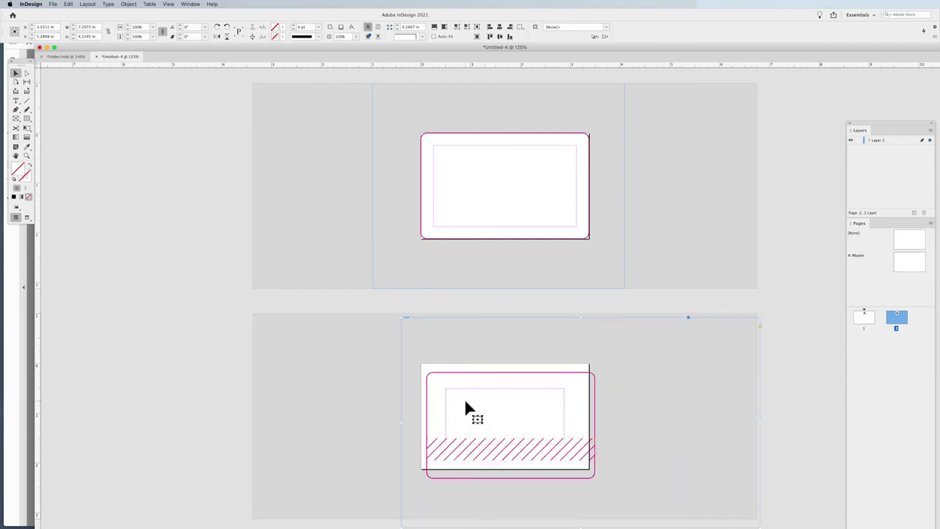
key(Up)
key(Up)
key(Up)
key(Left)
key(Left)
key(Left)
key(Left)
key(Left)
key(Left)
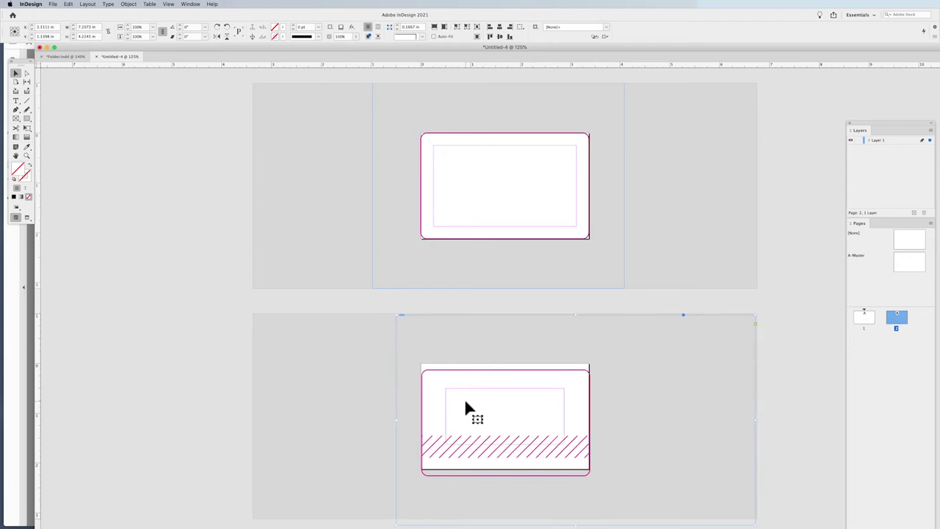
key(Up)
key(Up)
key(Up)
key(Left)
key(Left)
key(Up)
key(Up)
key(Up)
key(Up)
key(Right)
key(Right)
key(Right)
key(Left)
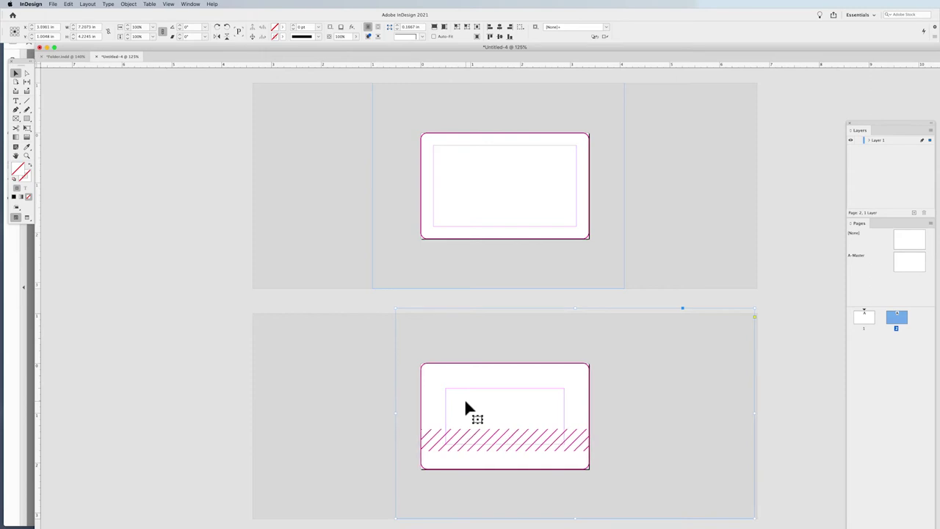
Fine-tune the hatched dieline's position at page 2's upper-left corner so its outline is centred on the page edges.
key(super+space)
drag(406, 354, 456, 393)
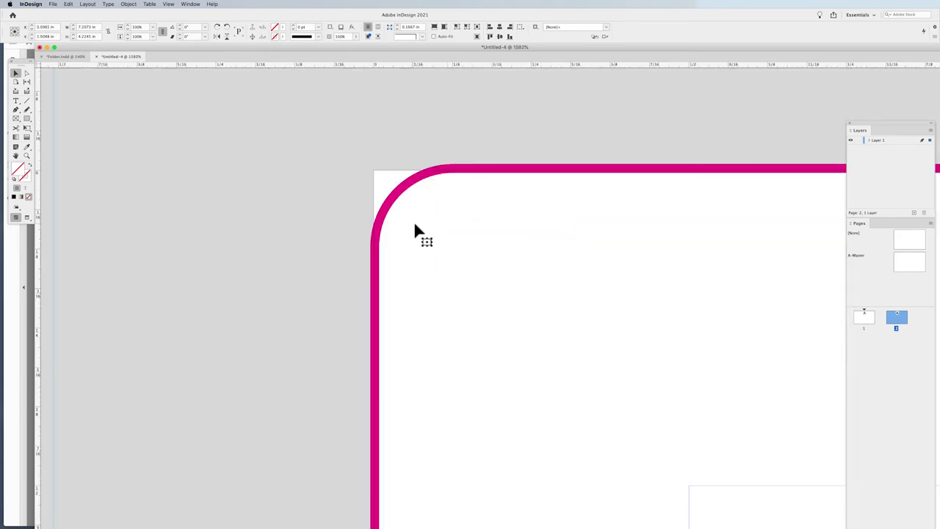
key(Left)
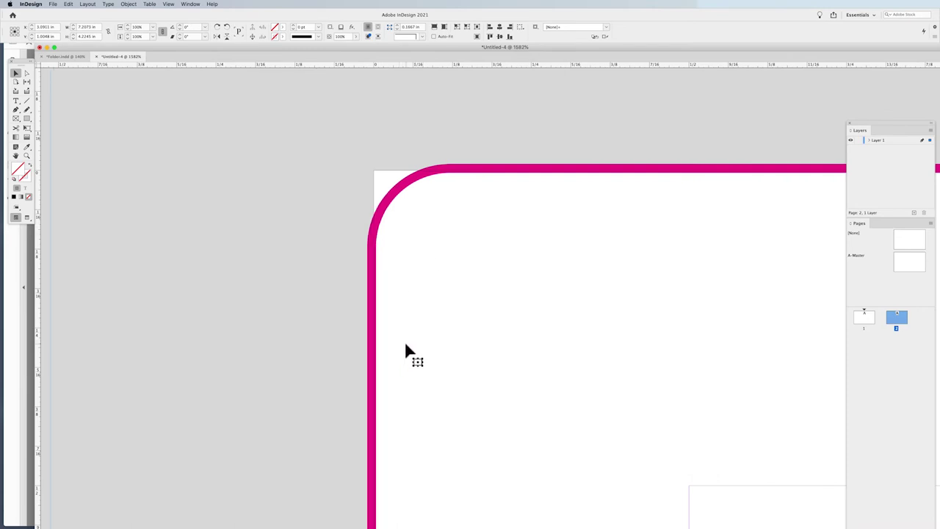
click(378, 339)
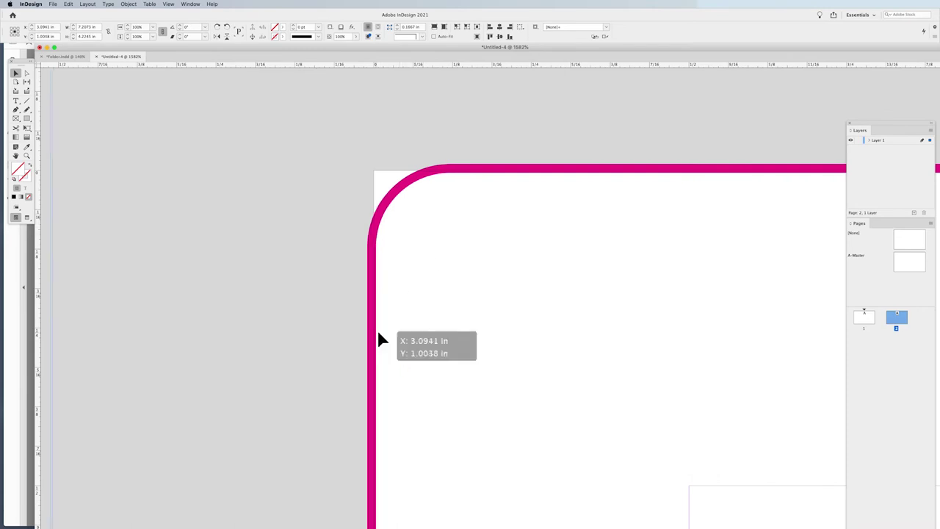
drag(378, 338, 381, 337)
drag(491, 197, 499, 175)
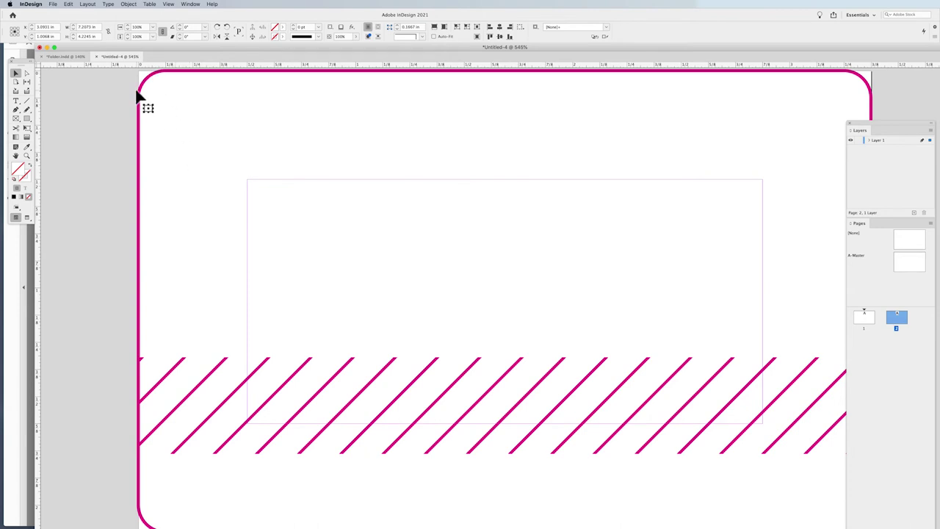
Rename Layer 1 as Dieline and set its layer color to Red.
key(super+minus)
key(super+minus)
key(super+minus)
key(super+minus)
key(super+minus)
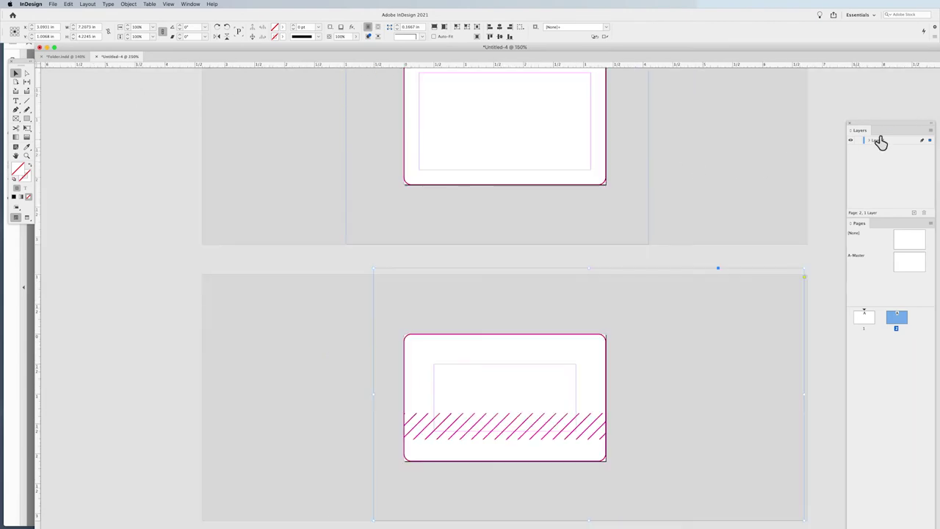
drag(892, 128, 704, 127)
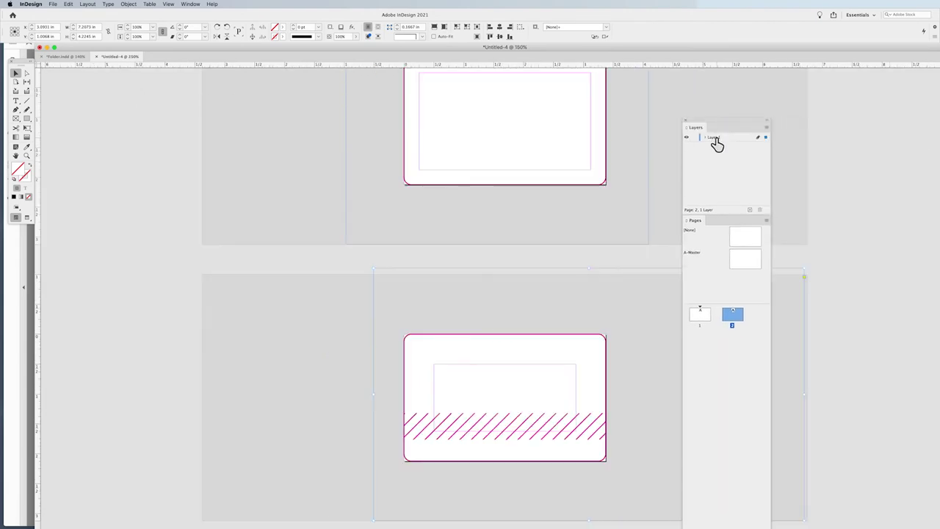
double_click(716, 139)
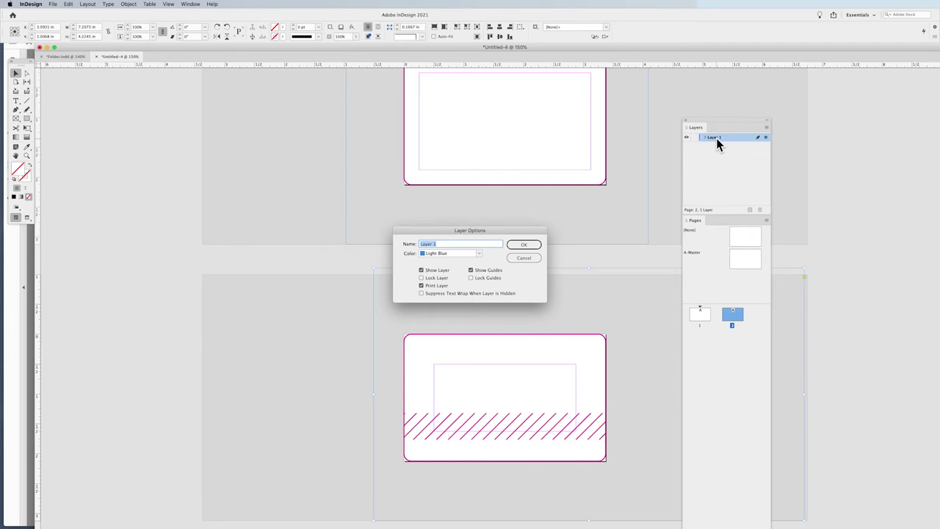
text(Dieline)
click(479, 253)
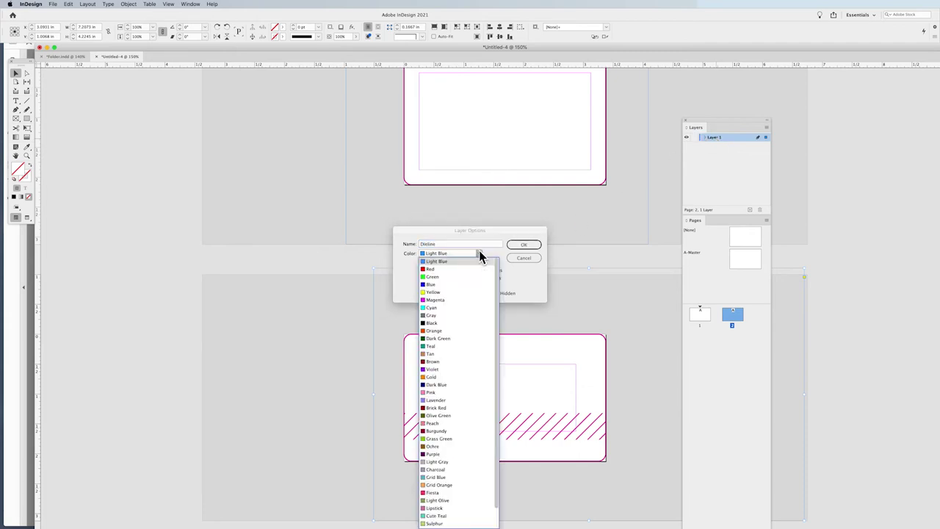
click(435, 271)
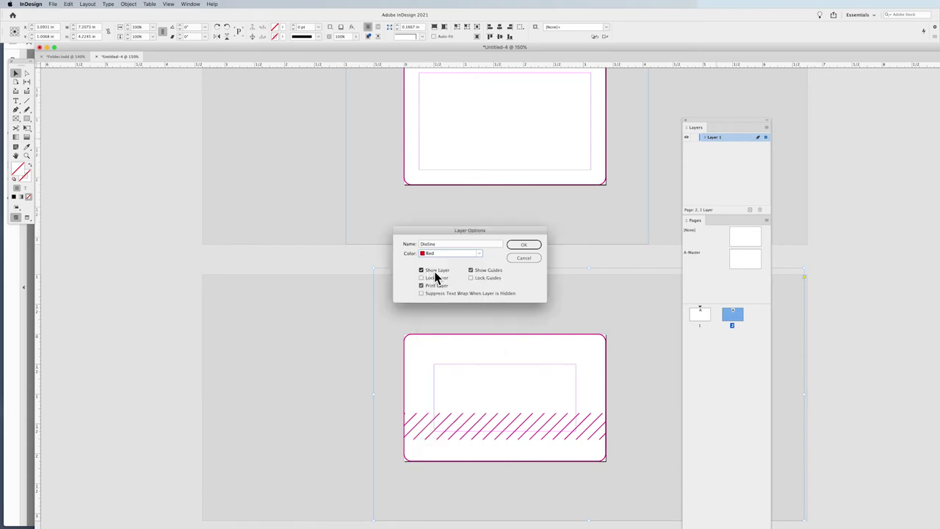
click(521, 245)
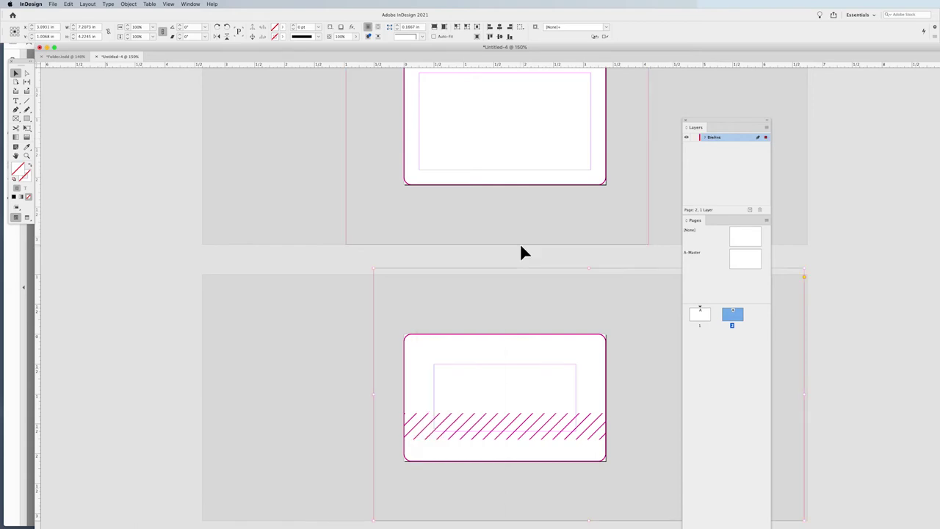
Add a new layer named Artwork above the Dieline layer, keeping its Light Blue color.
click(750, 210)
double_click(716, 138)
text(Artwork)
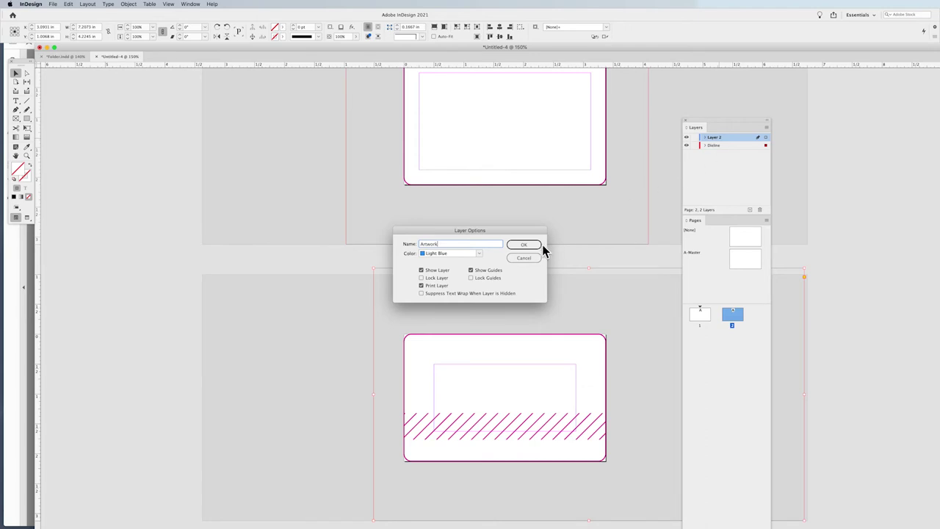
click(534, 245)
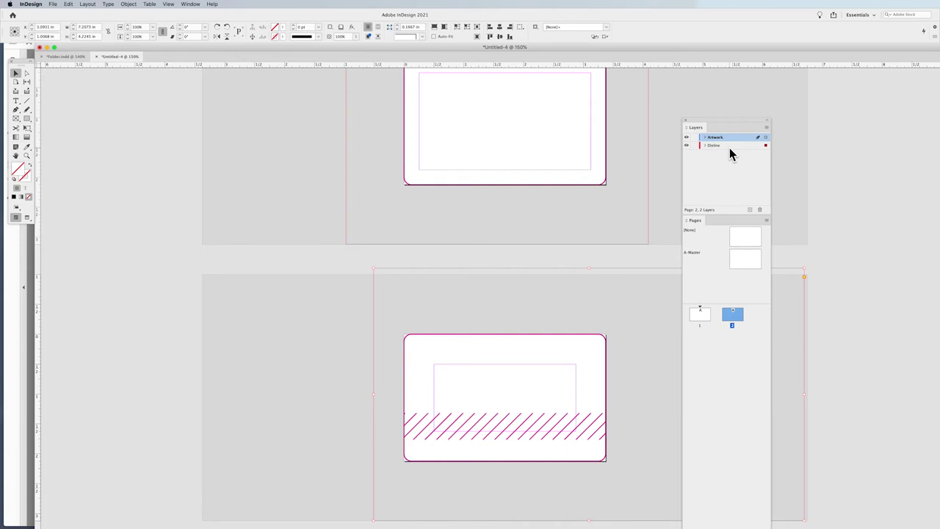
scroll(545, 140, up, 2)
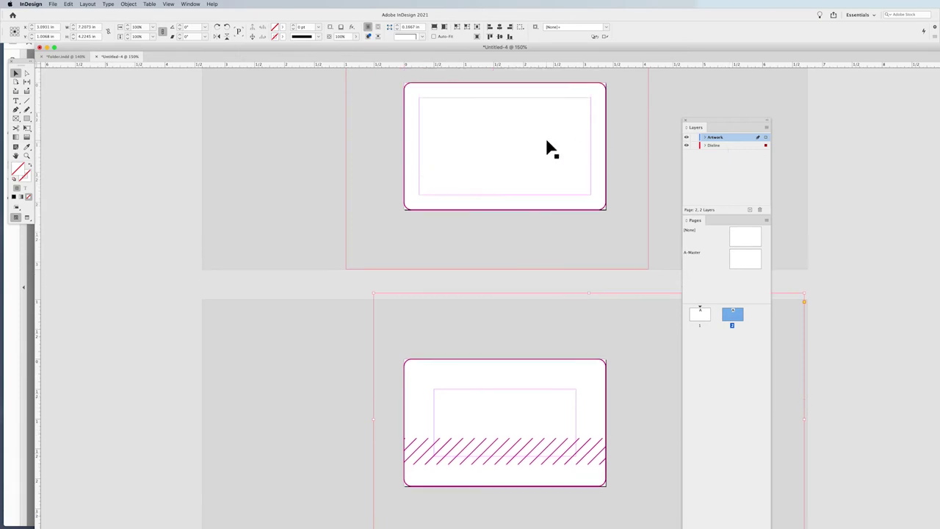
click(309, 160)
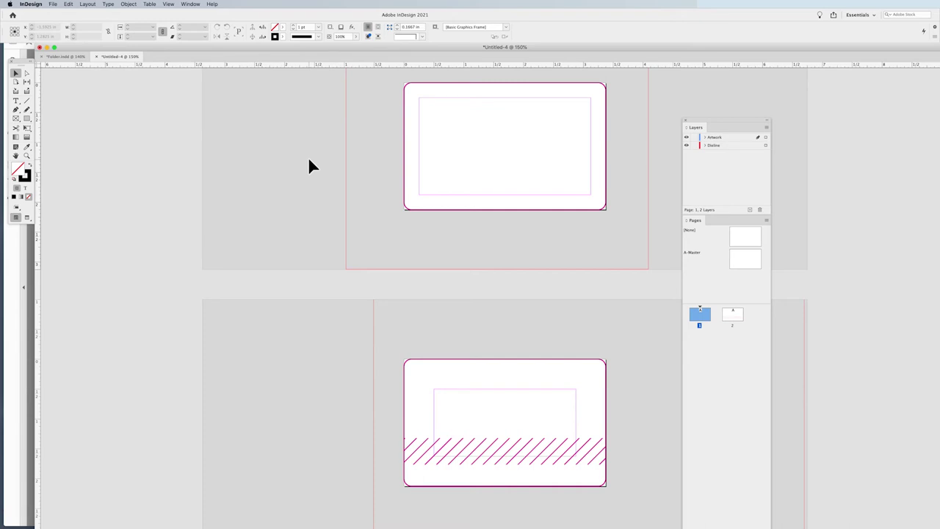
scroll(312, 161, down, 2)
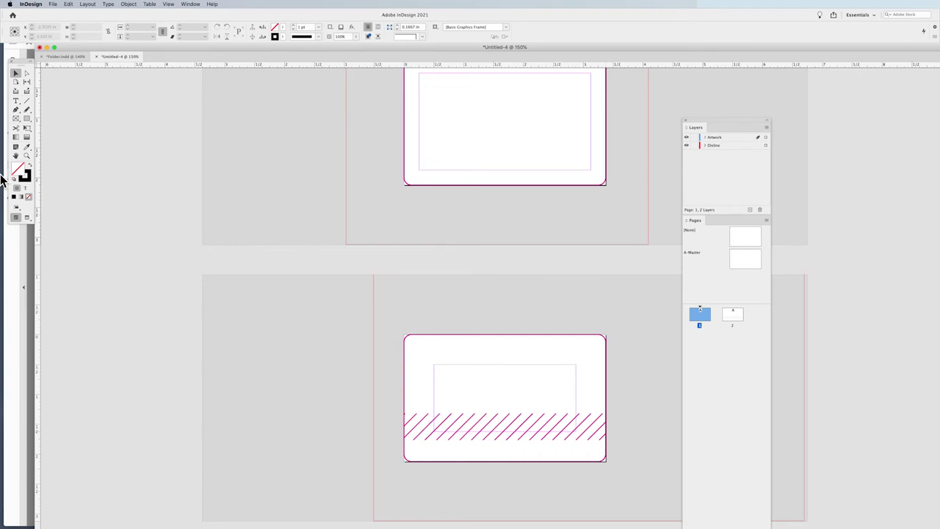
Draw a magenta rectangle about 4.19 × 1.66 in without a stroke across page 2's upper part on the Artwork layer, and delete it.
click(27, 119)
click(716, 138)
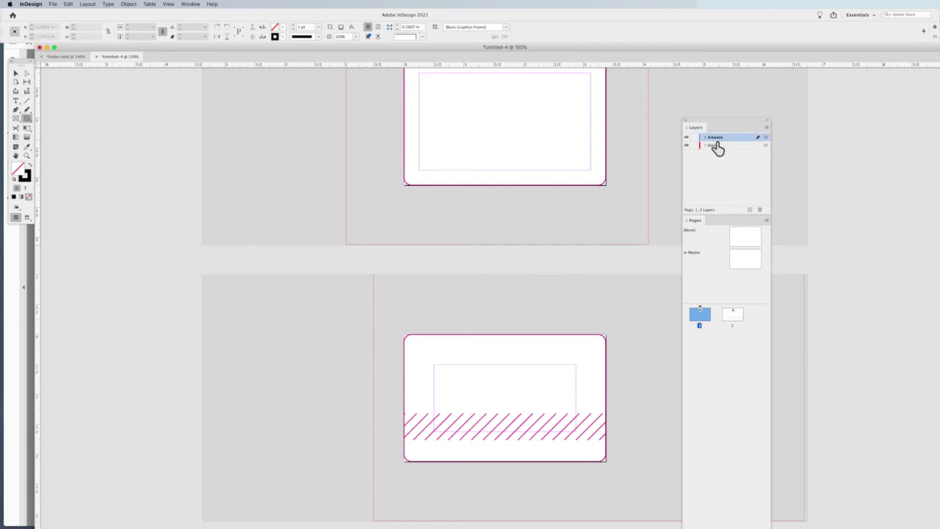
drag(380, 316, 631, 413)
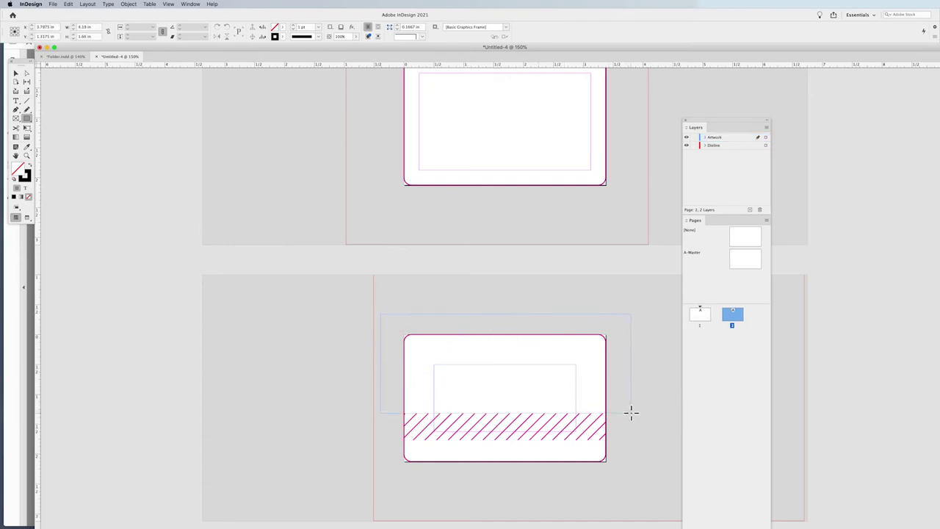
click(278, 30)
click(219, 90)
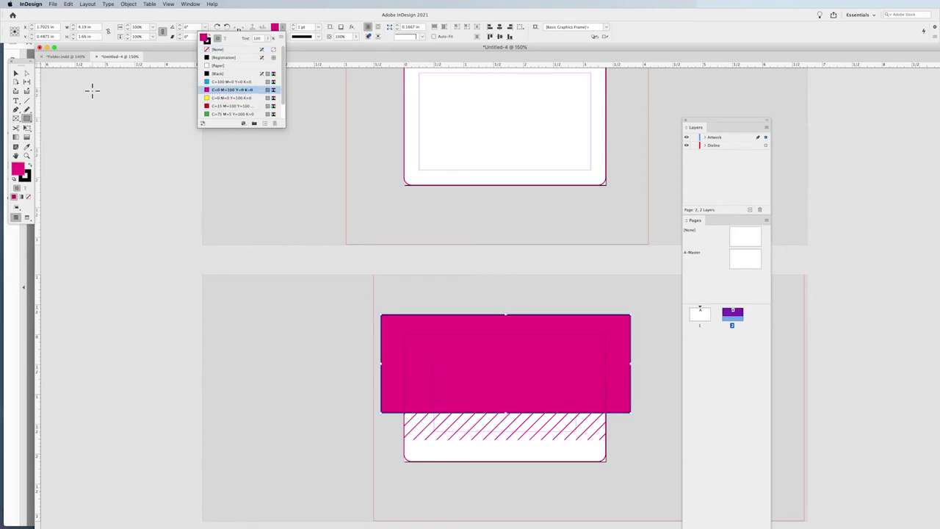
click(292, 30)
click(292, 29)
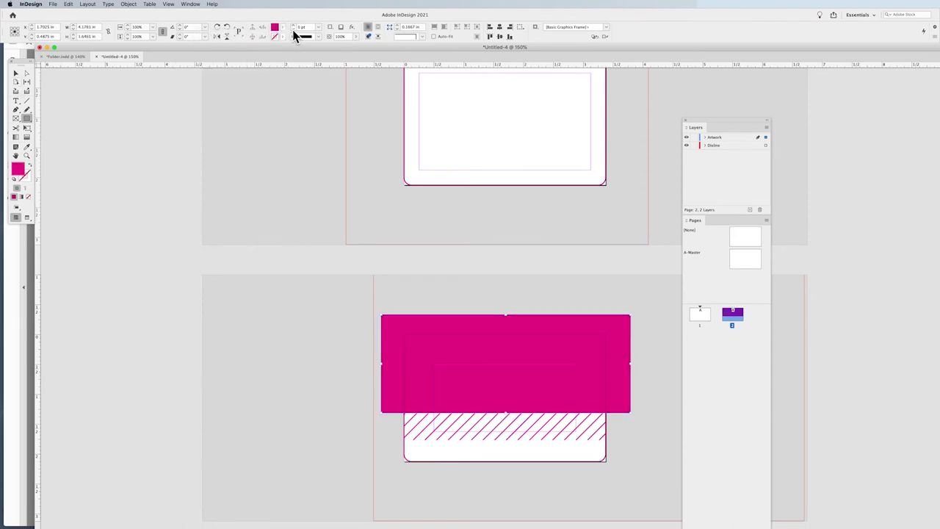
click(17, 73)
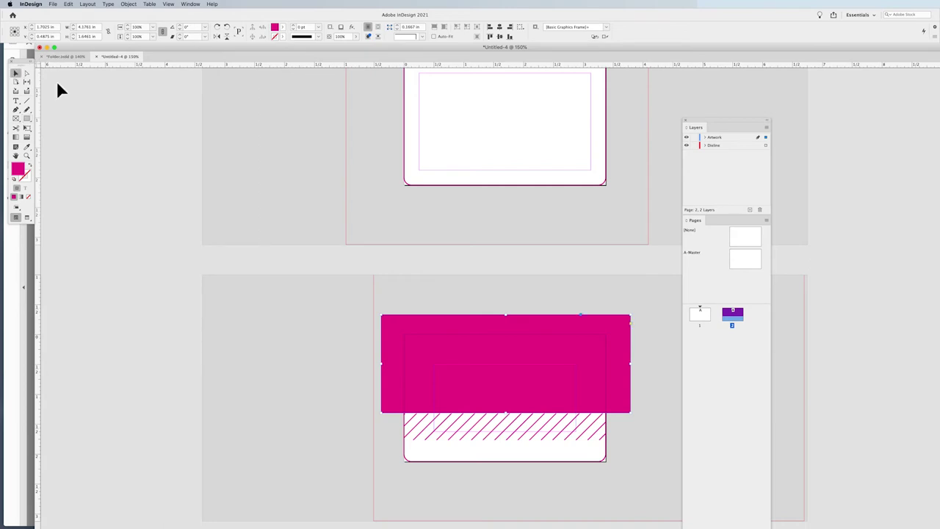
click(263, 156)
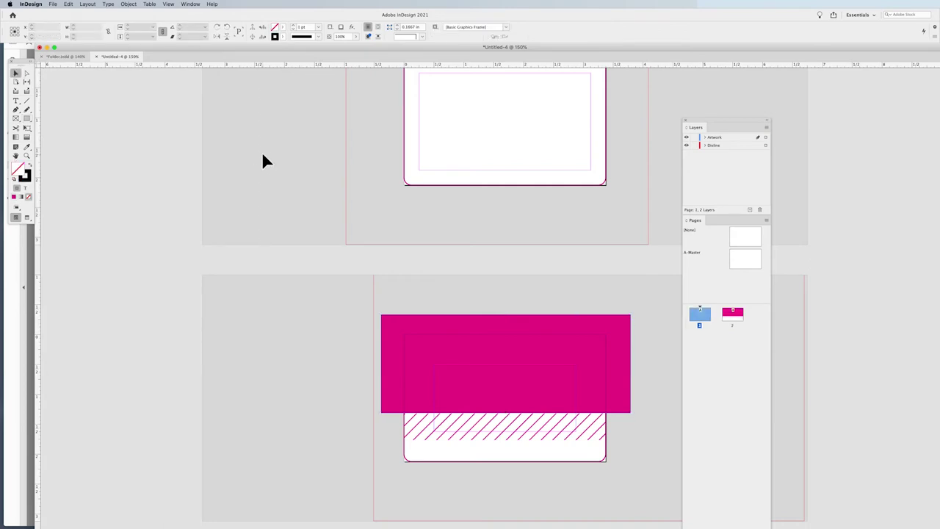
click(387, 330)
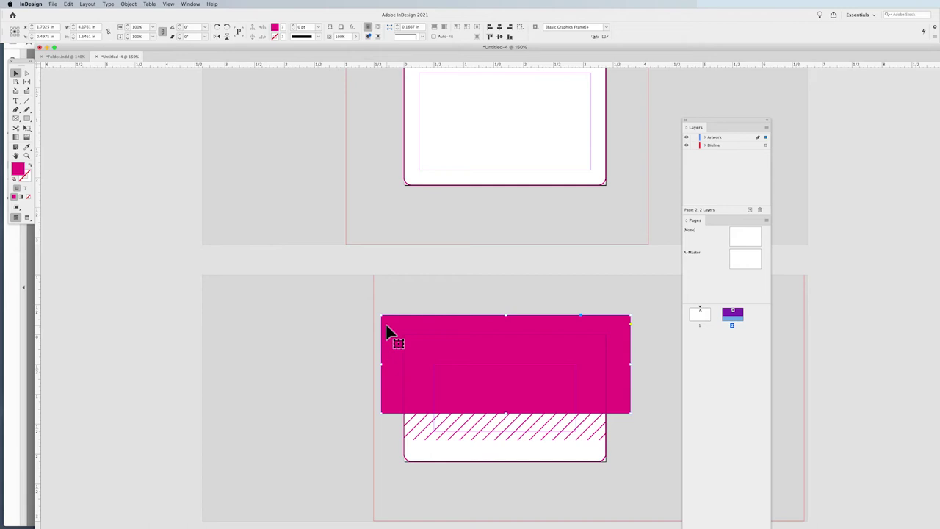
key(Delete)
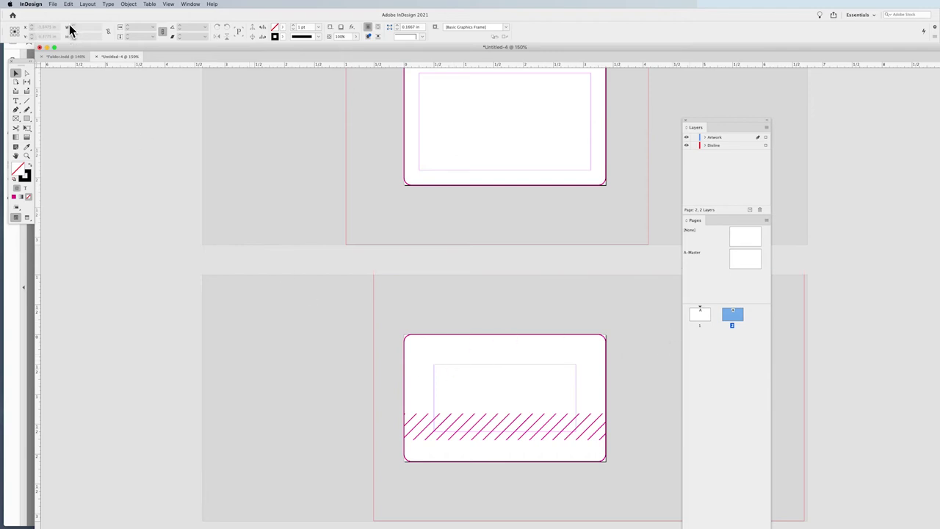
Set the document's bleed to 0.125 in on all four sides in Document Setup.
click(55, 5)
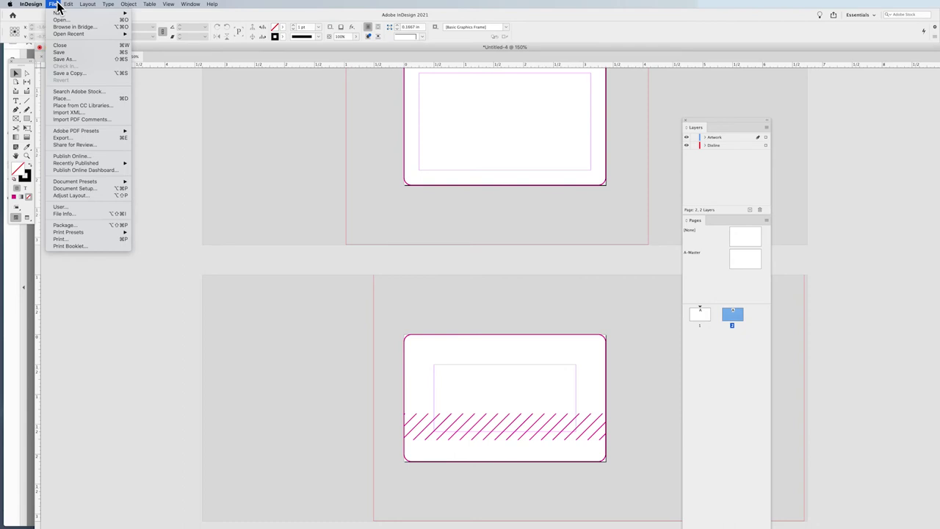
click(67, 189)
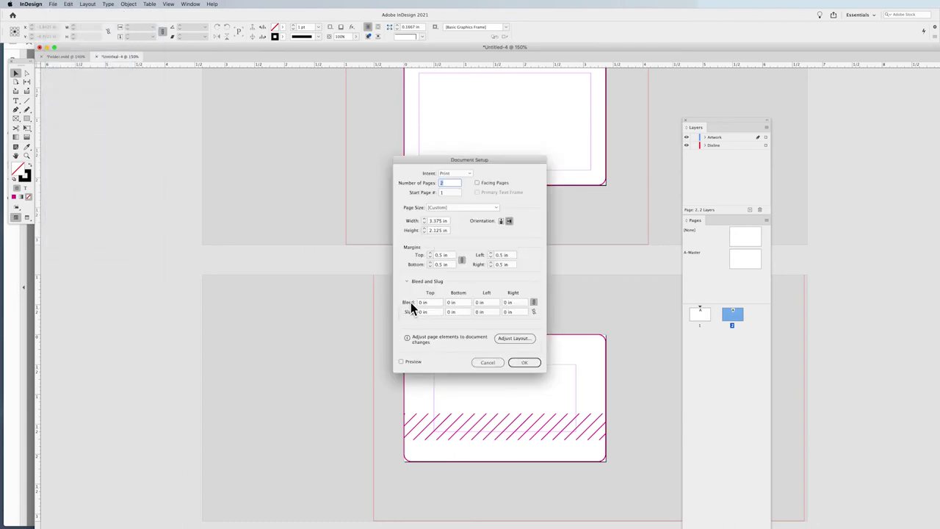
click(433, 301)
text(0.125)
click(518, 363)
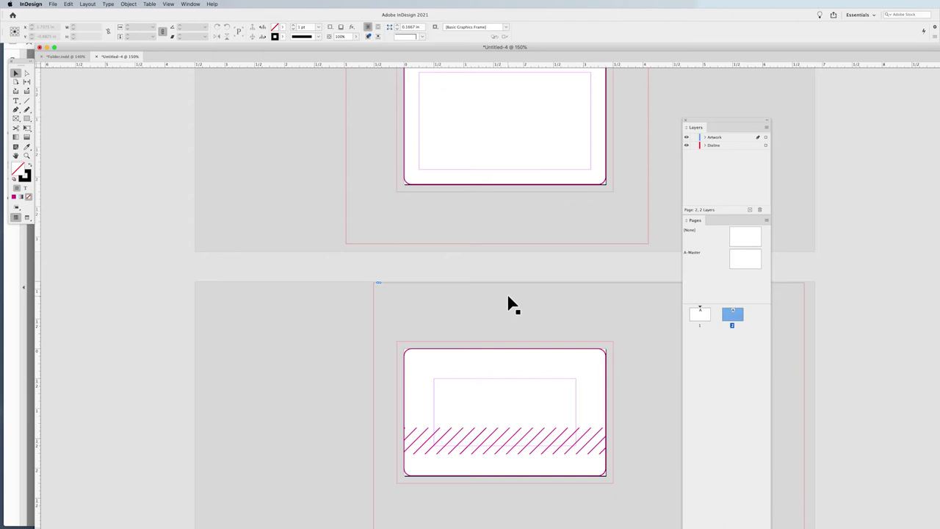
Draw a 3.625 × 2.375 in rectangle filling page 1's bleed area, with a C=100 M=90 Y=10 K=0 fill and no stroke.
scroll(453, 163, up, 3)
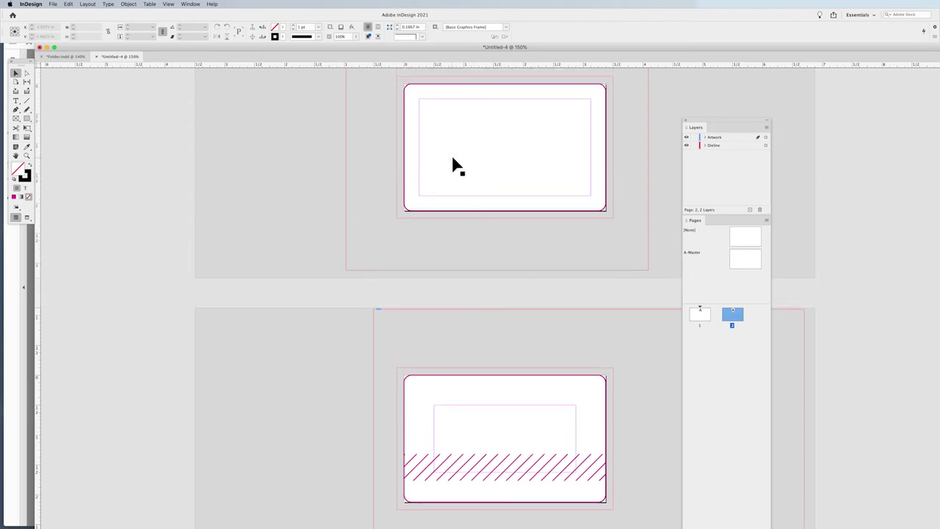
scroll(423, 163, up, 4)
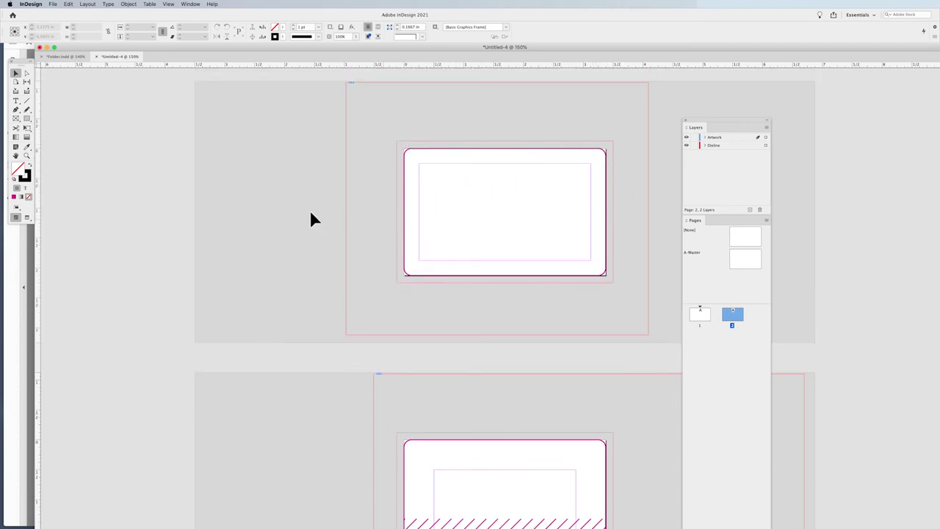
click(27, 118)
drag(397, 141, 614, 284)
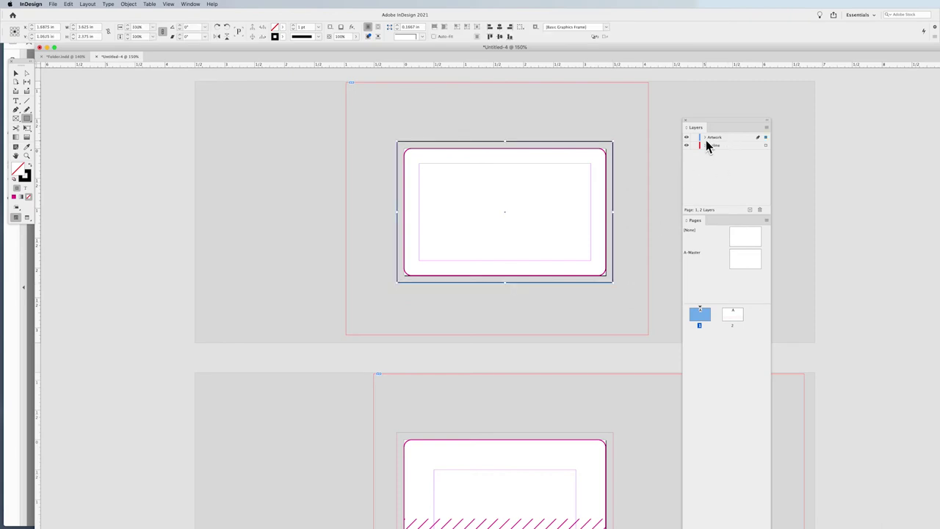
key(x)
key(slash)
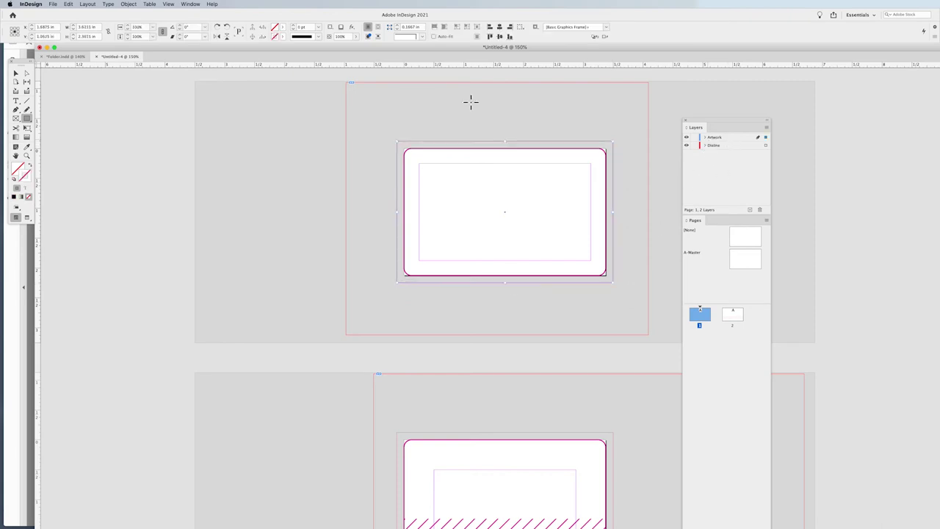
click(277, 35)
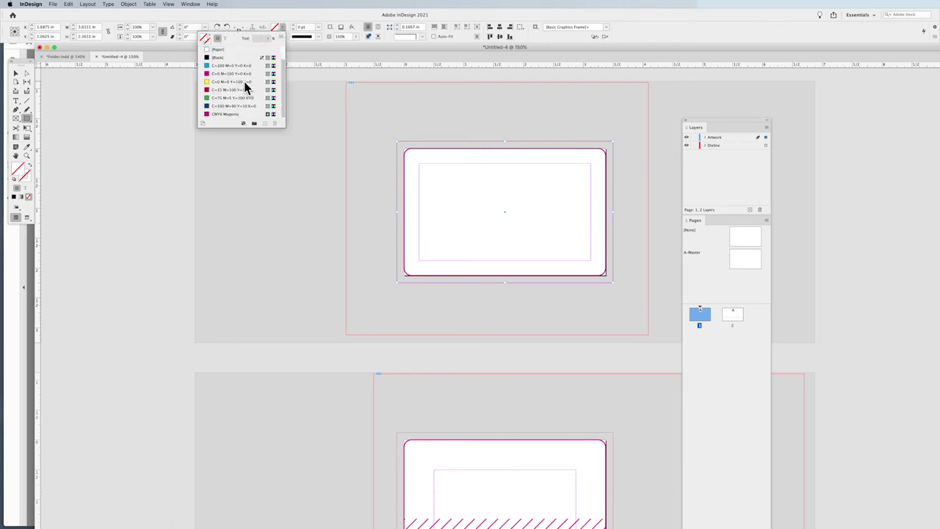
click(229, 105)
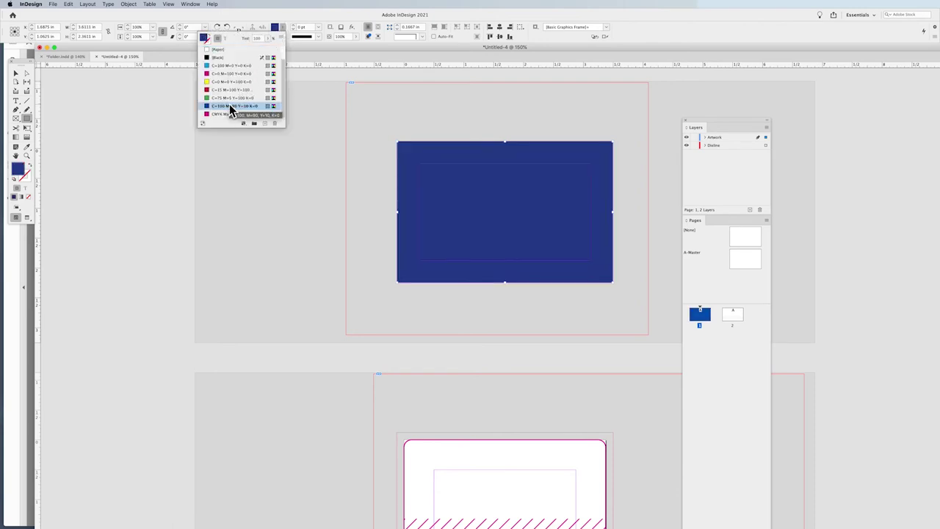
click(17, 75)
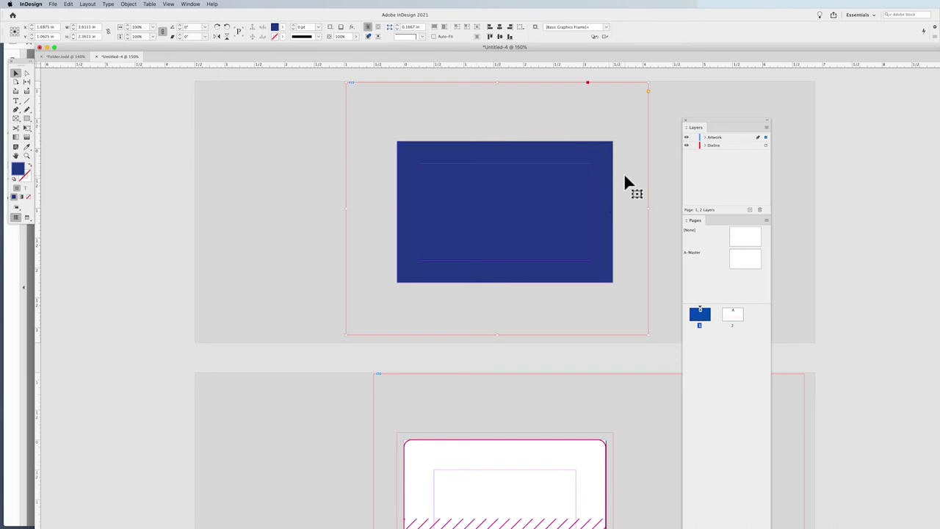
Lock the Dieline layer and move it above the Artwork layer.
super+click(599, 175)
click(590, 159)
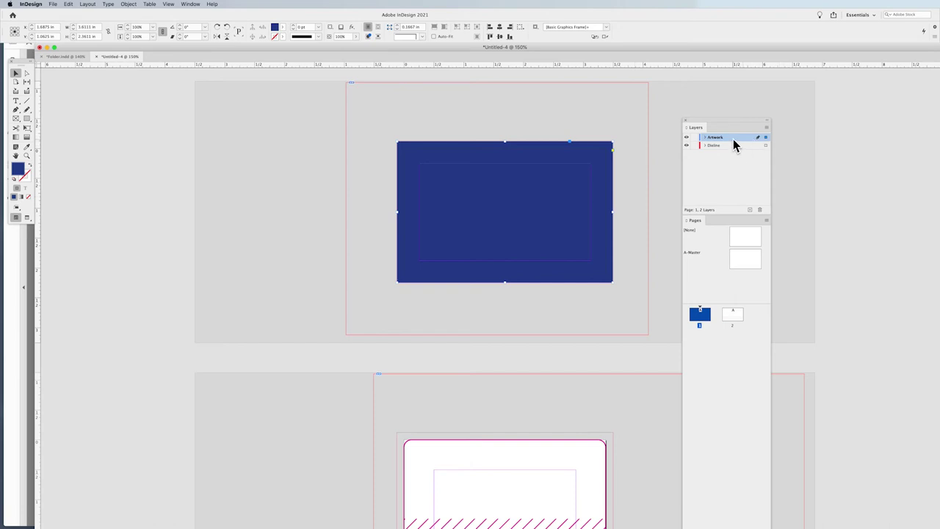
click(694, 146)
drag(748, 146, 744, 137)
Draw a black, stroke-free rectangle about 3.625 × 1.44 in on page 2, from the bleed's top edge down to the hatched strip.
scroll(432, 249, down, 1)
scroll(432, 252, down, 3)
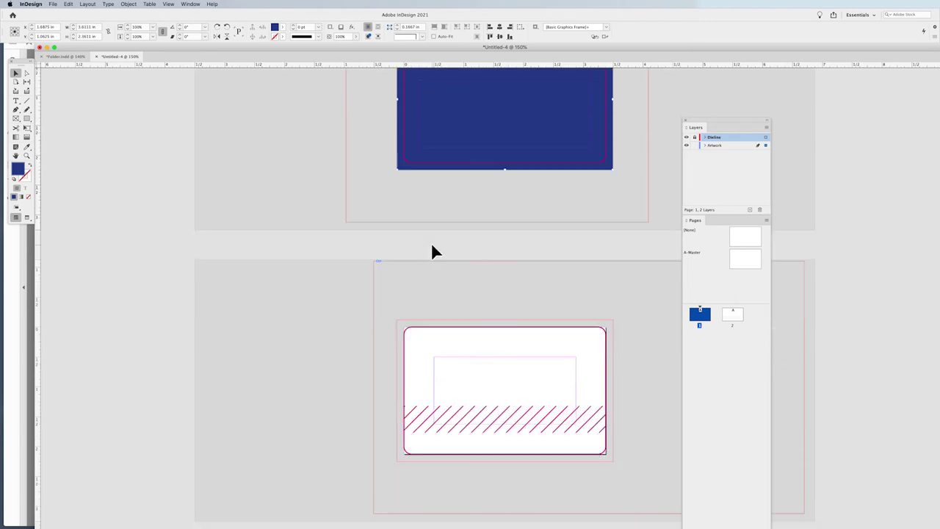
click(27, 118)
drag(399, 321, 614, 405)
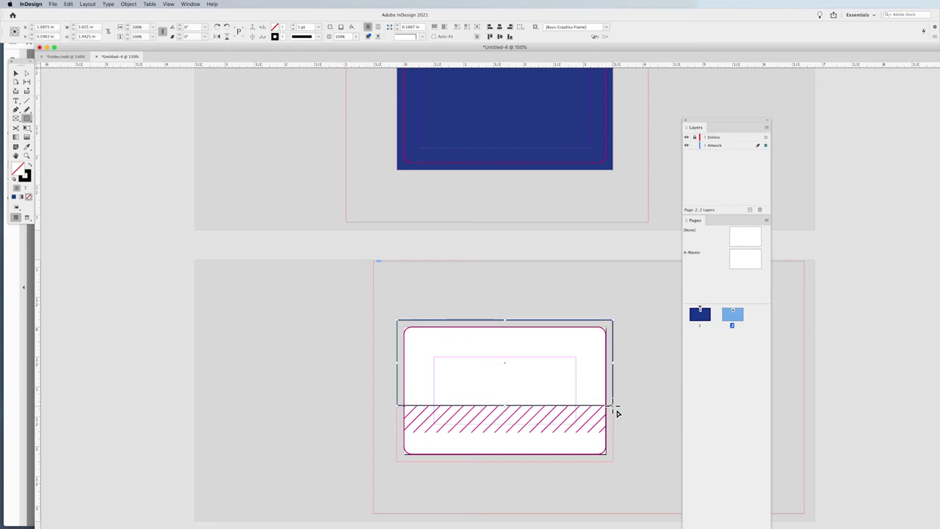
key(shift+x)
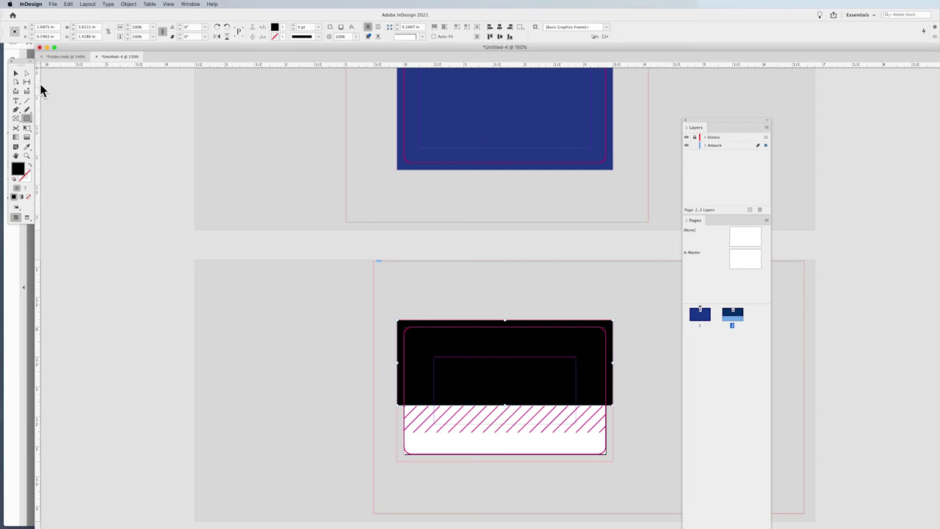
Fine-tune the black rectangle's bottom edge so it meets the top of the hatched strip.
click(17, 75)
drag(505, 404, 506, 405)
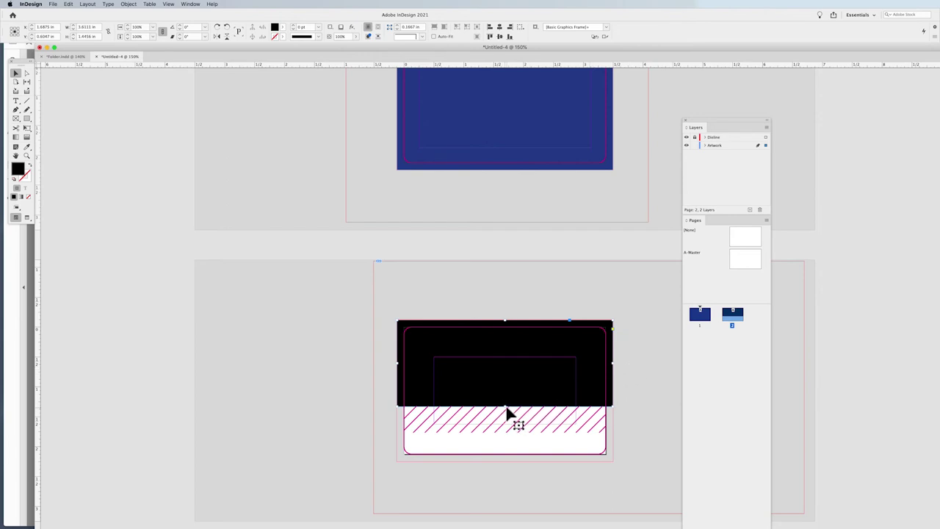
drag(505, 404, 507, 404)
Create a one-page 17 × 11 in landscape document from the recent custom preset.
key(super+n)
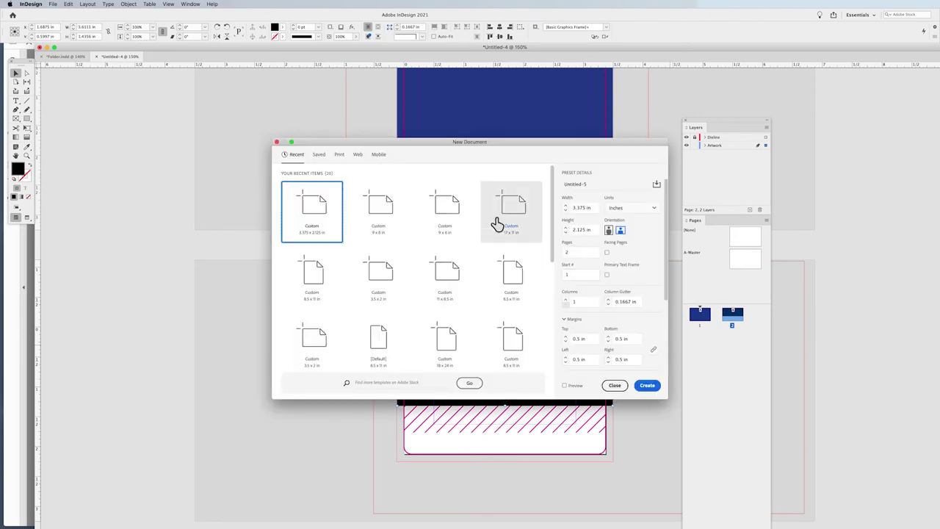
click(516, 203)
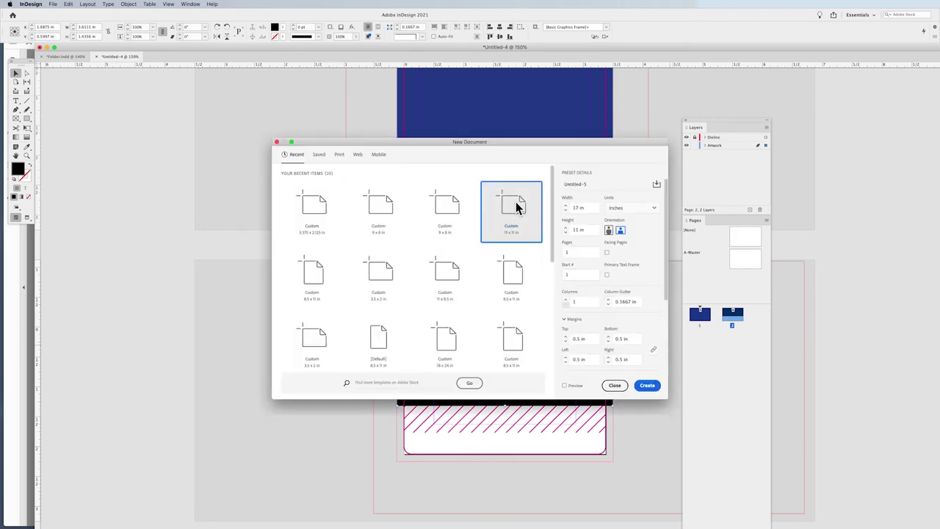
double_click(516, 203)
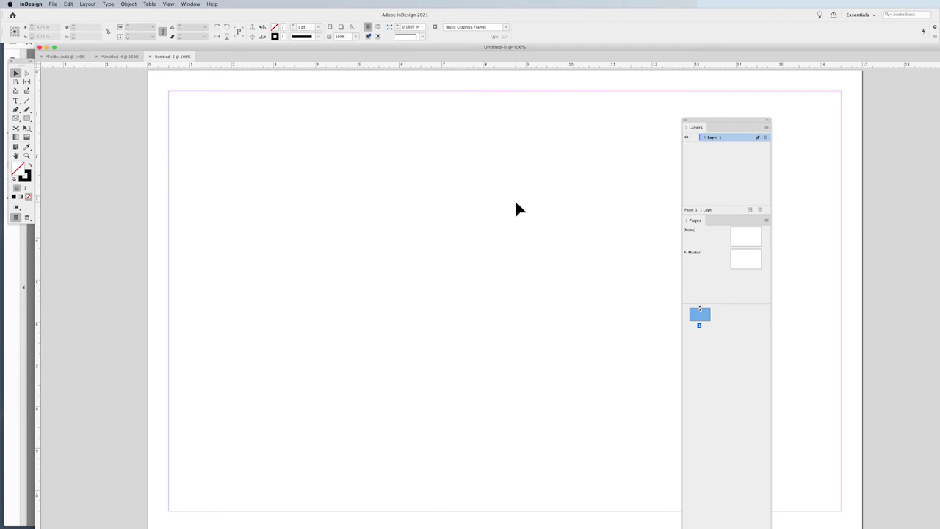
Place Loyalty Card Dieline.ai at full size across the middle of the page and deselect it.
key(super+d)
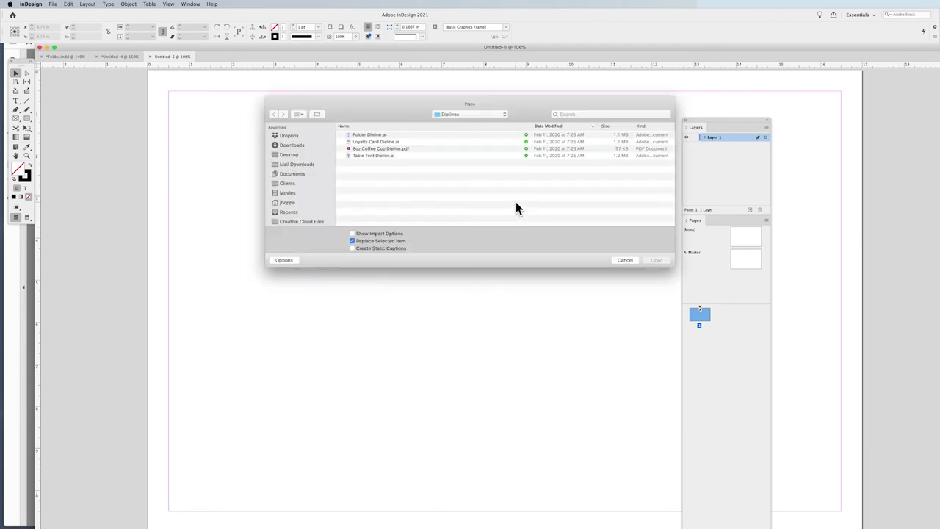
double_click(389, 148)
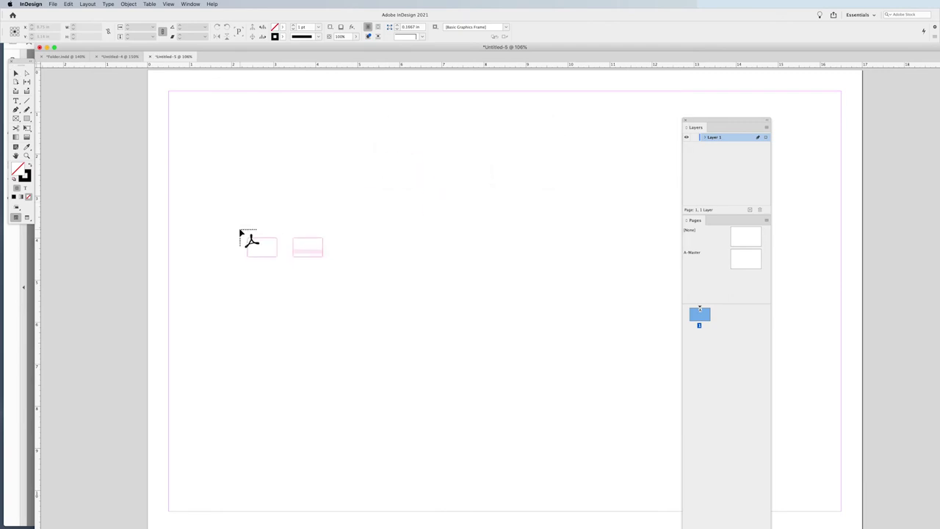
click(239, 230)
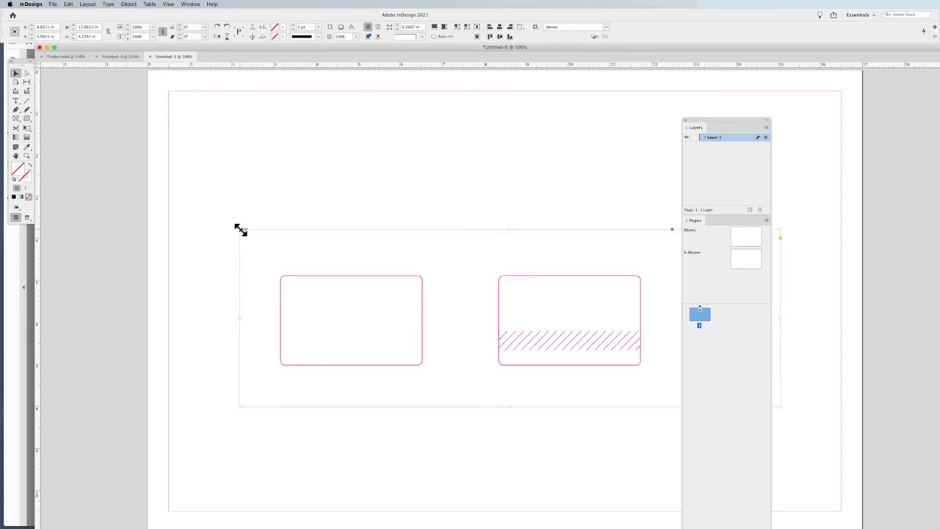
click(288, 219)
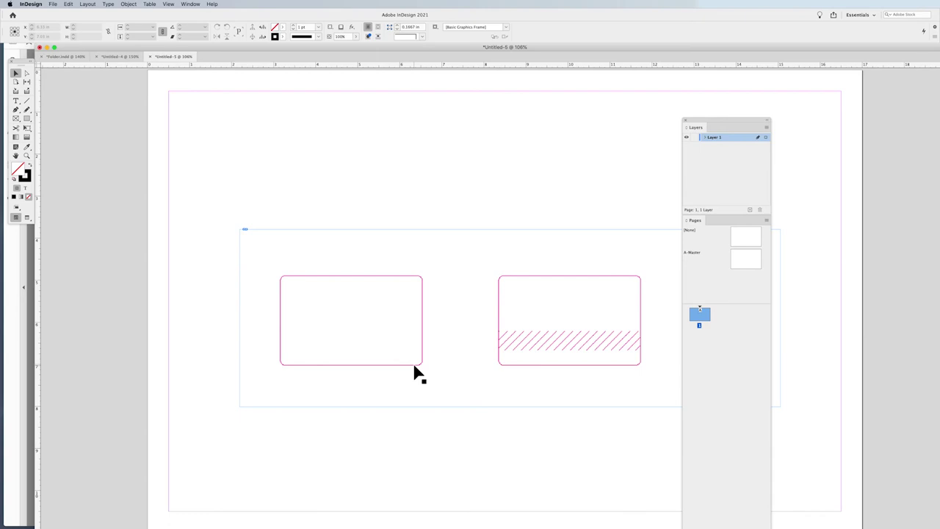
click(122, 58)
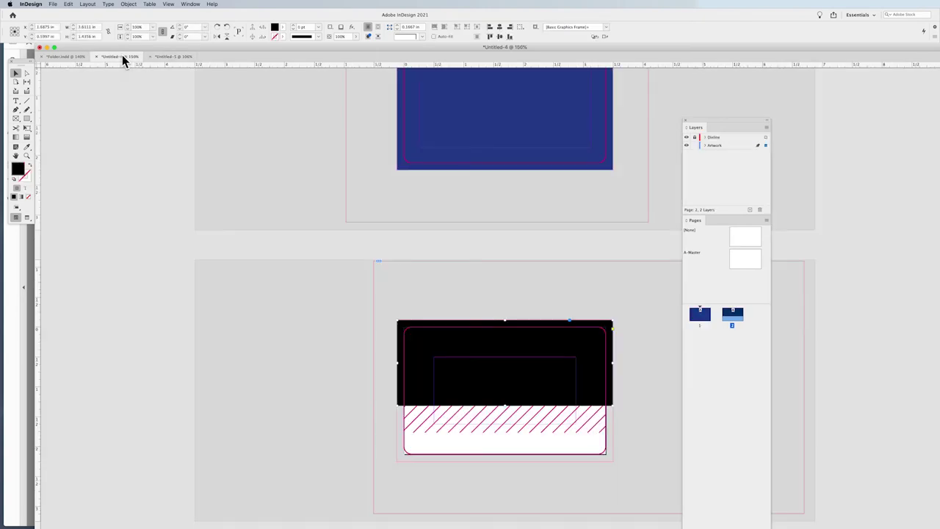
key(super+alt+p)
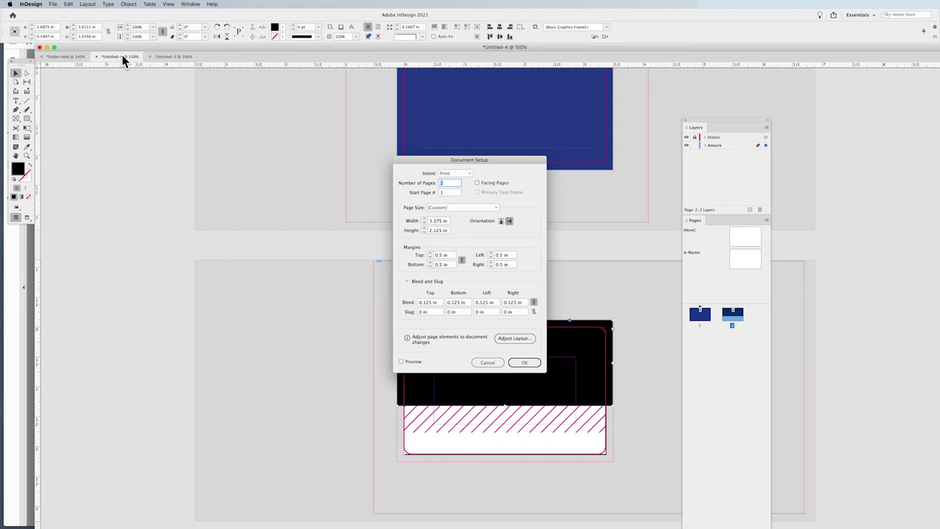
click(455, 173)
click(465, 182)
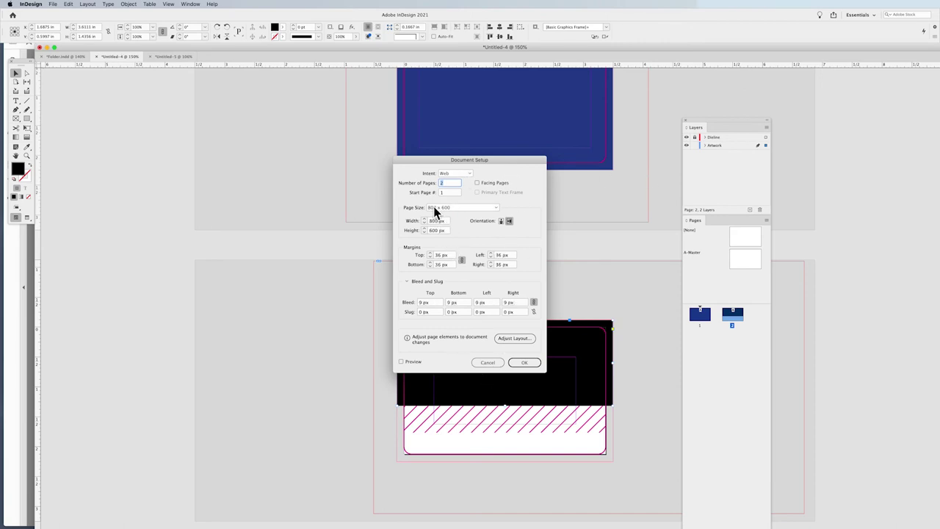
click(488, 362)
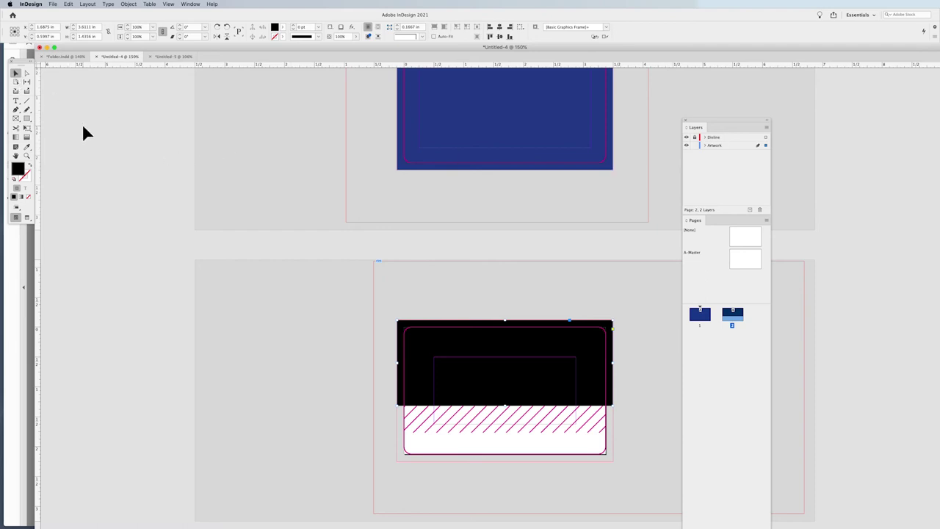
Create a new one-page document 4.25 in wide and 18.55 in high.
key(super+n)
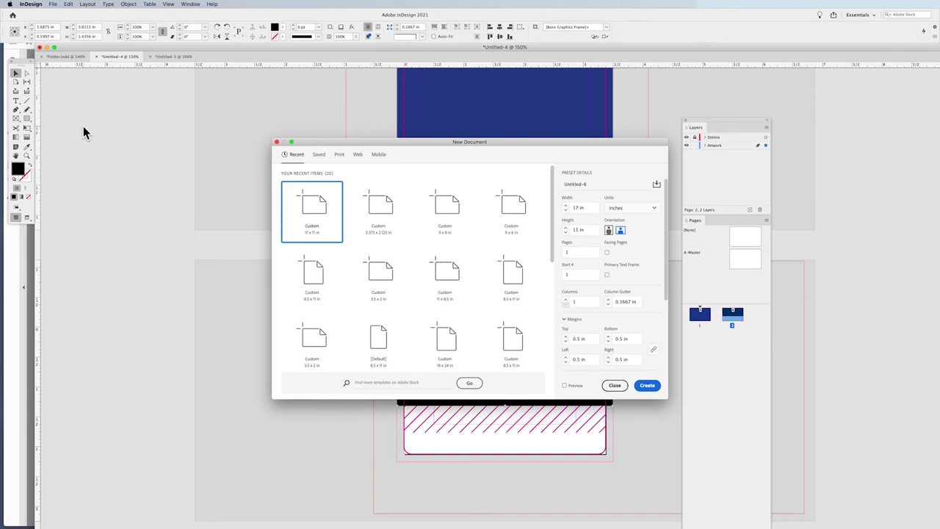
click(571, 208)
text(4)
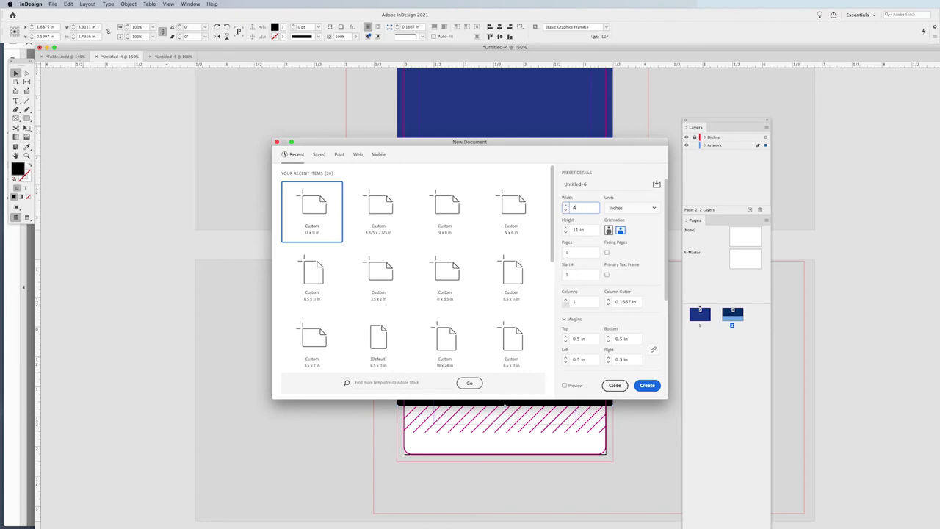
text(.25)
click(591, 229)
text(18.55)
click(649, 387)
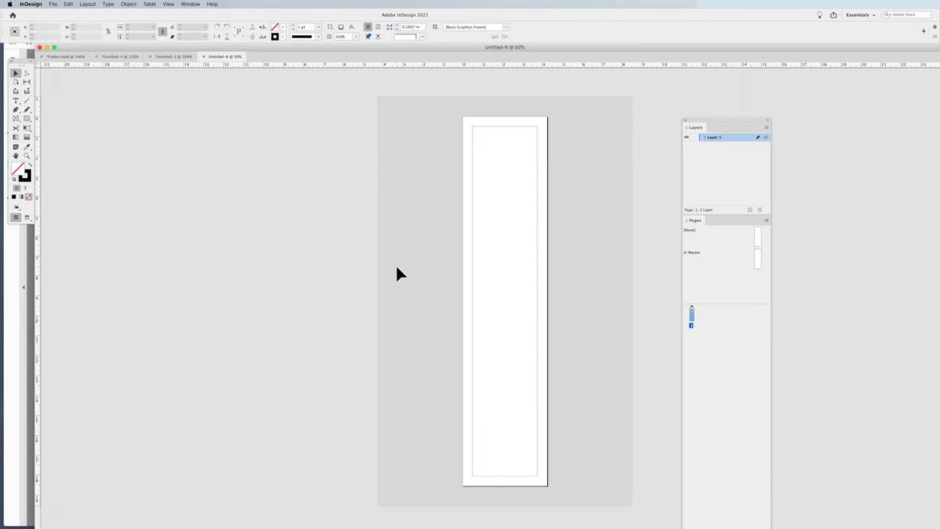
Place Table Tent Dieline.ai at full size and move it roughly over the page.
key(super+d)
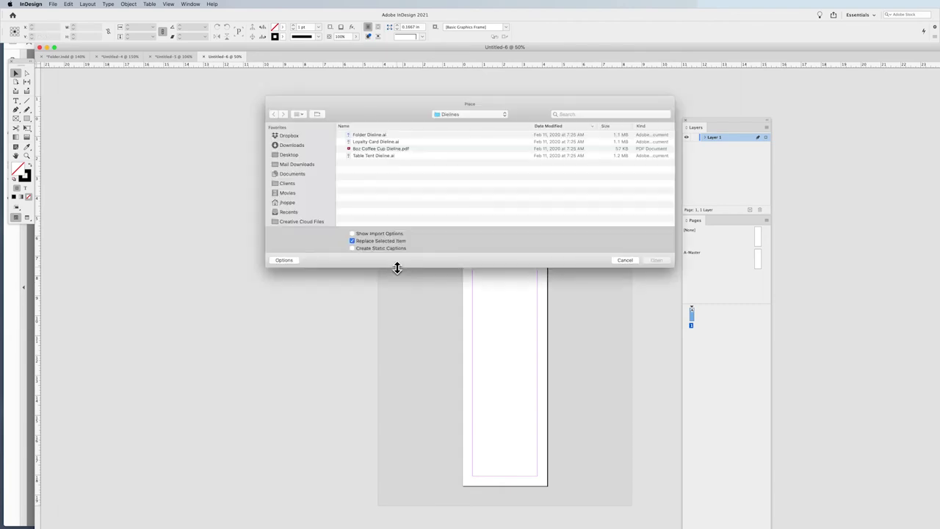
click(361, 155)
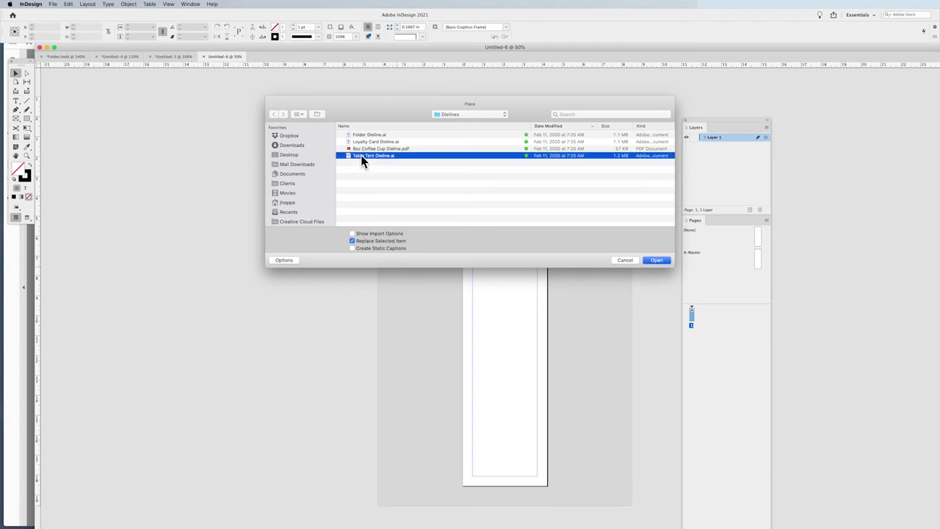
click(656, 260)
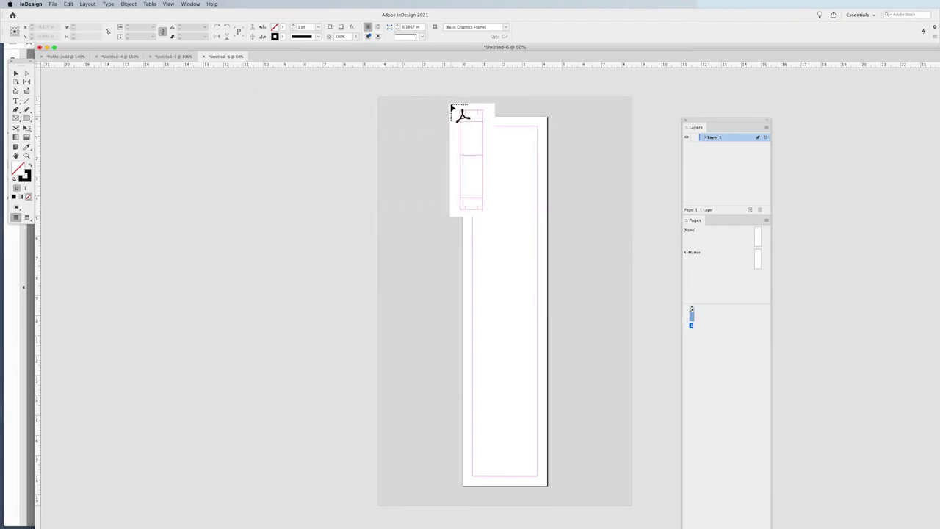
click(450, 105)
drag(560, 167, 543, 160)
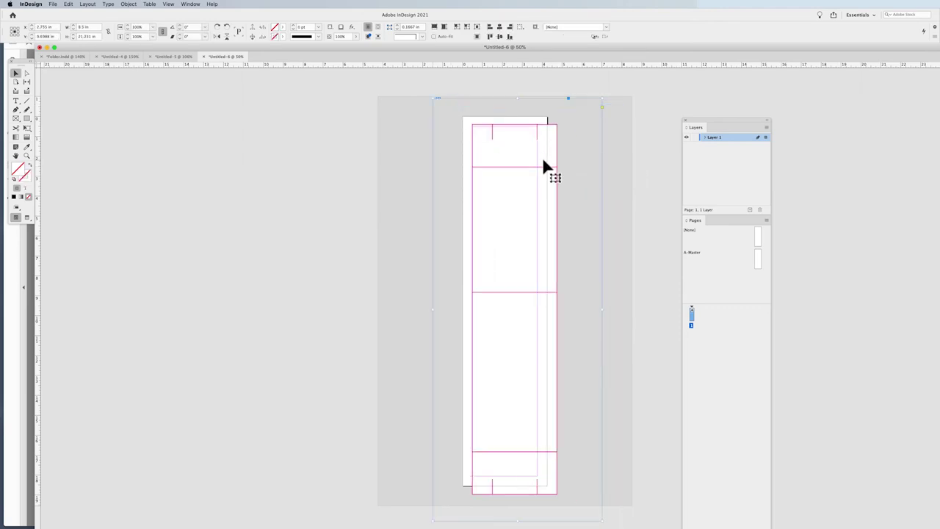
Nudge the placed table tent dieline up and sideways until its outline lines up with the page edges.
key(Up)
key(Up)
key(Up)
key(Up)
key(Up)
key(Left)
key(Left)
key(Left)
key(Left)
key(Left)
key(Left)
key(Left)
key(Left)
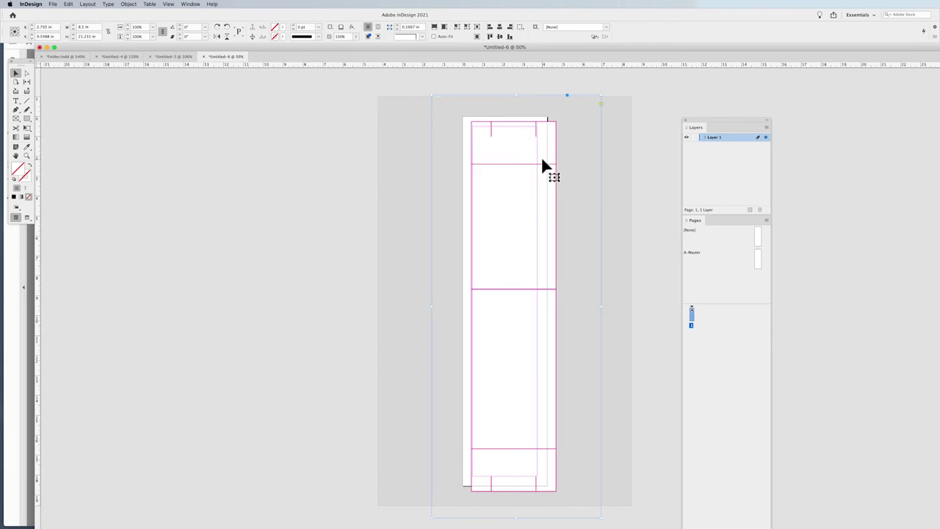
key(Left)
key(Left)
key(Left)
key(Left)
key(Left)
key(Left)
key(Up)
key(Up)
key(Up)
key(Up)
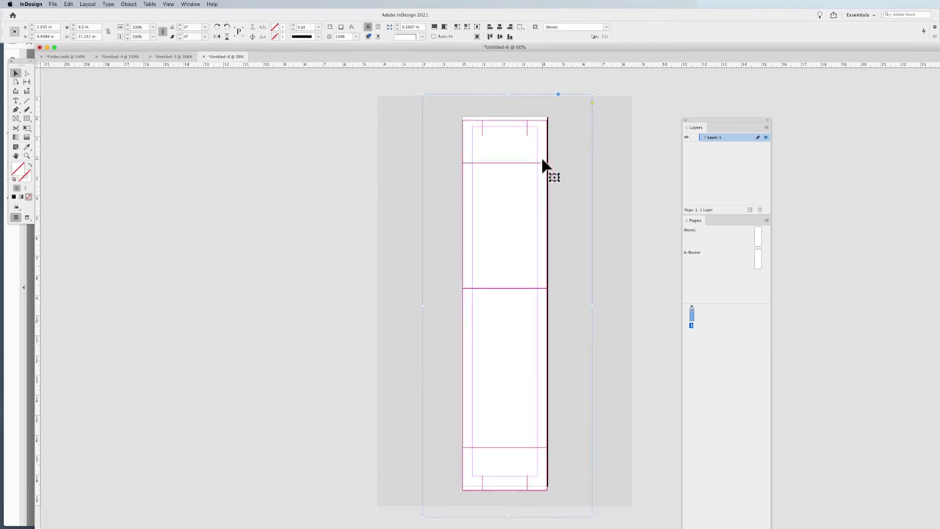
key(Up)
key(Up)
key(Right)
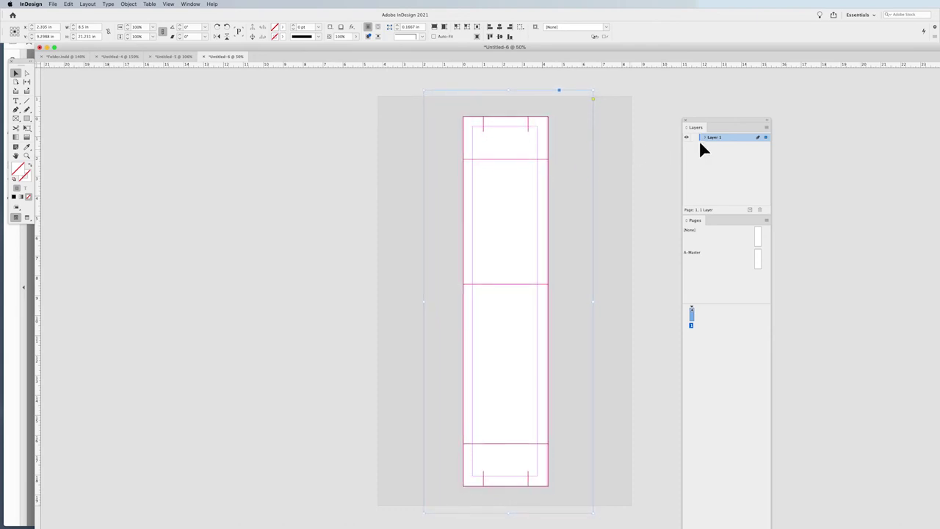
Rename the layer holding the table tent dieline to Dieline, set its colour to Red and lock it.
double_click(711, 138)
text(Dieline)
key(BackSpace)
key(BackSpace)
key(BackSpace)
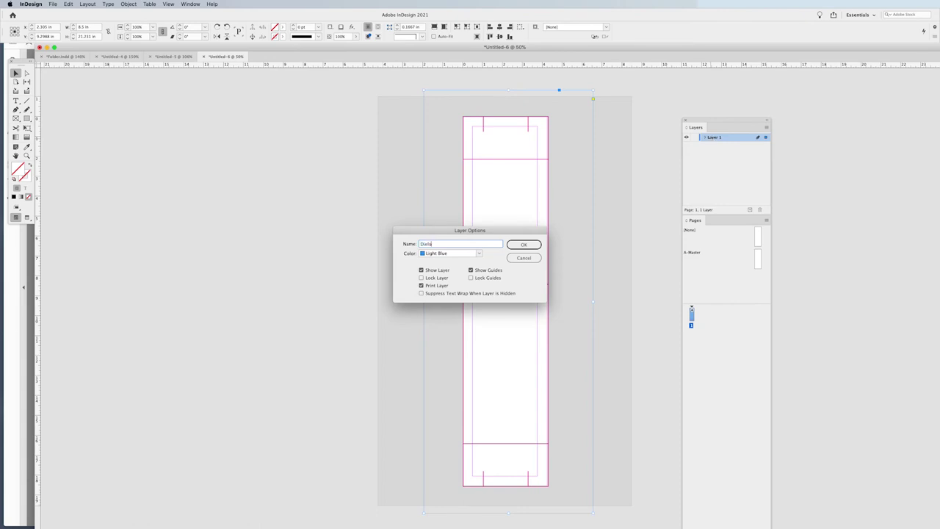
text(ine)
click(479, 254)
click(457, 268)
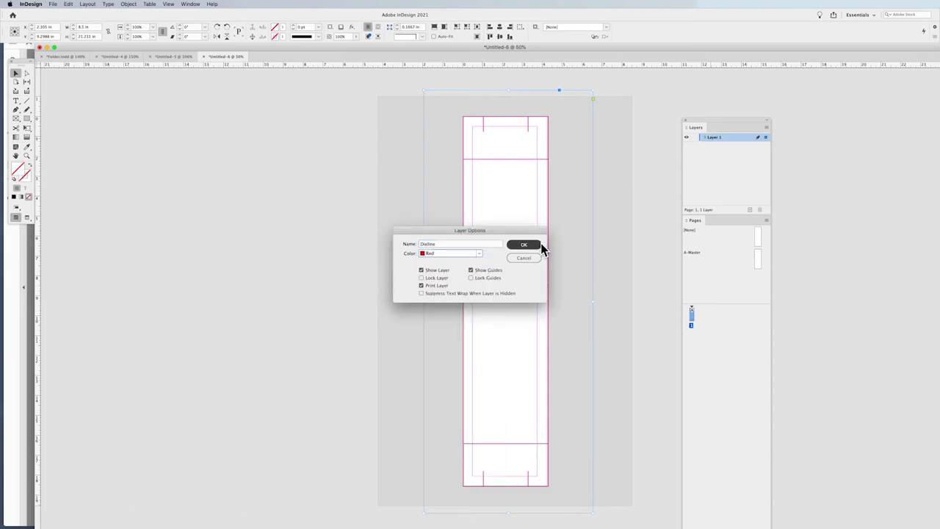
click(523, 245)
click(694, 137)
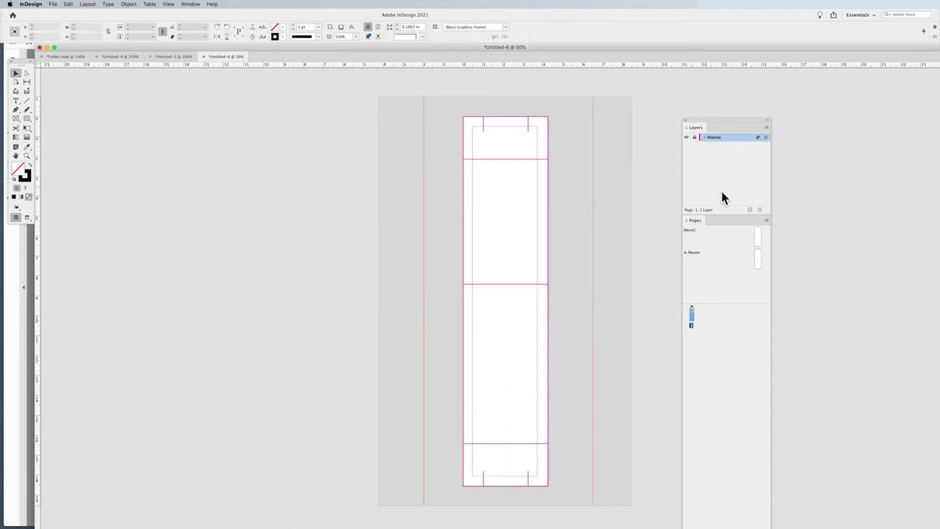
Add a new layer above the Dieline layer and name it Artwork.
click(747, 211)
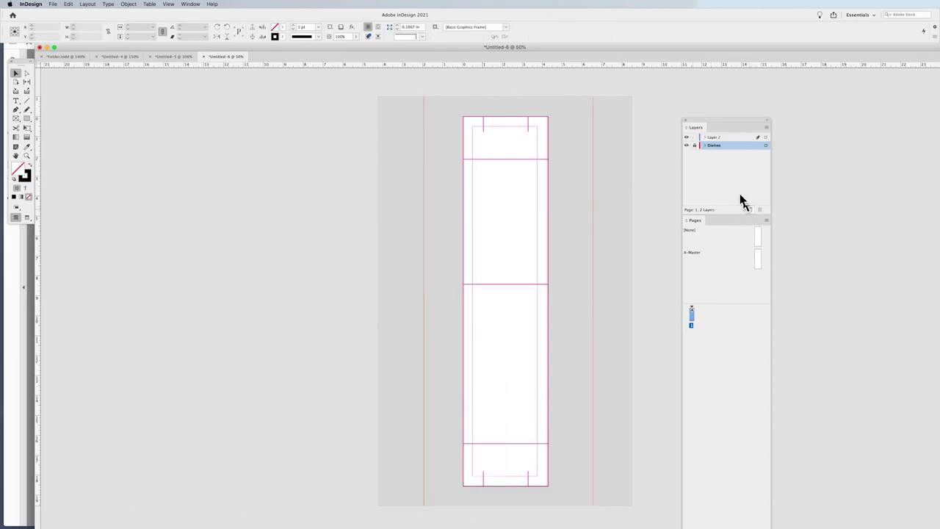
double_click(710, 139)
text(Artwork)
key(BackSpace)
key(BackSpace)
key(BackSpace)
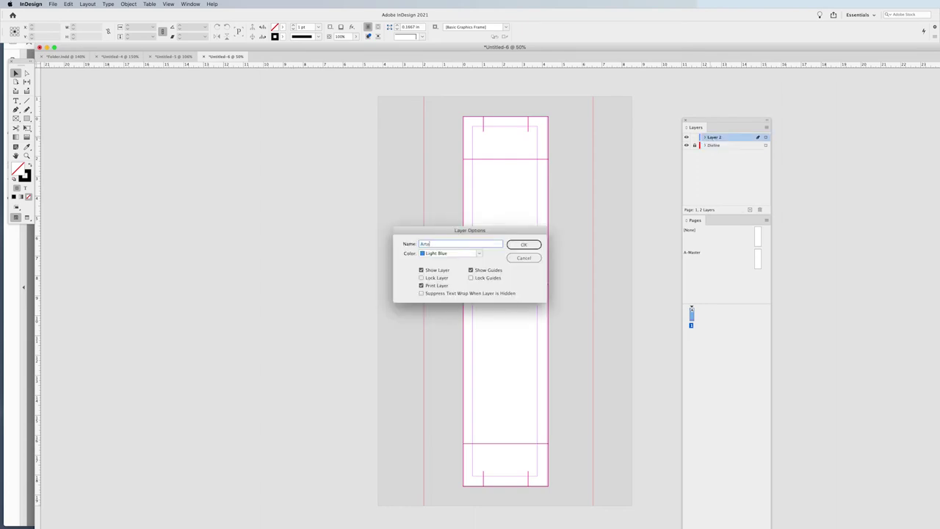
text(twork)
key(Return)
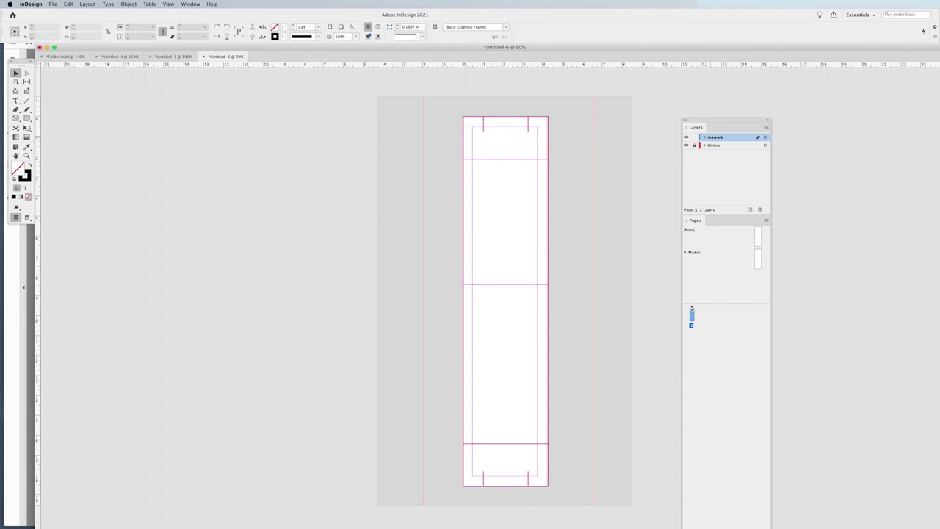
Set the table tent document's bleed to 0.125 in on all sides.
key(alt+super+p)
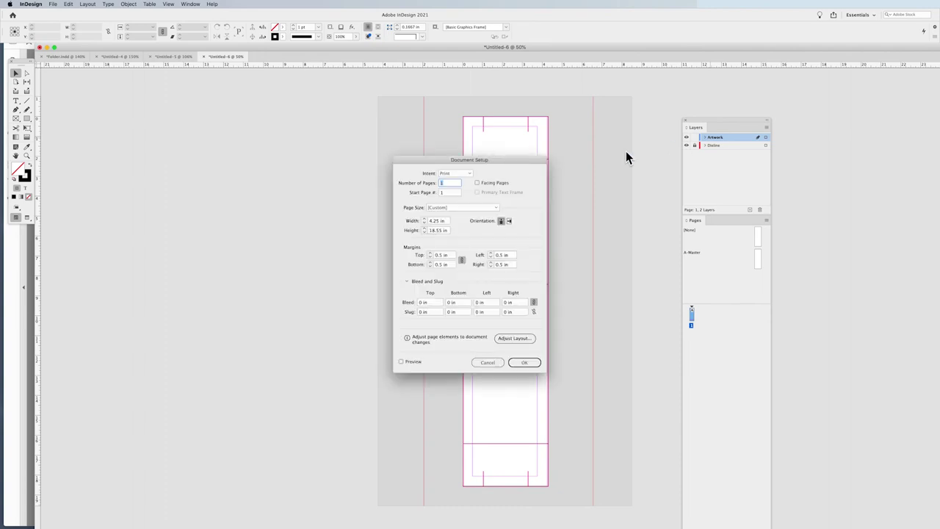
click(423, 302)
text(.125)
click(524, 362)
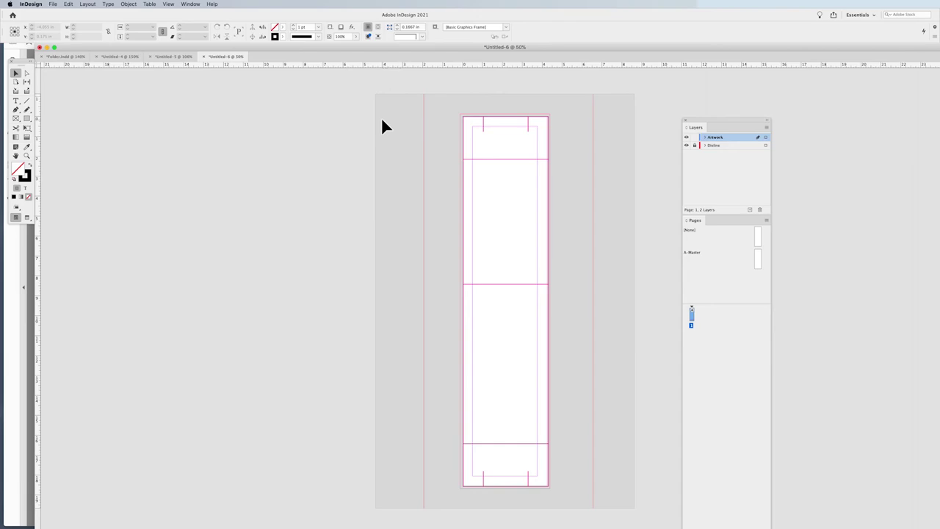
Switch to Illustrator and open 8oz Coffee Cup Dieline.pdf from the Dielines folder.
key(super+Tab)
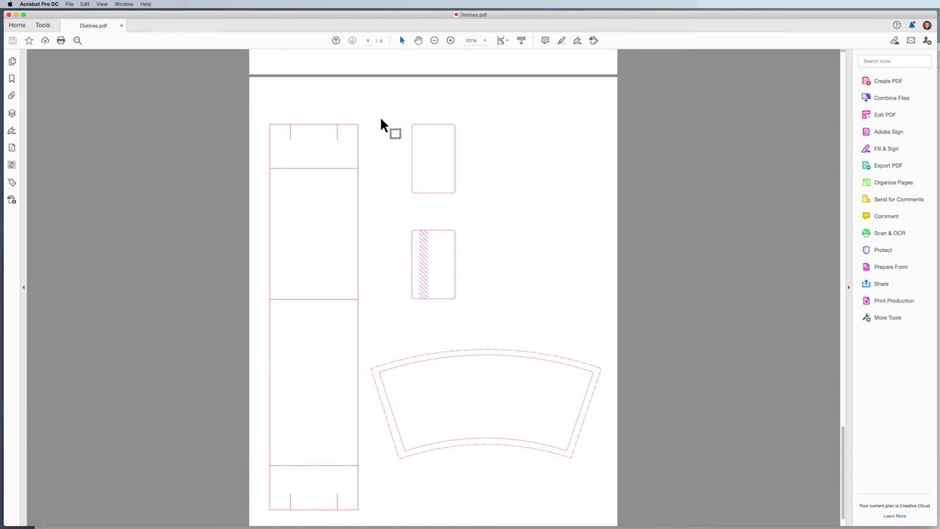
key(super+Tab)
key(super+Tab)
key(super+Tab)
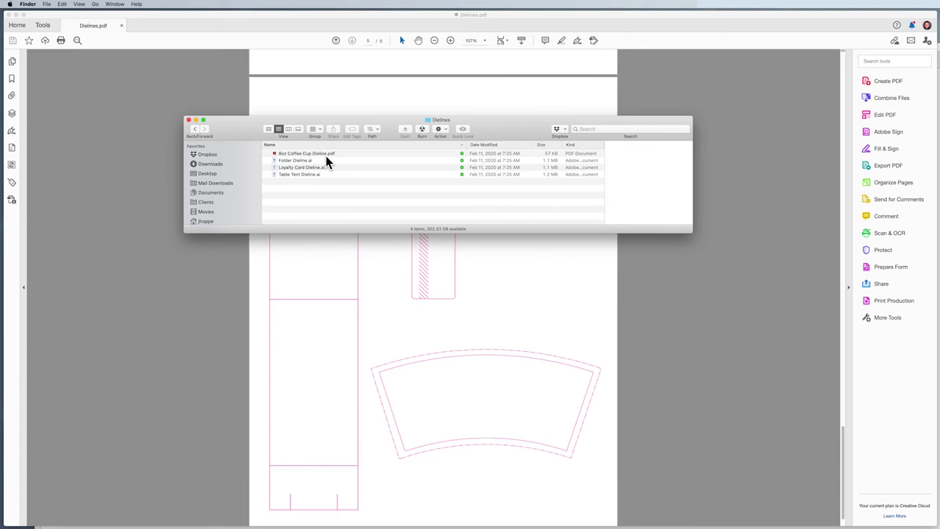
key(super+Tab)
key(super+Tab)
key(super+Tab)
key(super+Tab)
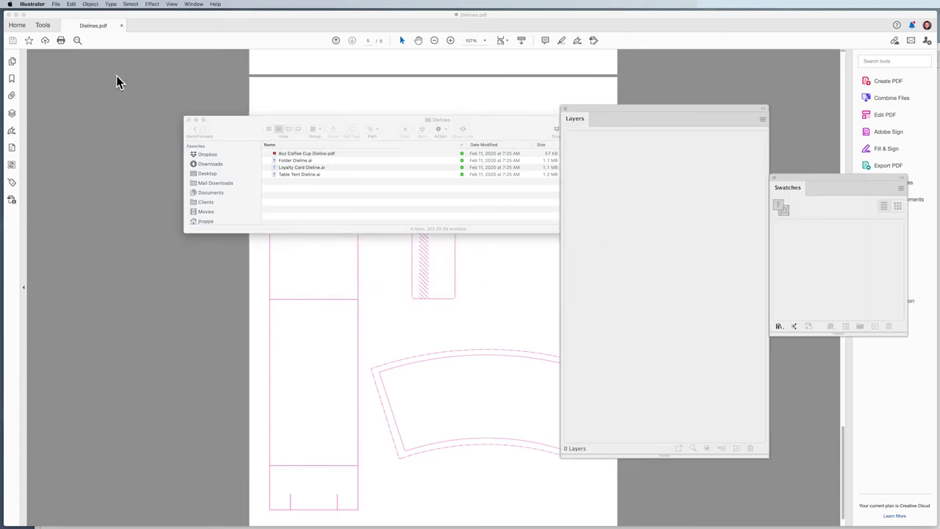
key(super+o)
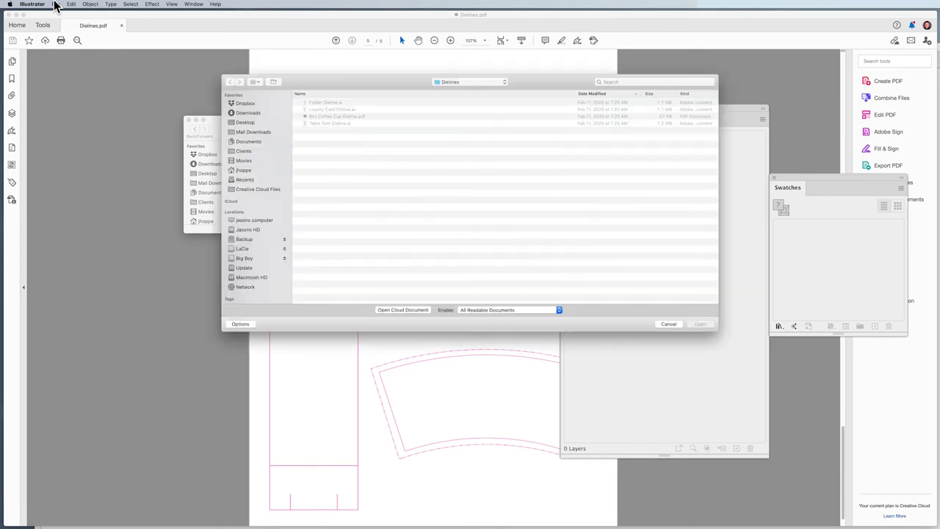
click(333, 118)
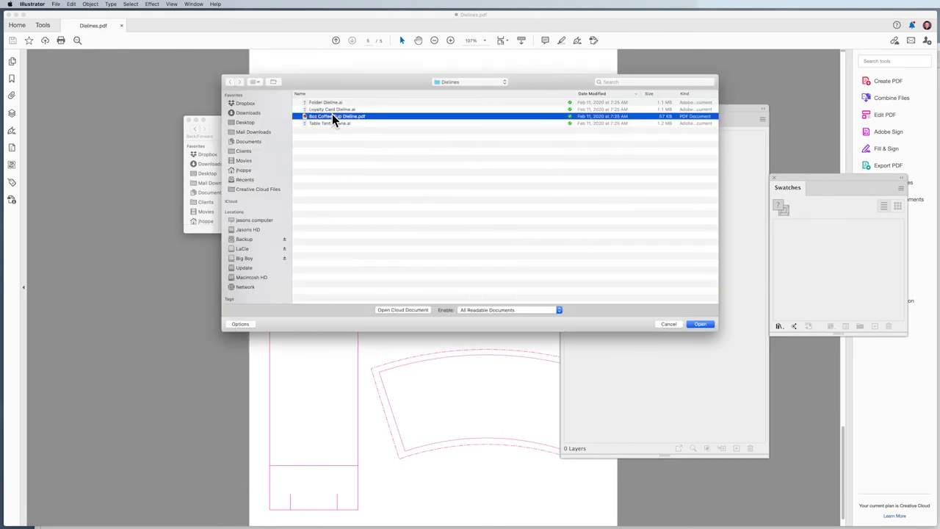
double_click(333, 117)
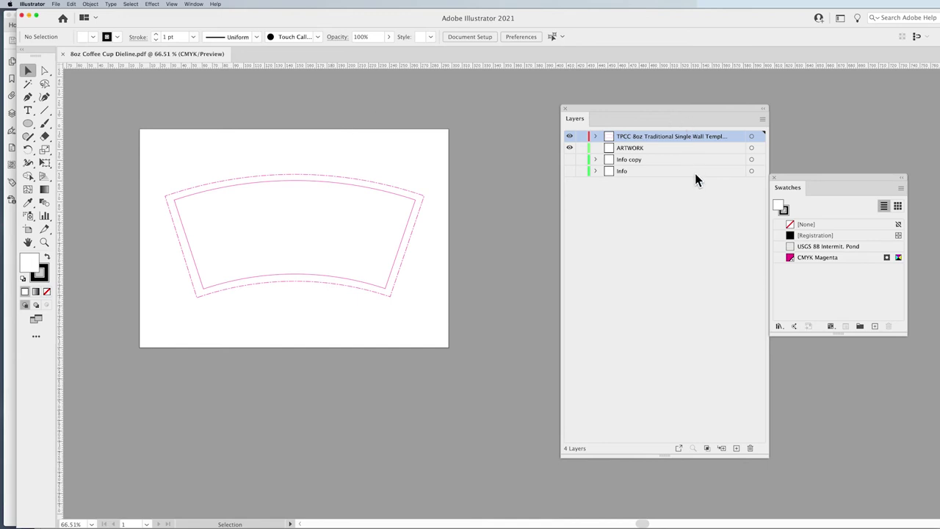
Lock the TPCC 8oz Traditional Single Wall template layer and make the ARTWORK layer active.
click(581, 137)
click(664, 148)
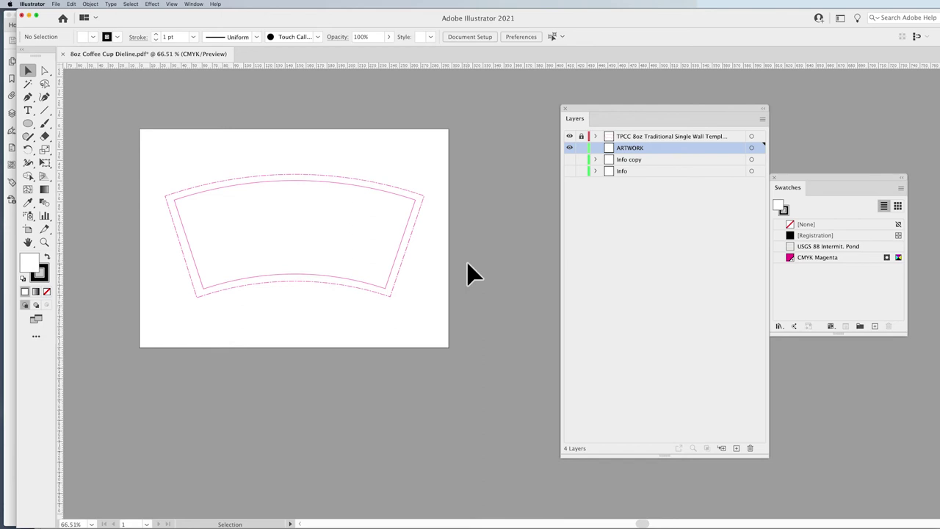
Review Folder.indd in InDesign, then return to Illustrator and examine the coffee cup dieline at 100%.
key(super+Tab)
key(super+Tab)
key(super+Tab)
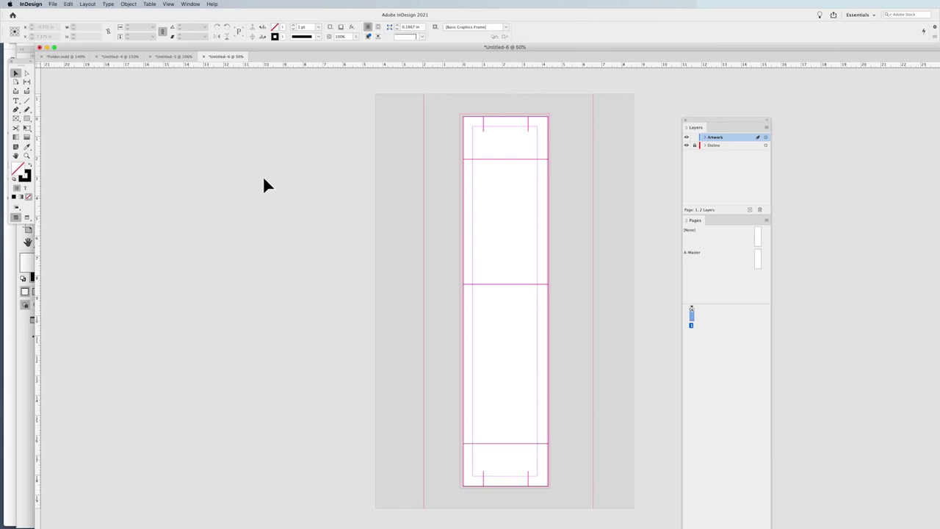
click(61, 58)
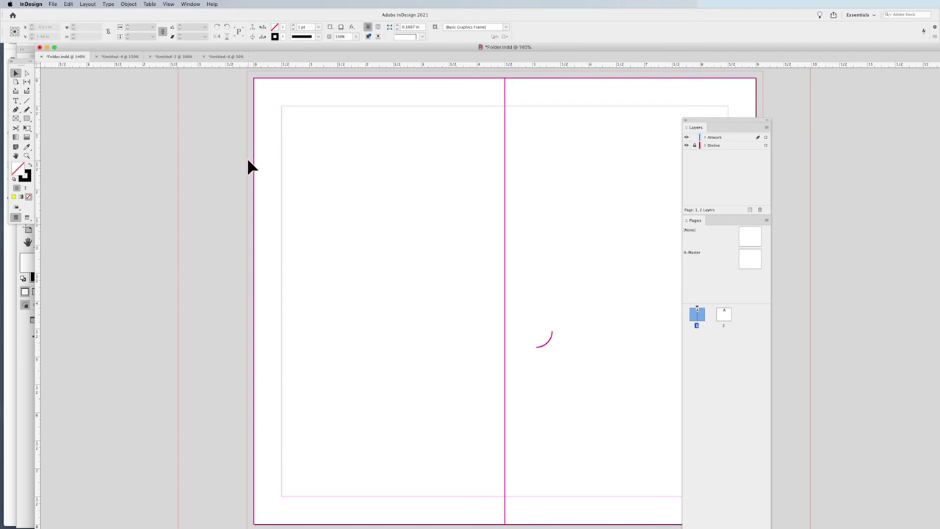
key(super+Tab)
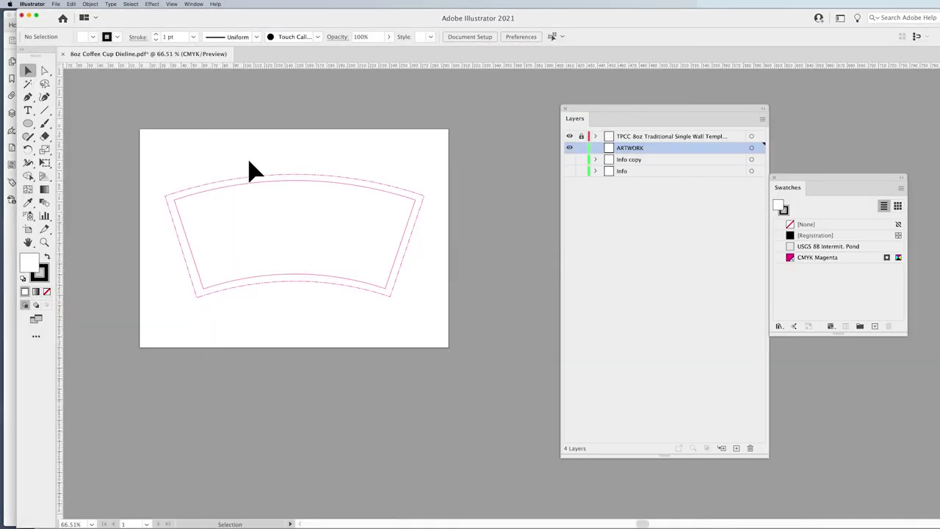
key(super+1)
drag(248, 157, 353, 192)
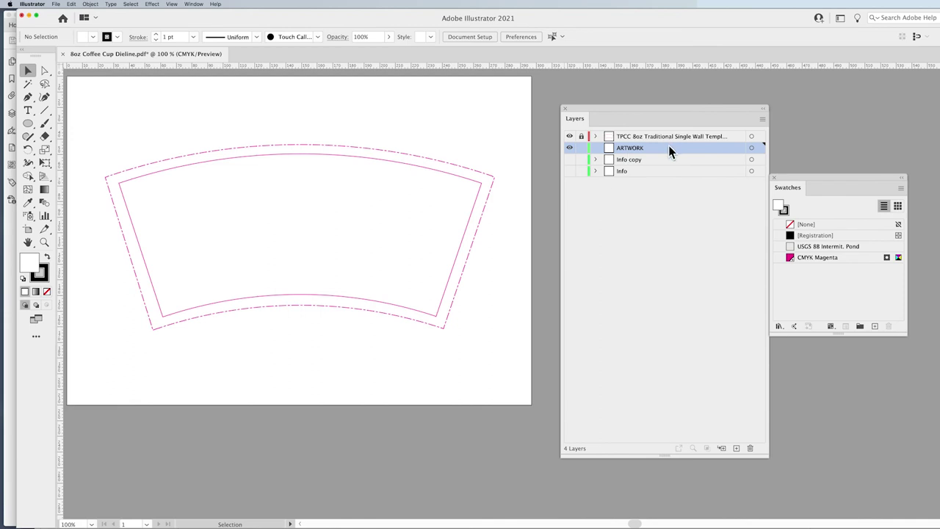
Hide the locked TPCC 8oz Traditional Single Wall template layer.
click(638, 138)
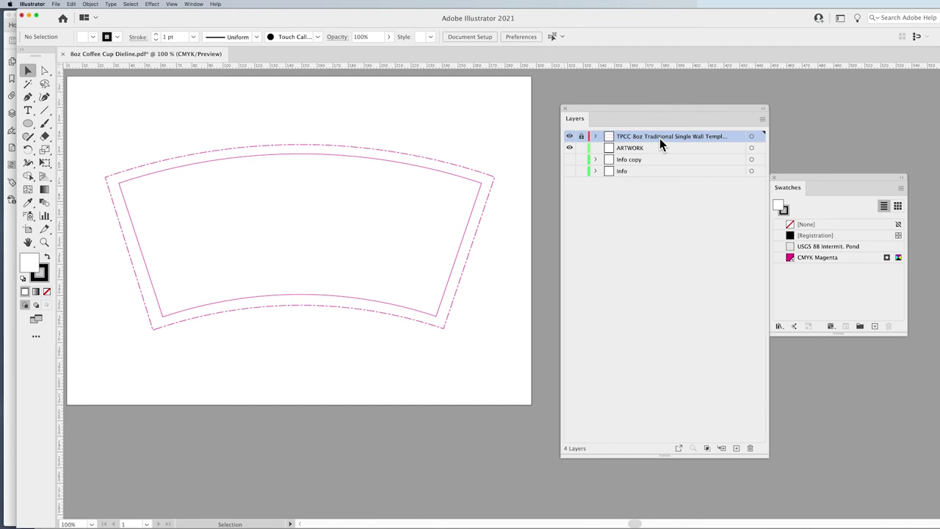
click(569, 137)
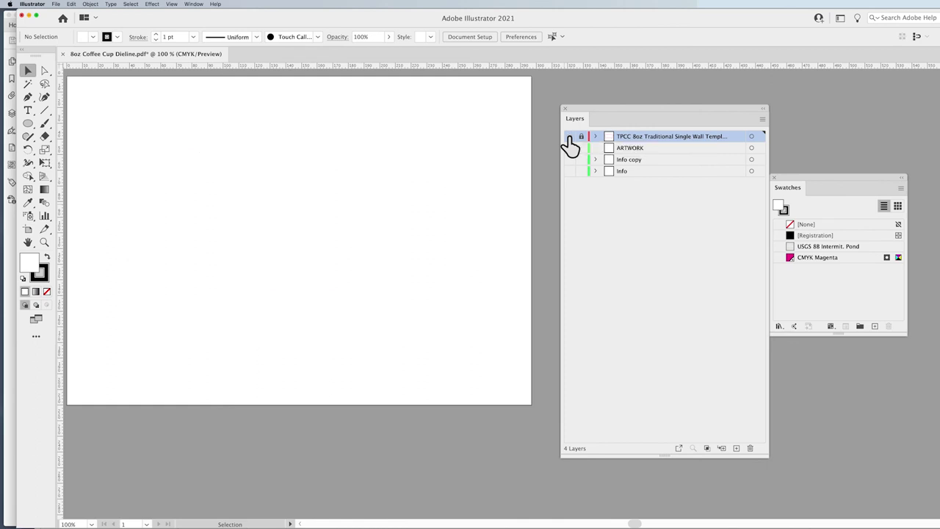
Make the locked TPCC 8oz Traditional Single Wall template layer visible again.
click(569, 137)
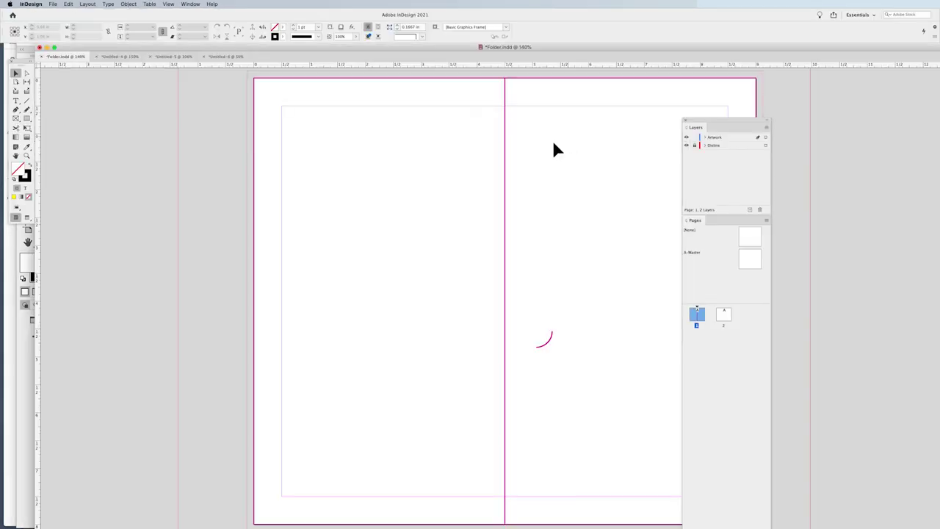
Switch to the Untitled-4 loyalty card document in InDesign and hide its Dieline layer.
click(127, 55)
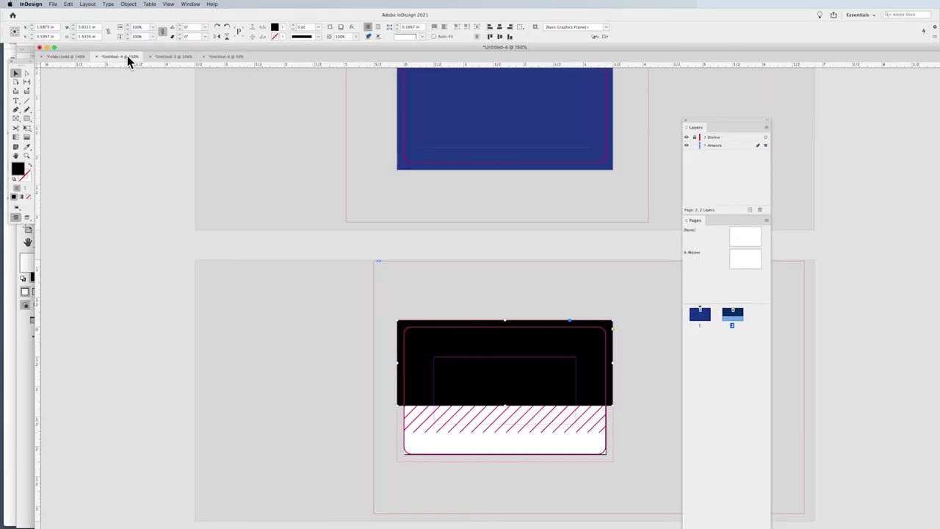
scroll(248, 196, up, 3)
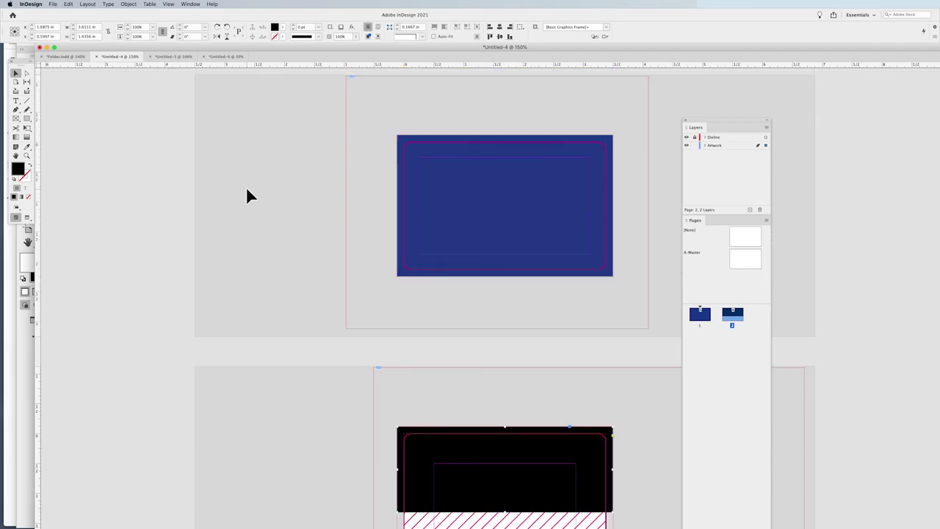
click(686, 137)
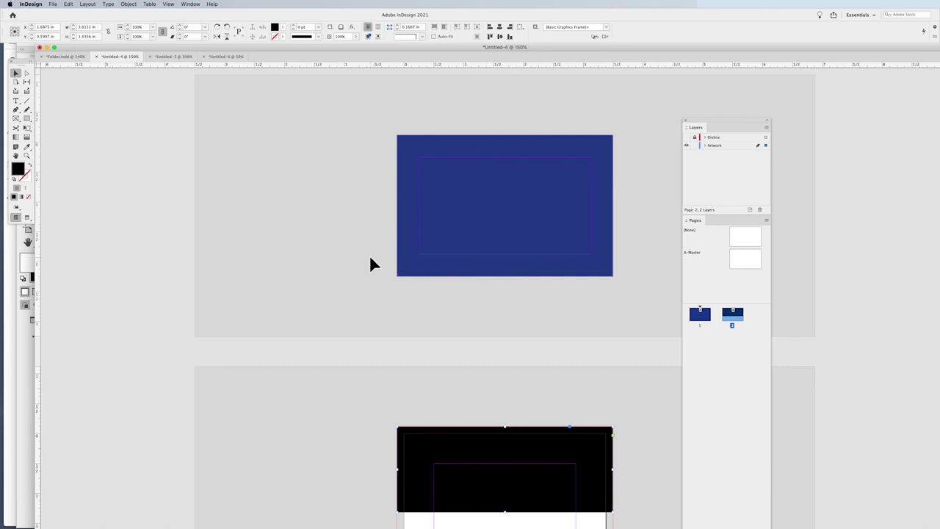
Examine both pages of Folder.indd at 50% zoom.
click(66, 56)
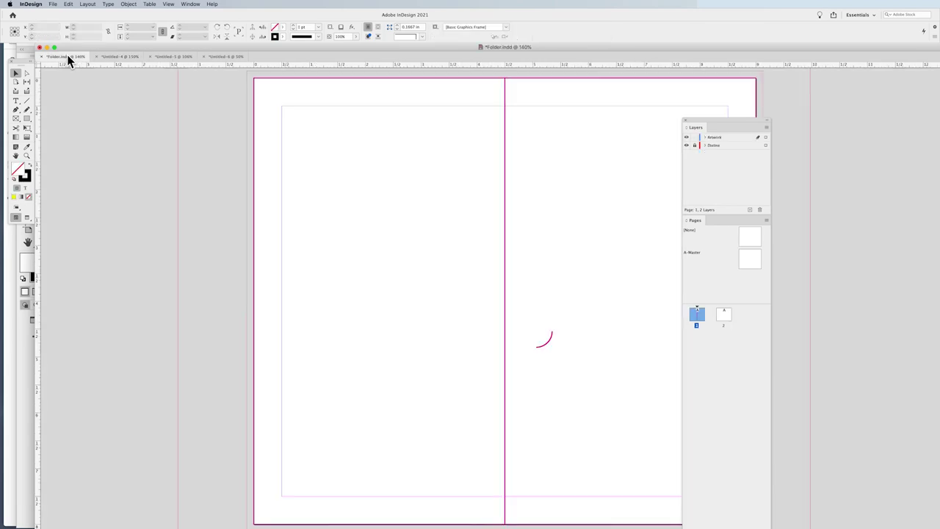
key(super+minus)
key(super+minus)
key(super+minus)
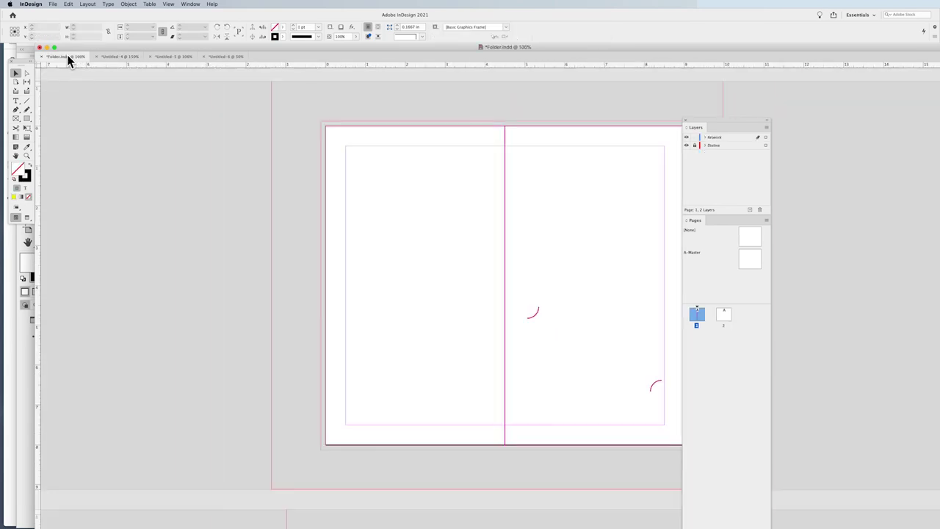
key(super+minus)
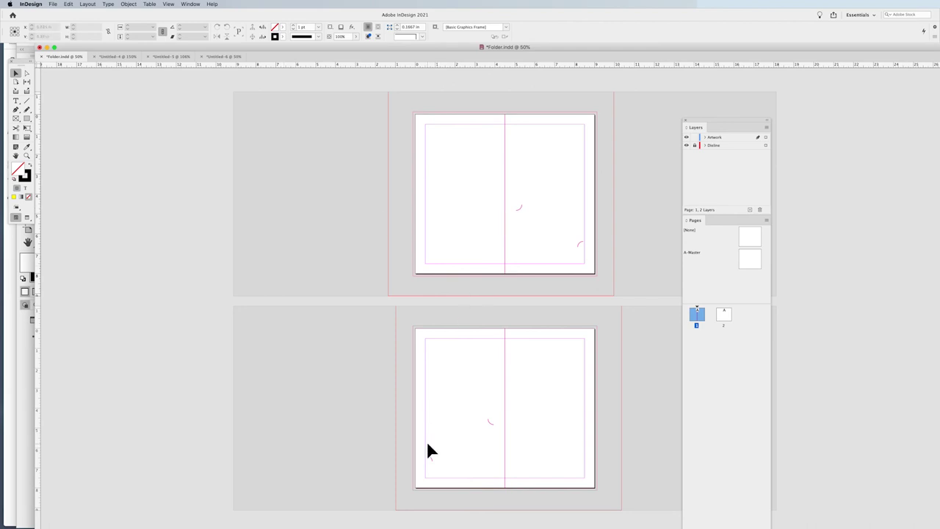
Show the Dieline layer again in the Untitled-4 loyalty card and bring up the Untitled-6 table tent.
click(121, 58)
scroll(319, 232, down, 3)
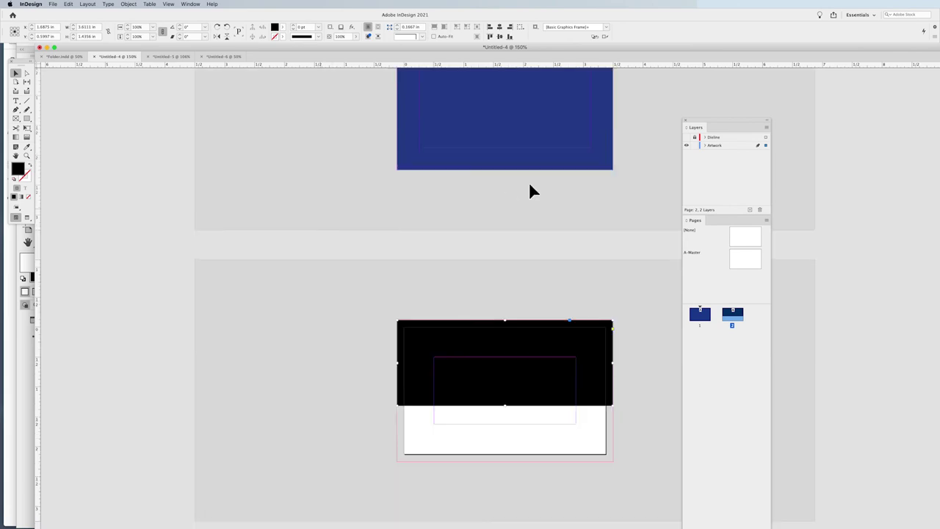
click(687, 139)
click(686, 137)
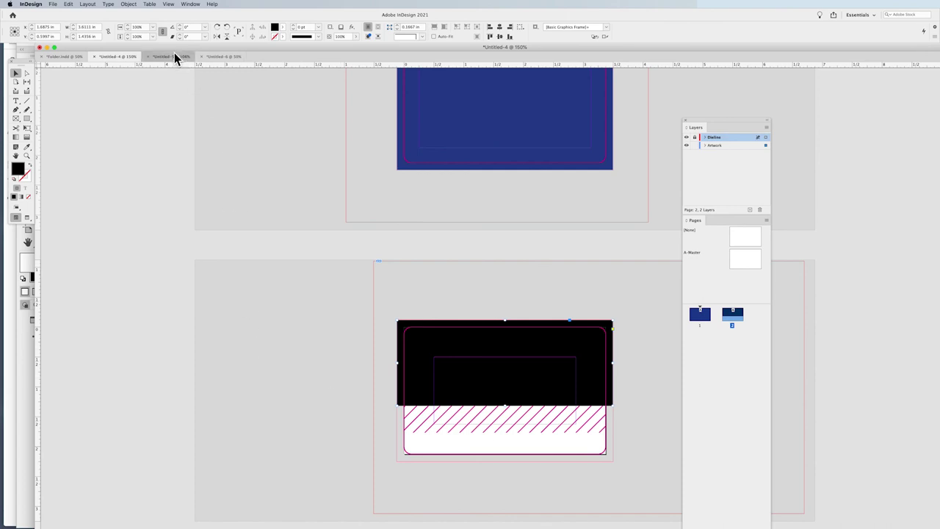
click(206, 57)
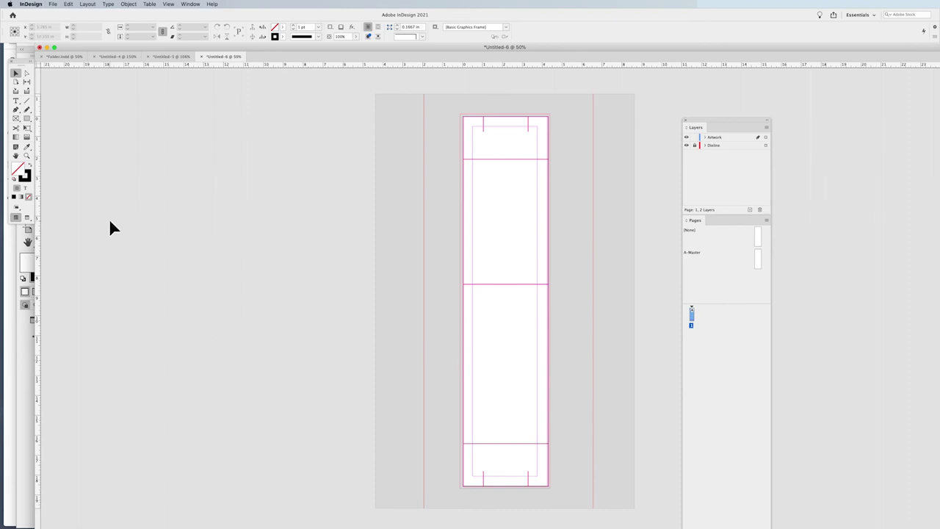
Return to Folder.indd in InDesign.
key(super+Tab)
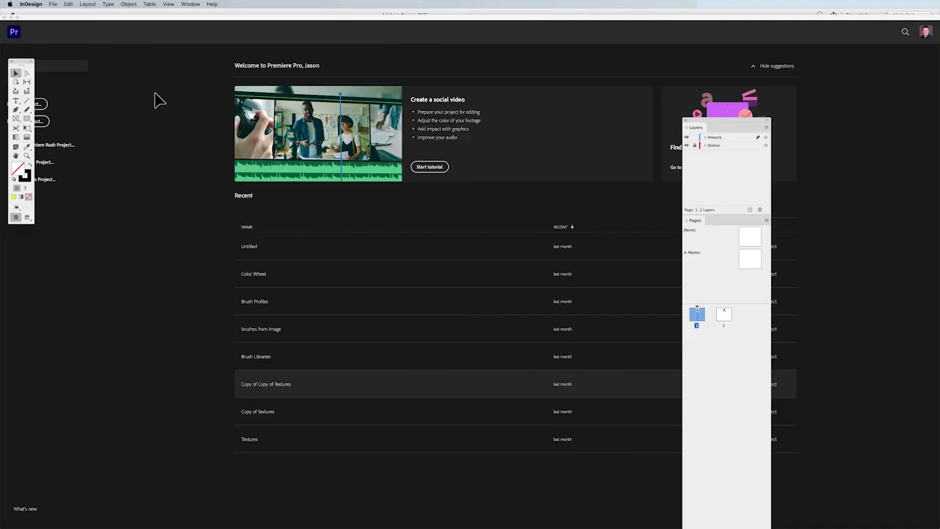
click(190, 4)
click(209, 214)
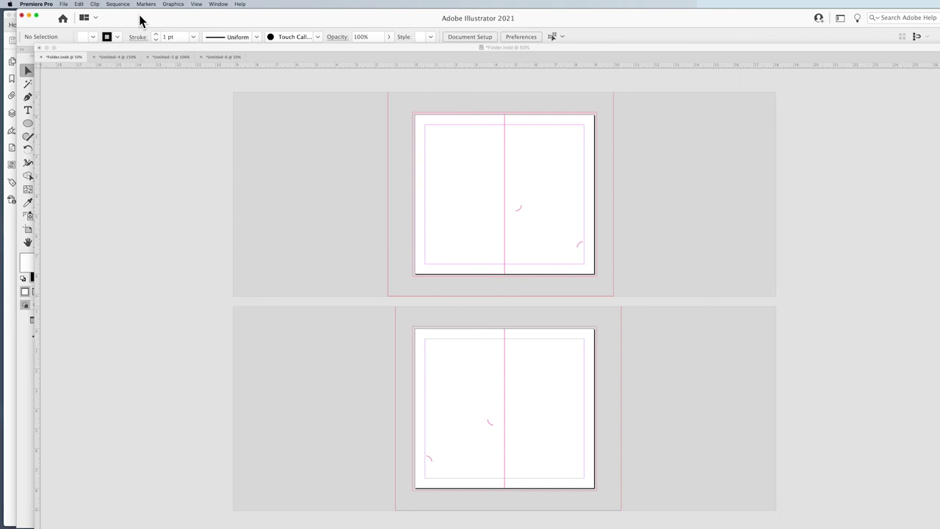
click(220, 170)
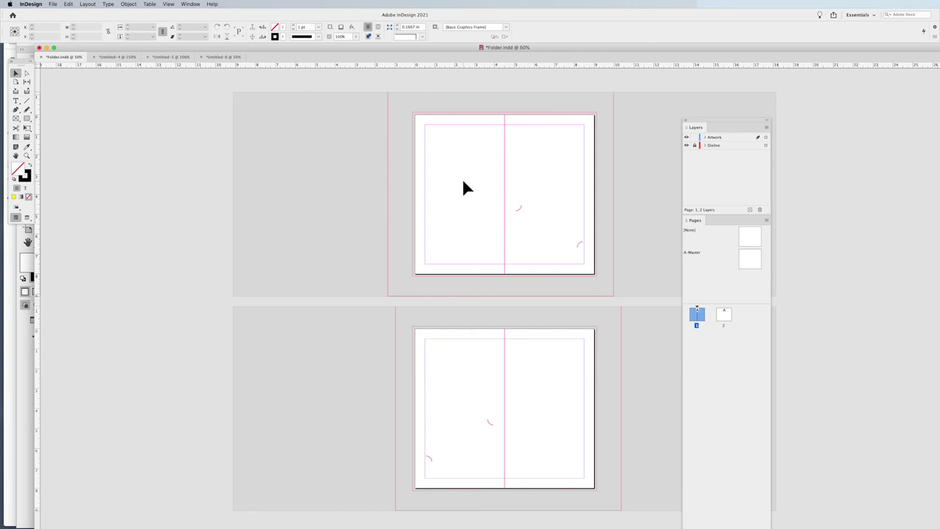
Unlock the Dieline layer and check the scale of the placed dieline graphic inside its frame on page 1.
click(694, 144)
click(524, 156)
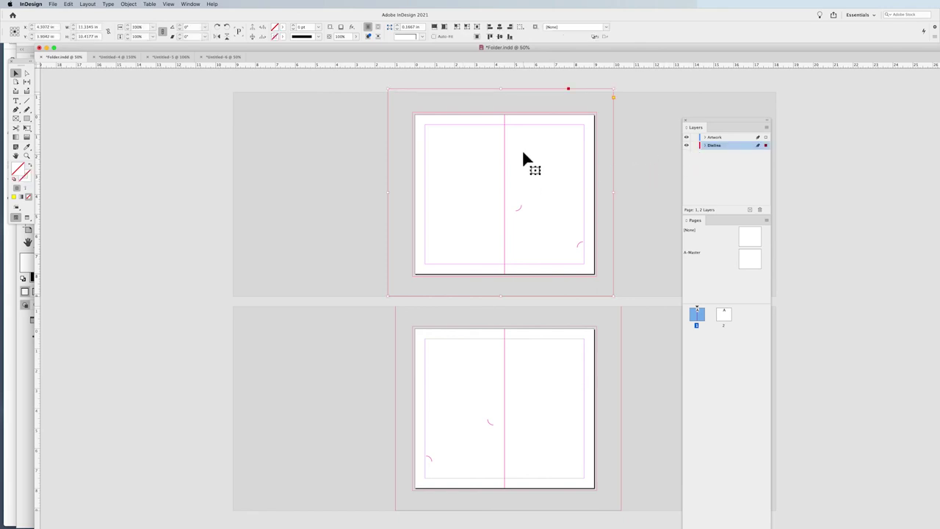
double_click(522, 152)
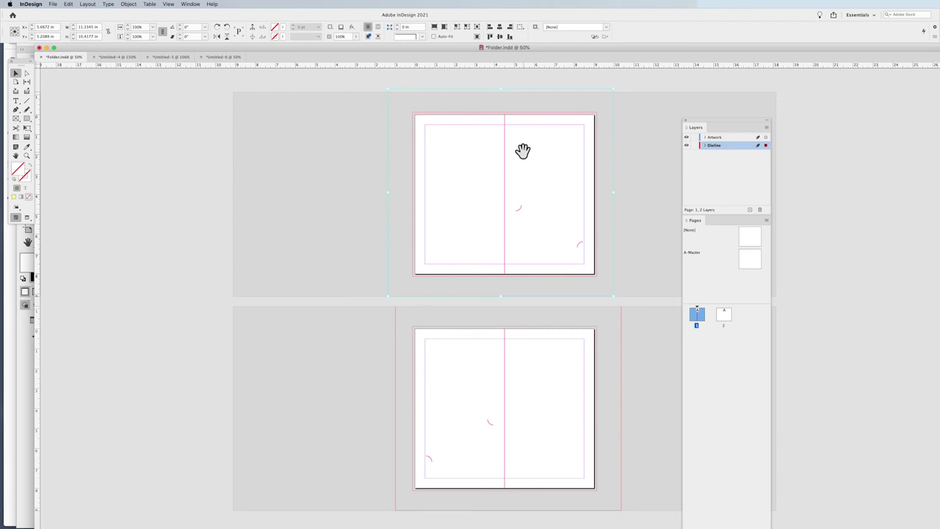
click(142, 27)
key(shift+Tab)
click(286, 176)
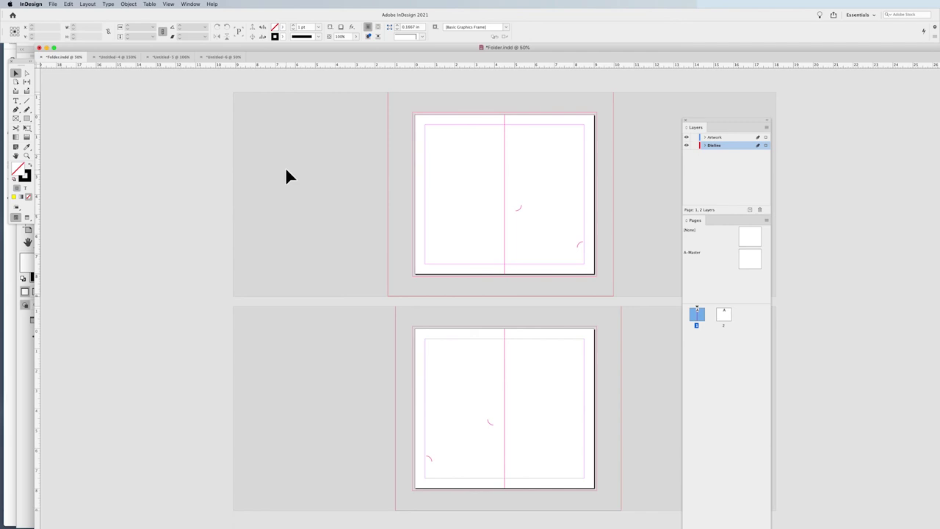
Bring up the list of linked files and place it beside the first folder page.
click(192, 3)
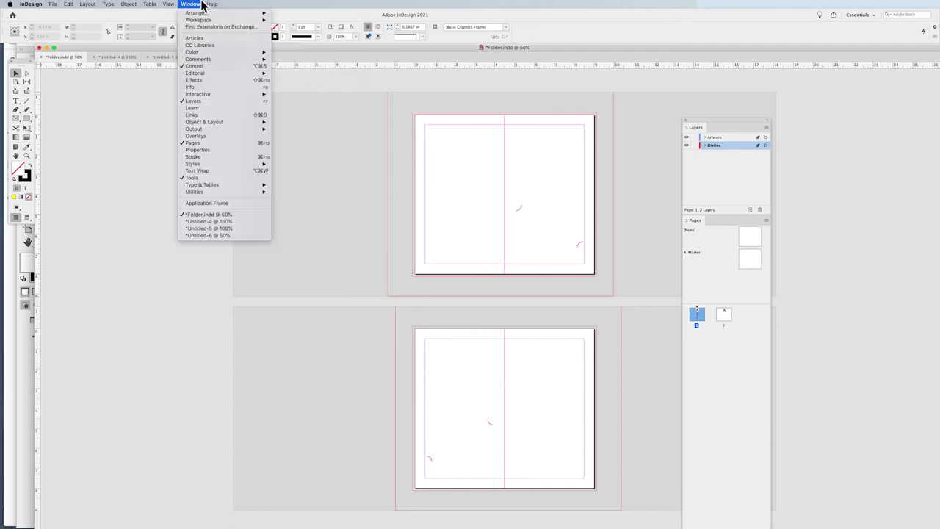
click(191, 115)
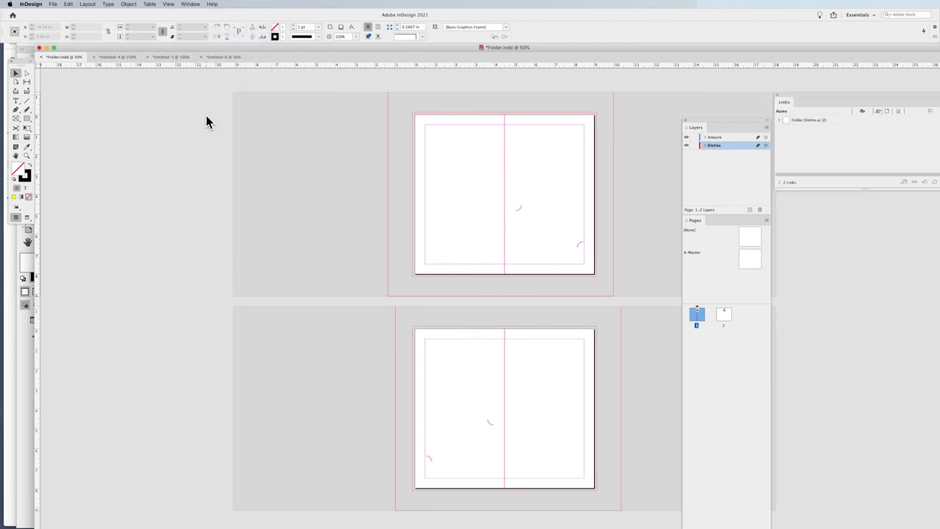
drag(792, 95, 208, 132)
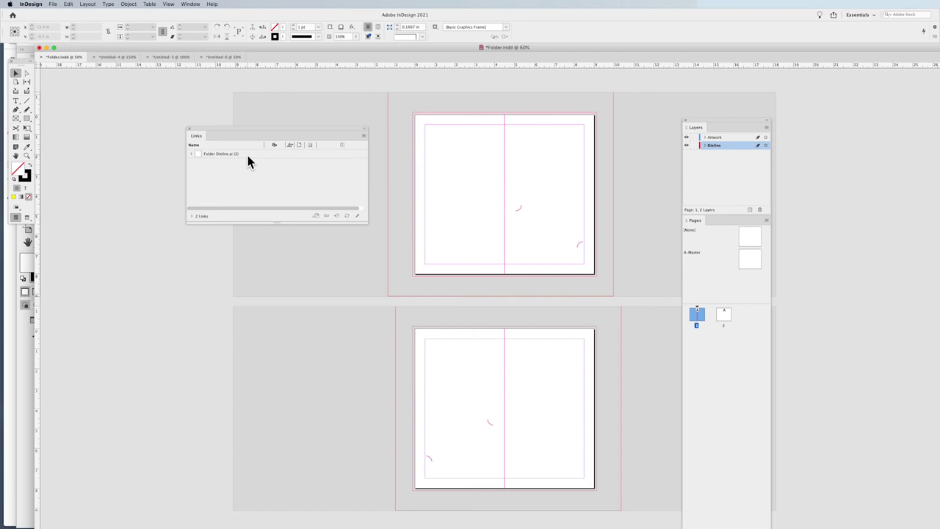
Review the display options of the linked-files list and accept them with the Scale column shown.
click(363, 137)
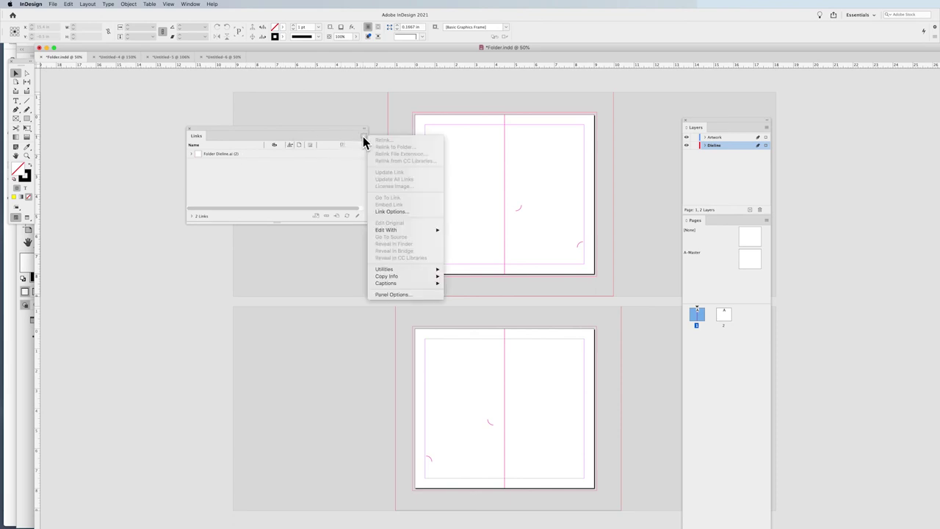
click(387, 294)
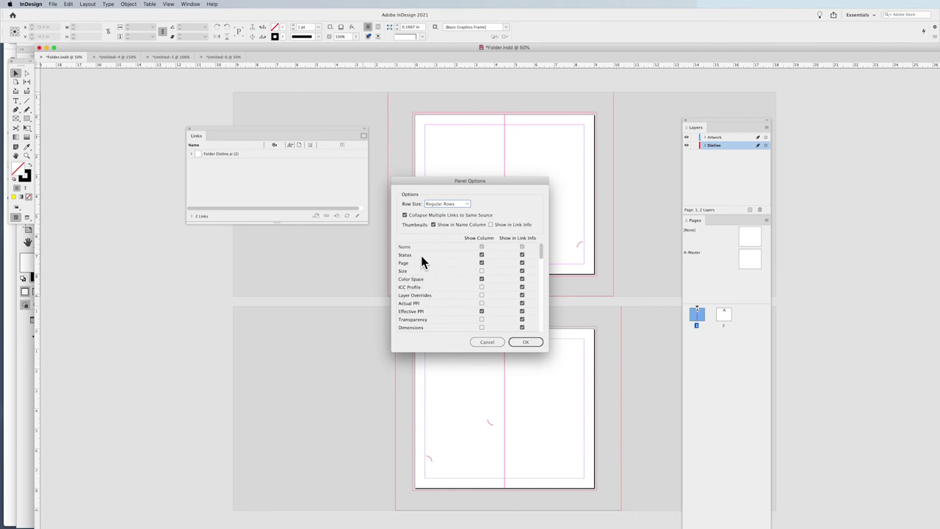
scroll(448, 275, down, 3)
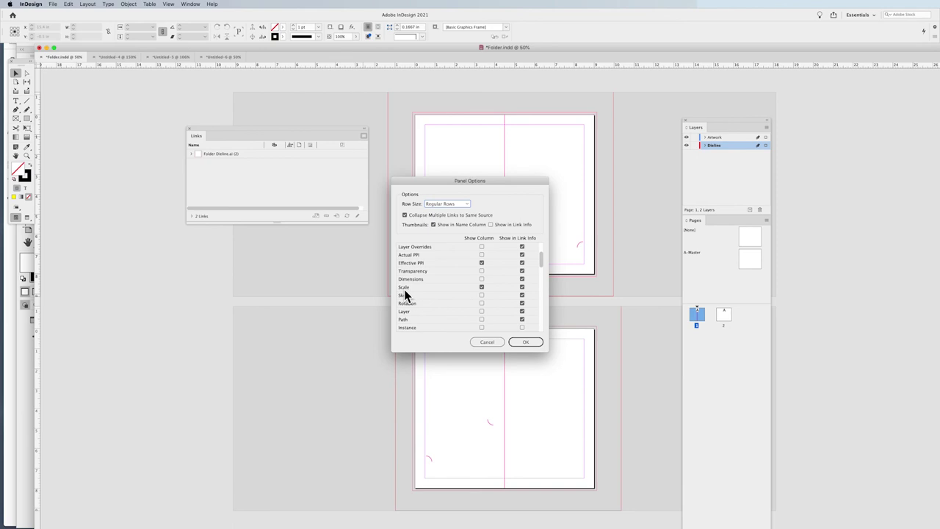
click(535, 343)
Expand the Folder Dieline.ai entry to its individual placements and shift the Scale column's edge outward.
click(190, 154)
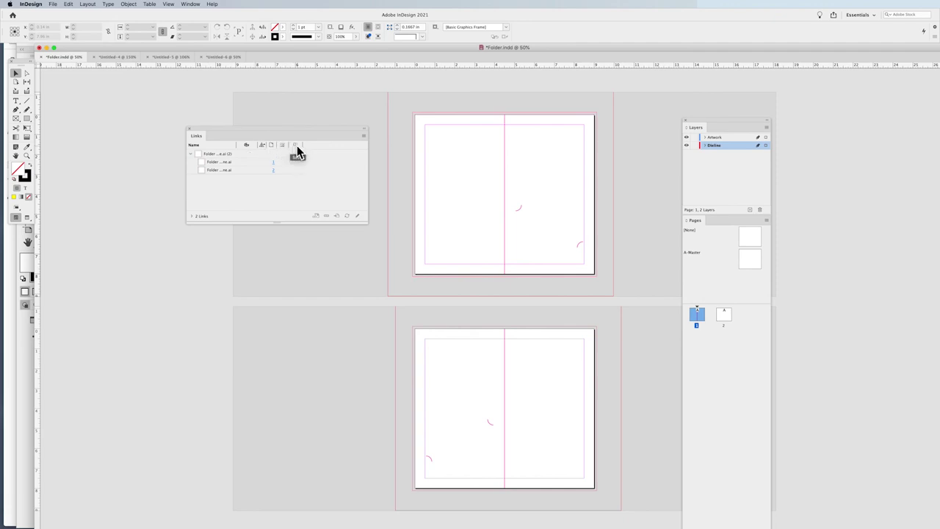
drag(298, 146, 334, 146)
click(227, 162)
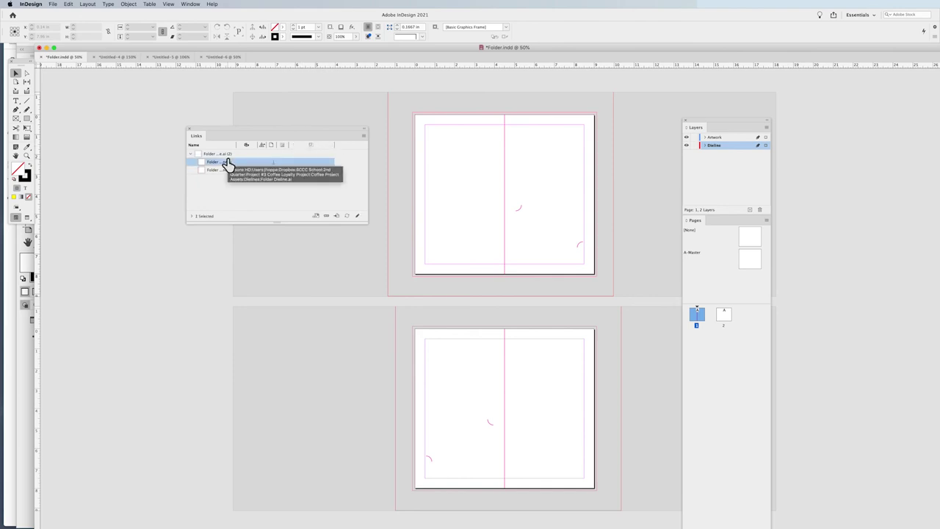
click(223, 170)
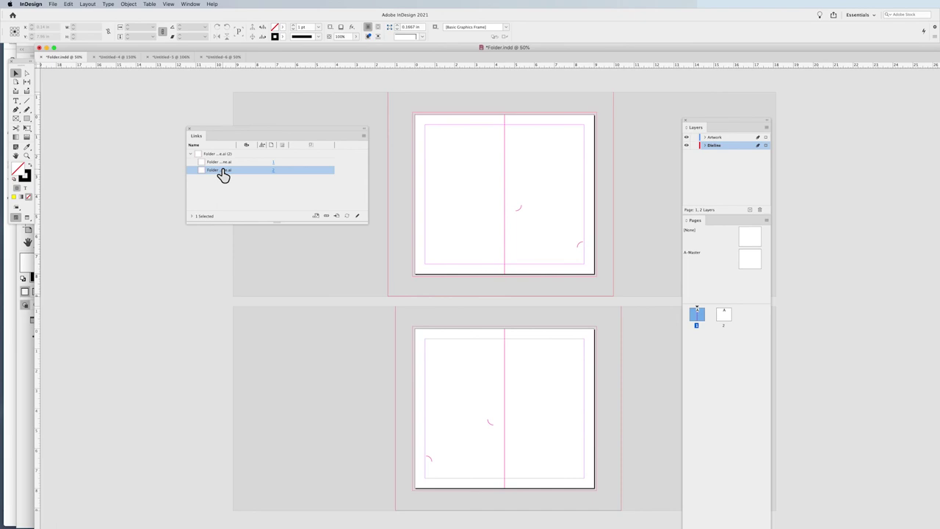
Select the page 1 dieline graphic inside its frame and enlarge it in small increments to about 122%.
click(495, 208)
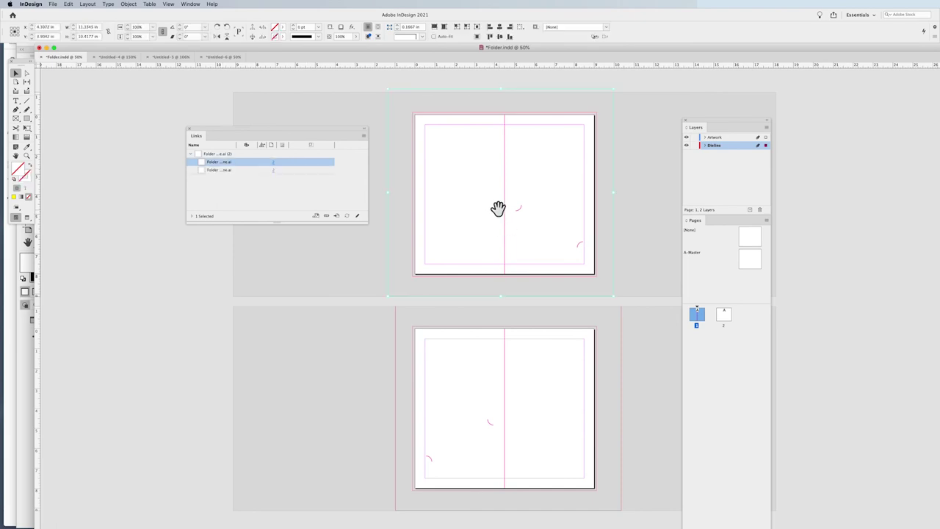
key(super+period)
key(super+period)
key(super+period)
key(super+period)
key(super+period)
key(super+period)
key(super+period)
key(super+period)
key(super+period)
key(super+period)
key(super+period)
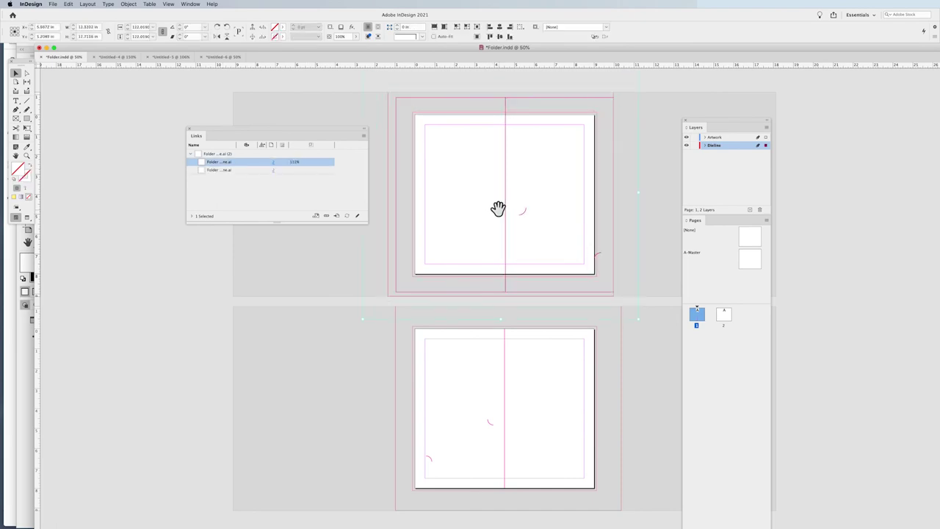
Scale the page 1 dieline graphic back down in small increments to its original size.
key(super+comma)
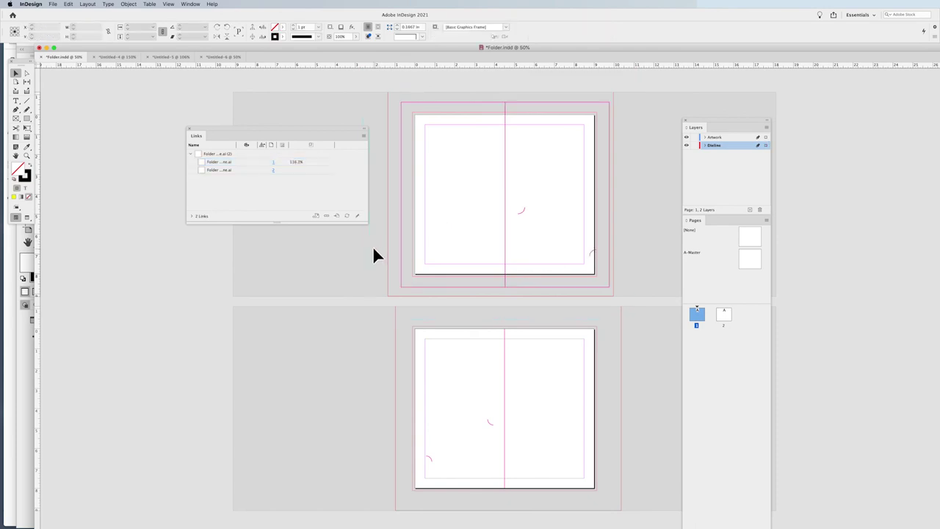
key(super+comma)
click(366, 245)
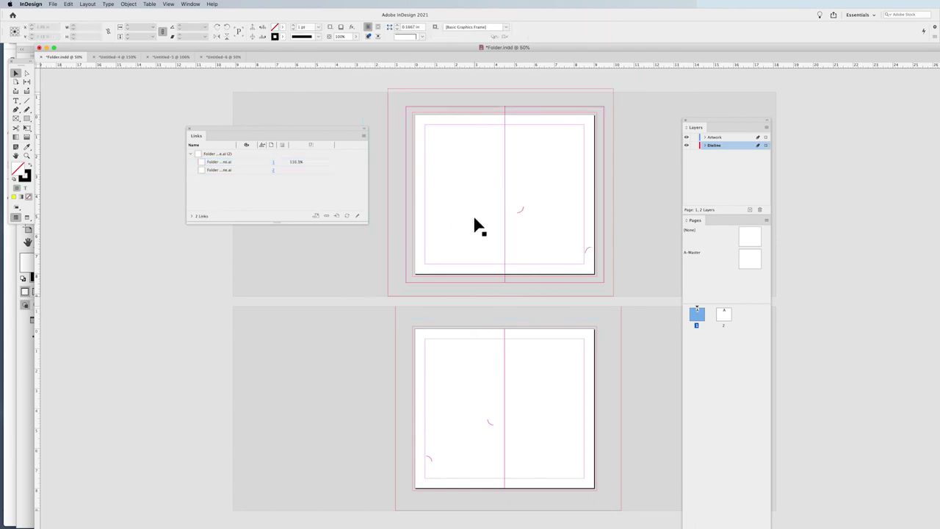
click(474, 220)
key(super+comma)
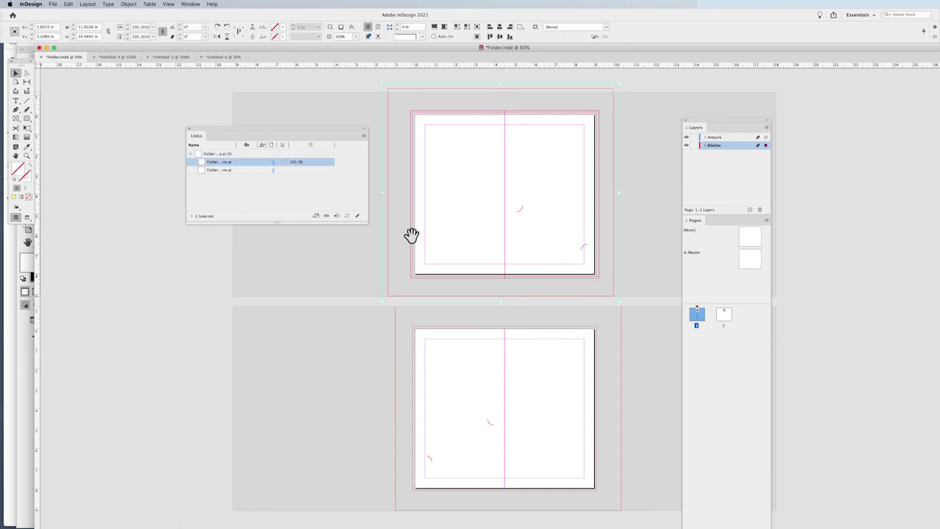
click(469, 212)
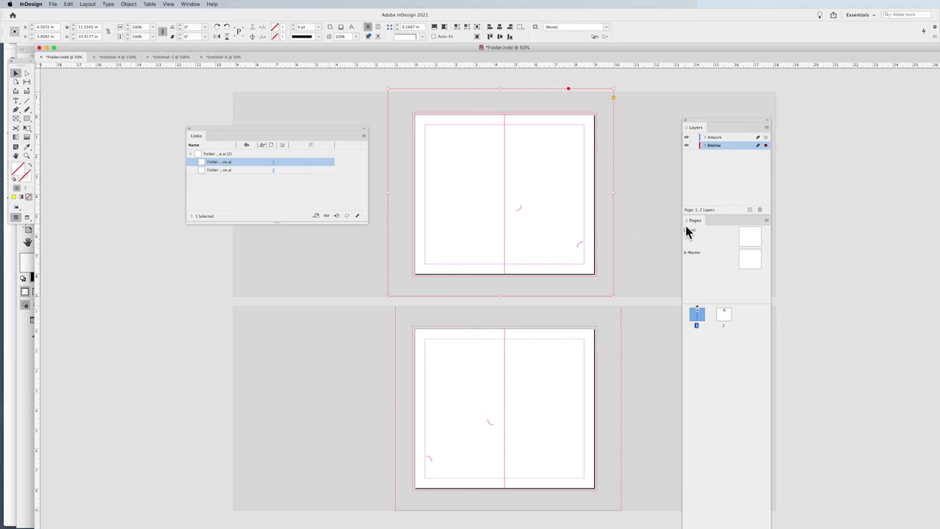
Squash the page 1 dieline graphic vertically, widen the linked-files list, and shrink the graphic to about 95.1% × 90.1%.
key(super+shift+a)
drag(502, 296, 499, 285)
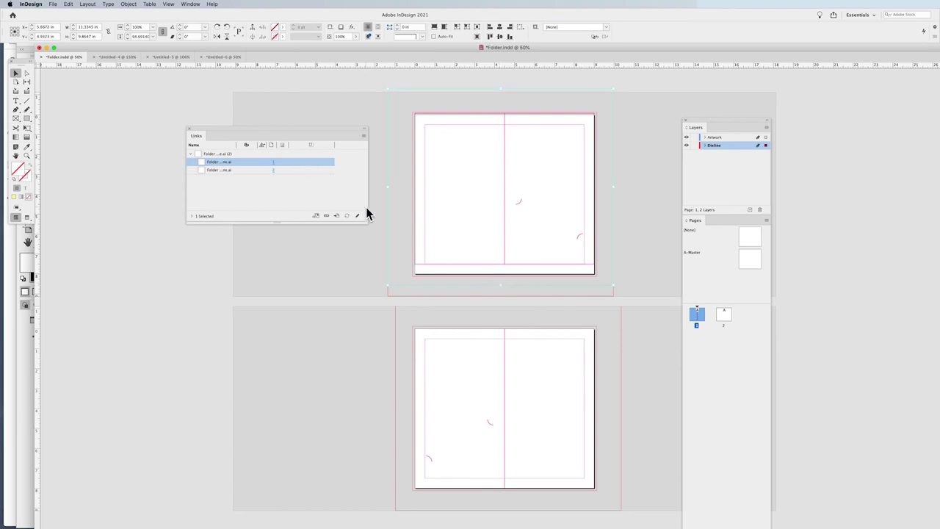
drag(363, 219, 399, 229)
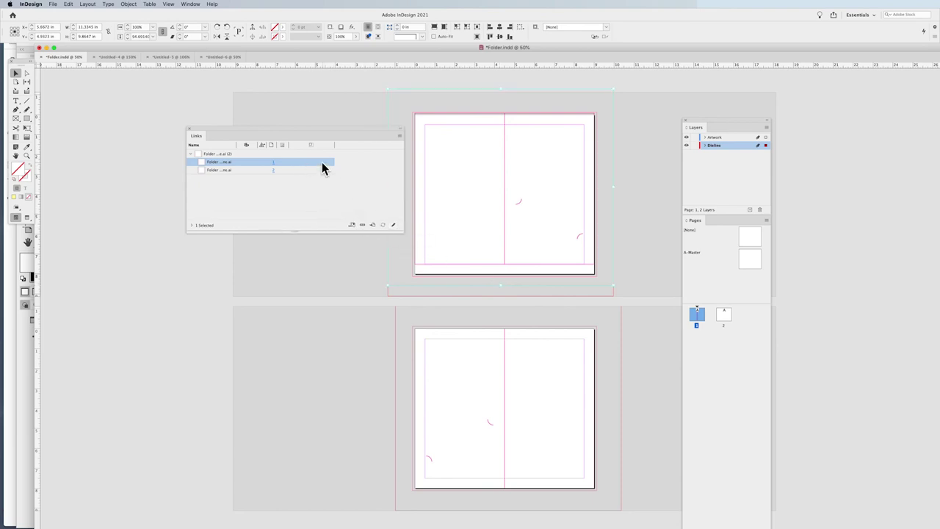
key(super+alt+e)
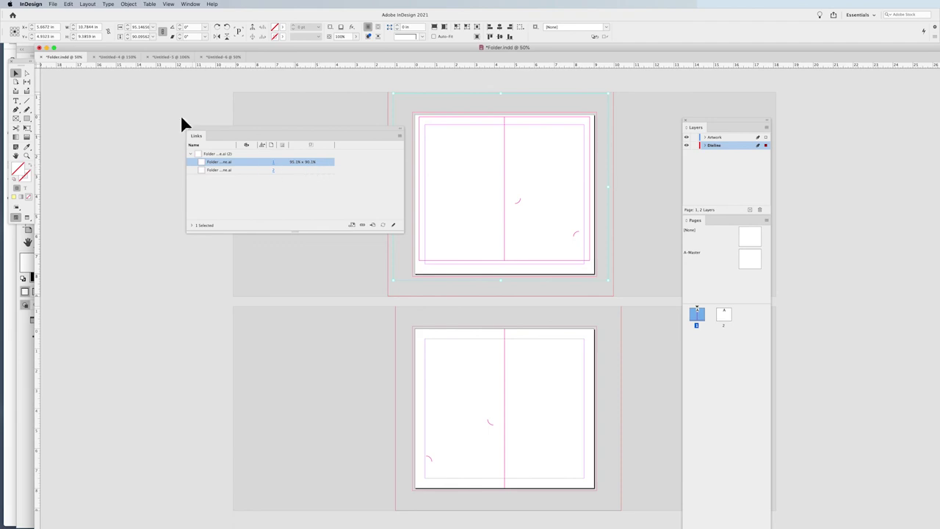
Set the page 1 dieline graphic's scale to 100%.
click(146, 26)
text(100)
key(Return)
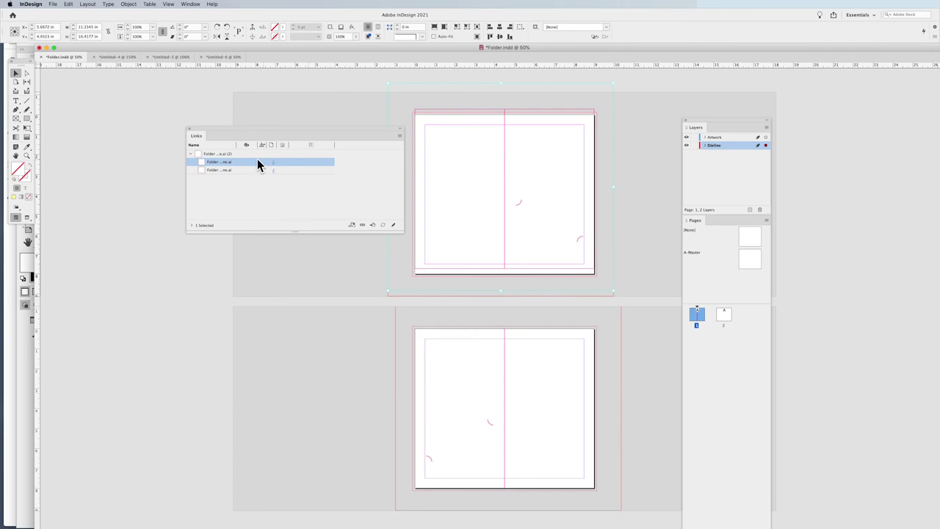
Check the Scale column setting in the linked-files display options and cancel out of them.
click(401, 137)
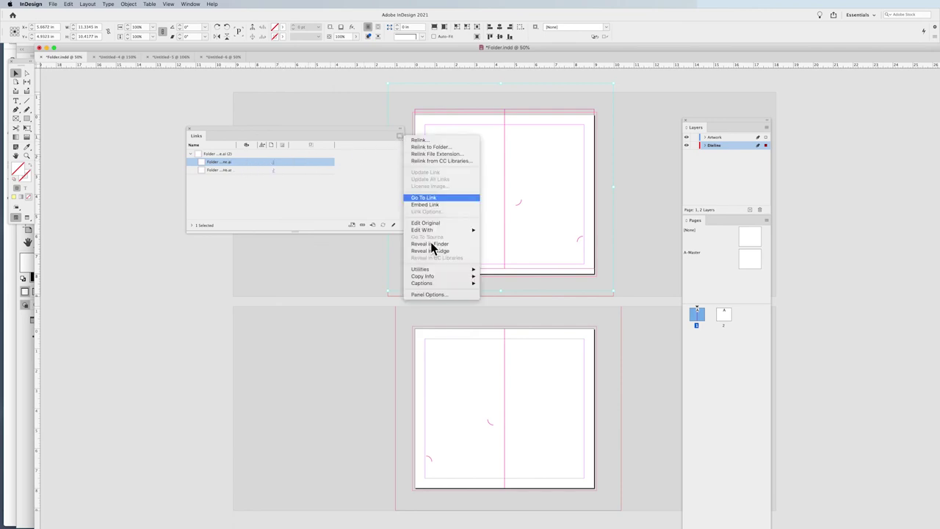
click(444, 295)
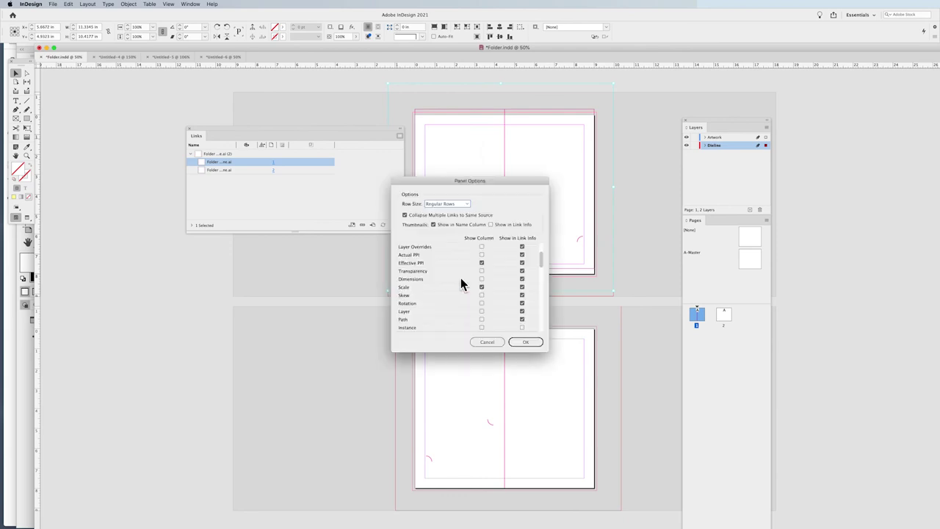
click(496, 343)
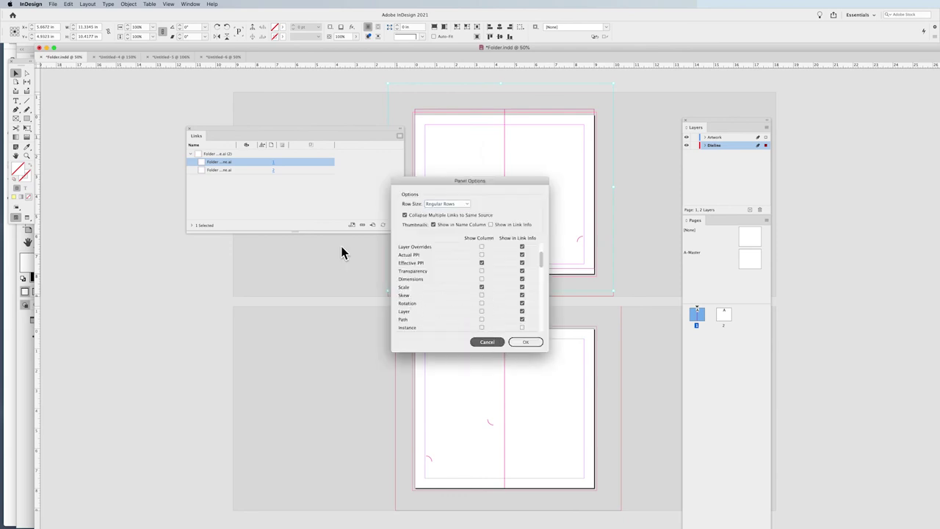